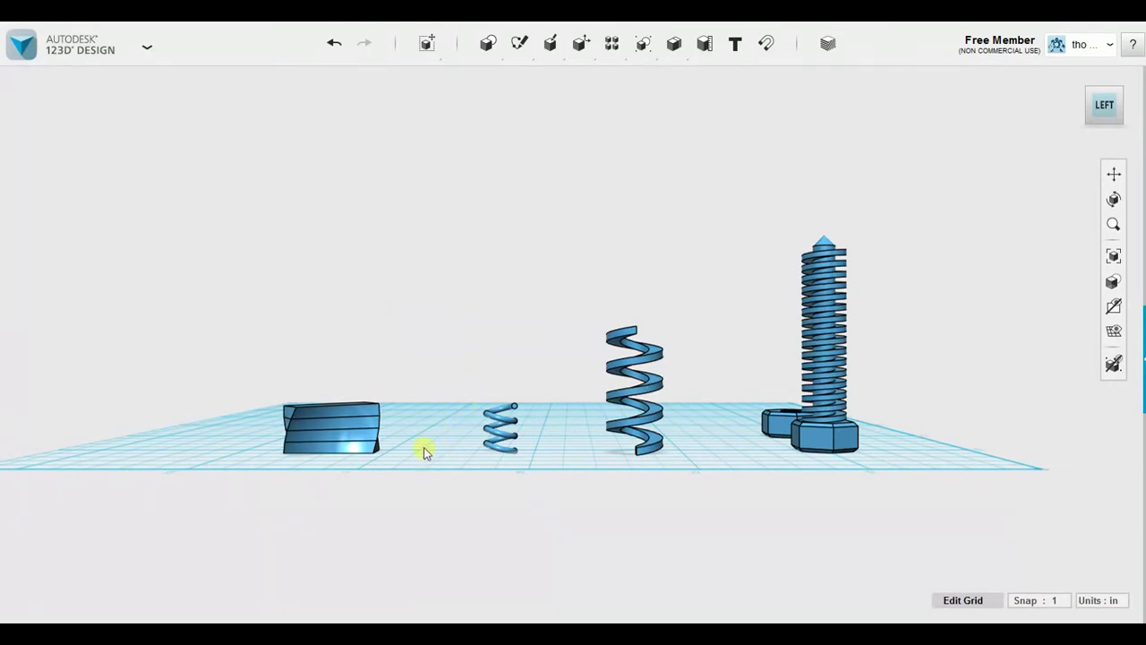
# Step: Examine the sample models as a group and the stacked twisted block up close from the side and from above
pyautogui.moveTo(426, 452)
pyautogui.mouseDown(button='right')
pyautogui.moveTo(475, 455)
pyautogui.moveTo(442, 460)
pyautogui.mouseUp(button='right')
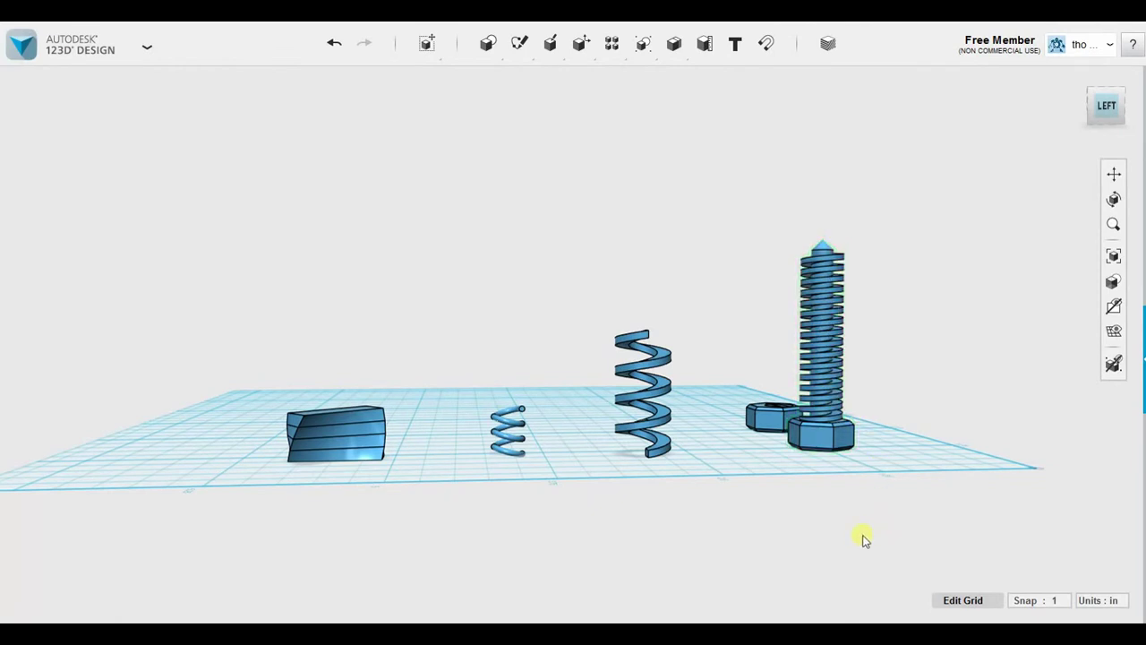
pyautogui.moveTo(487, 46)
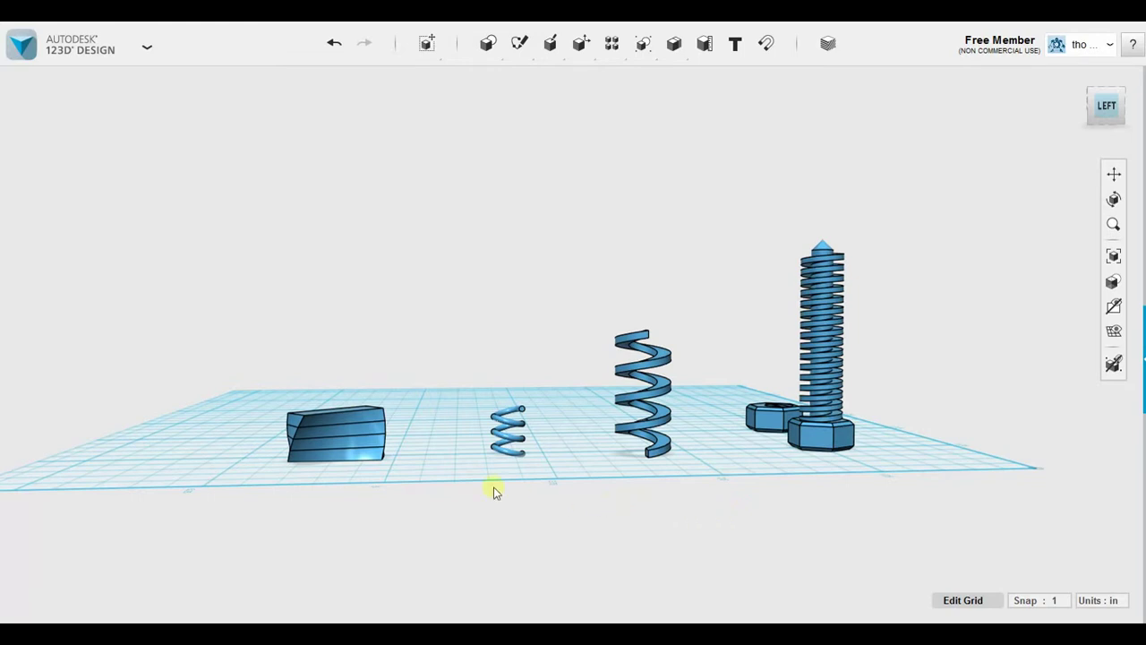
pyautogui.moveTo(341, 481); pyautogui.dragTo(322, 515, button='right')
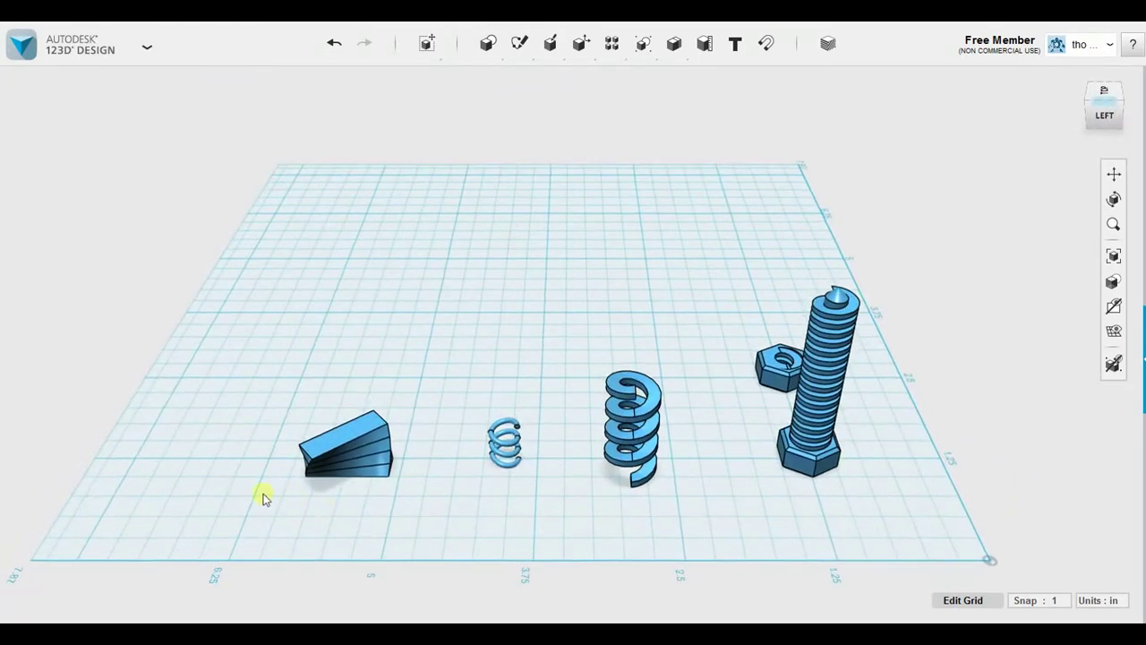
pyautogui.scroll(6, 264, 499)
pyautogui.moveTo(282, 497); pyautogui.dragTo(283, 437, button='right')
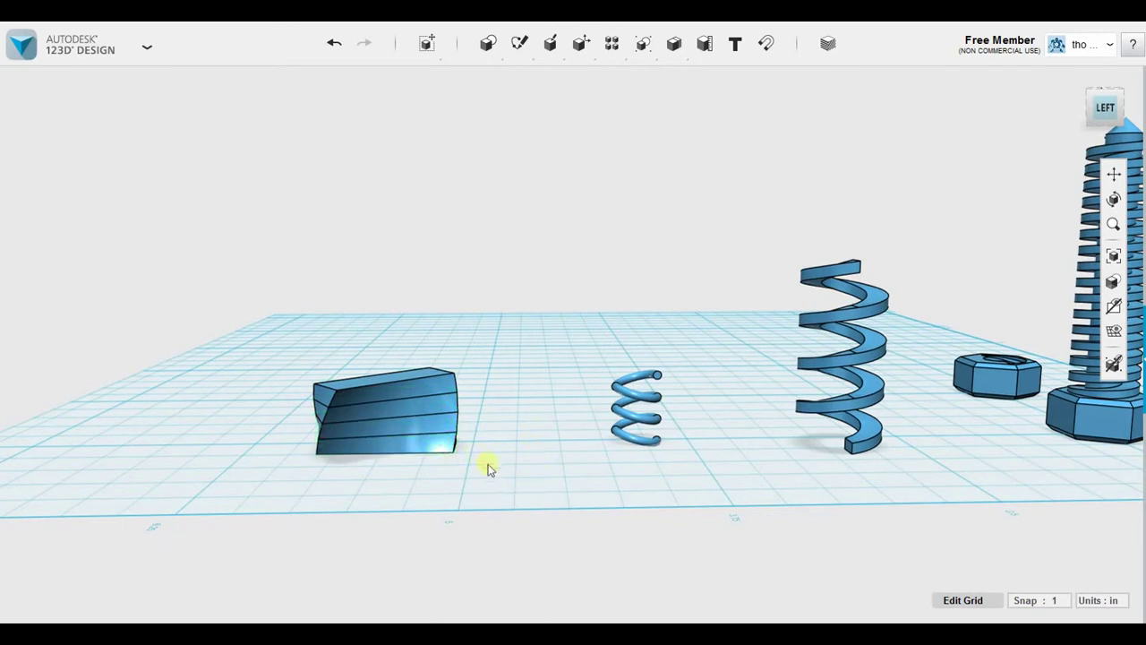
pyautogui.moveTo(380, 484); pyautogui.dragTo(354, 538, button='right')
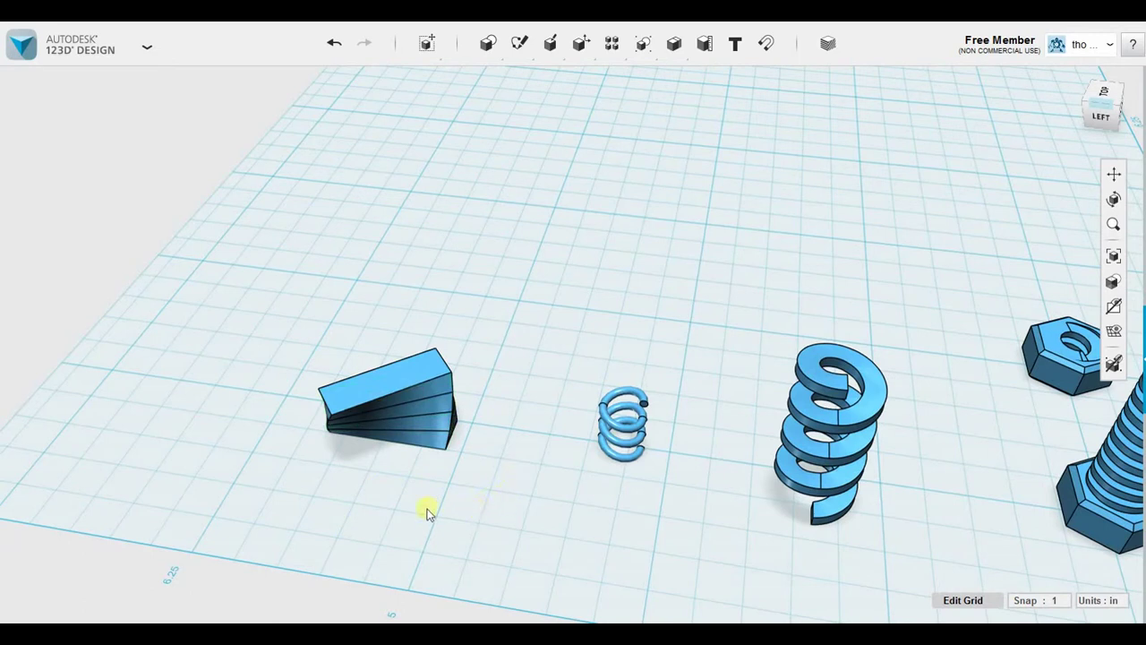
pyautogui.scroll(5, 264, 438)
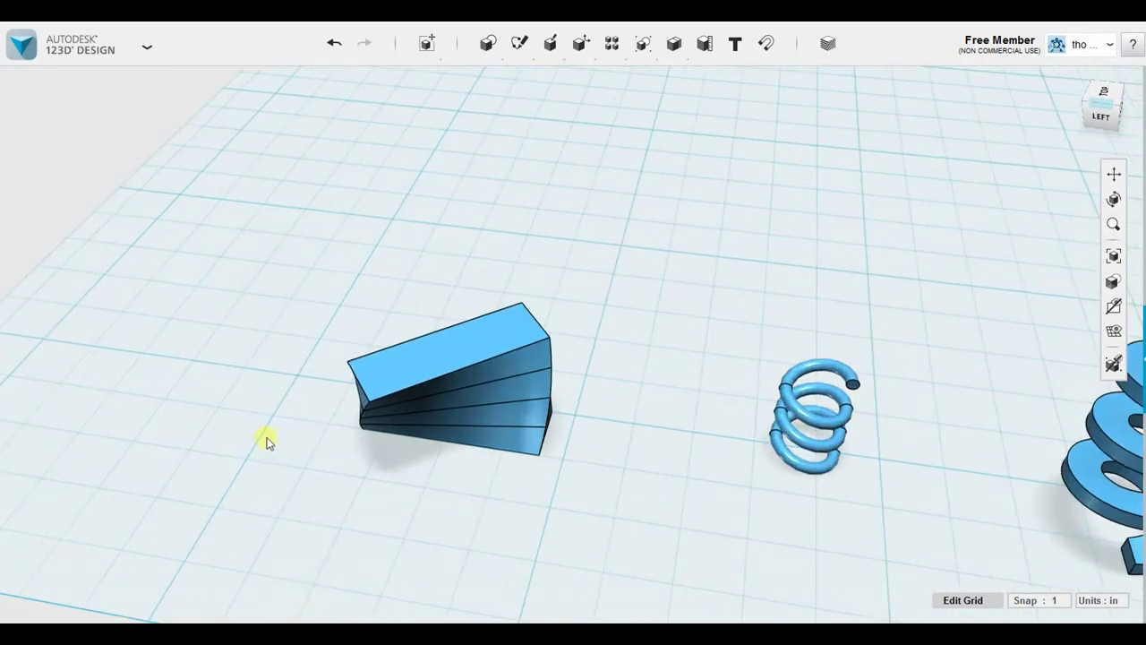
pyautogui.moveTo(301, 378); pyautogui.dragTo(331, 406, button='right')
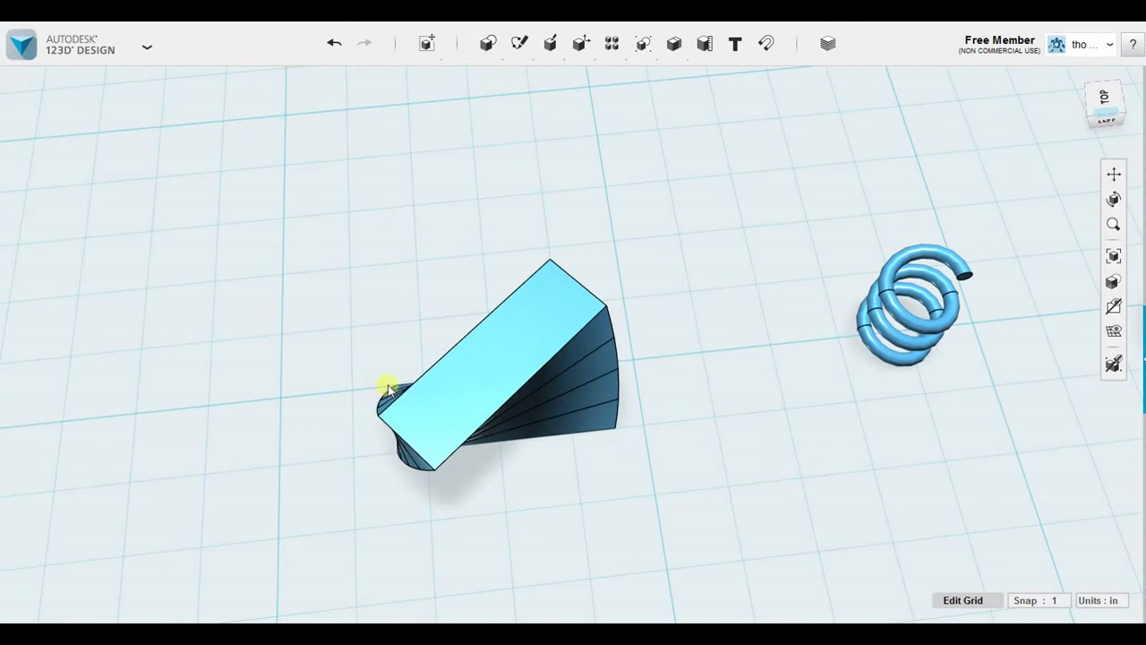
pyautogui.click(387, 391)
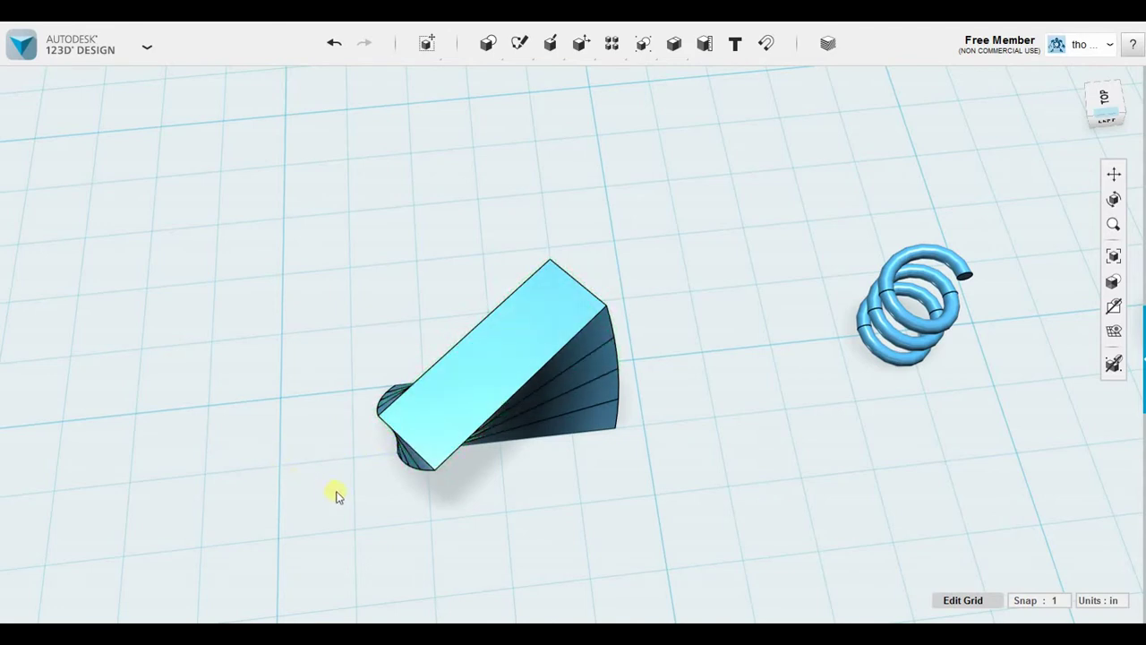
pyautogui.moveTo(336, 495)
pyautogui.mouseDown(button='right')
pyautogui.moveTo(353, 476)
pyautogui.moveTo(344, 503)
pyautogui.mouseUp(button='right')
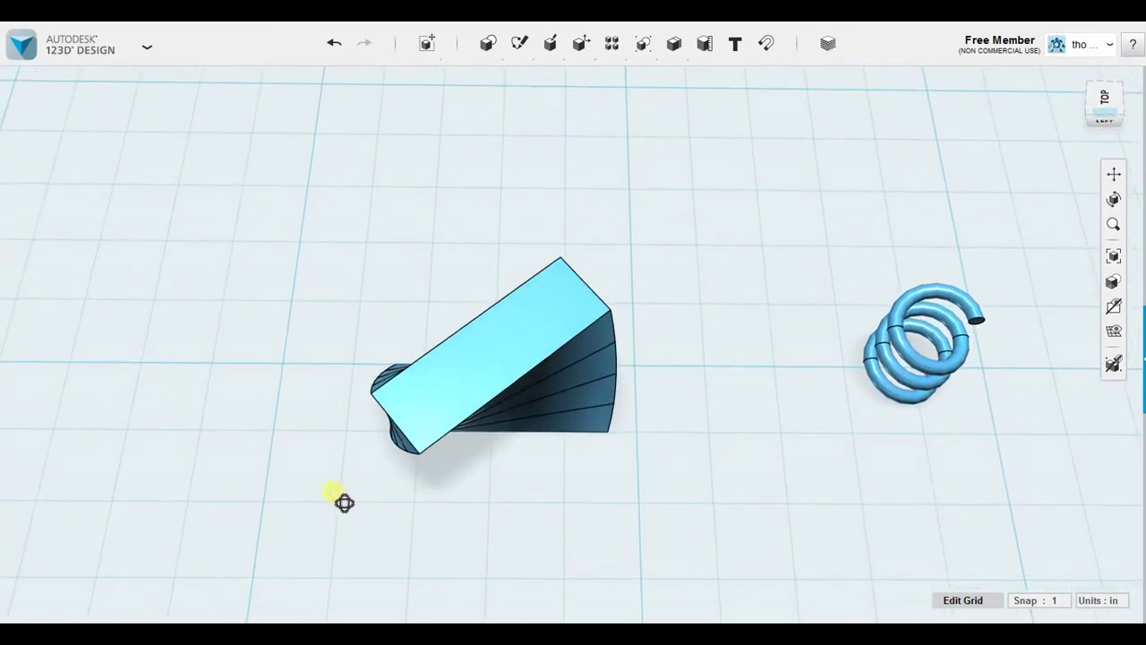
# Step: Examine the round-wire spring, the larger rectangular-section spiral and the threaded bolt with its nut from several sides
pyautogui.moveTo(835, 541); pyautogui.dragTo(629, 440, button='right')
pyautogui.scroll(3, 435, 393)
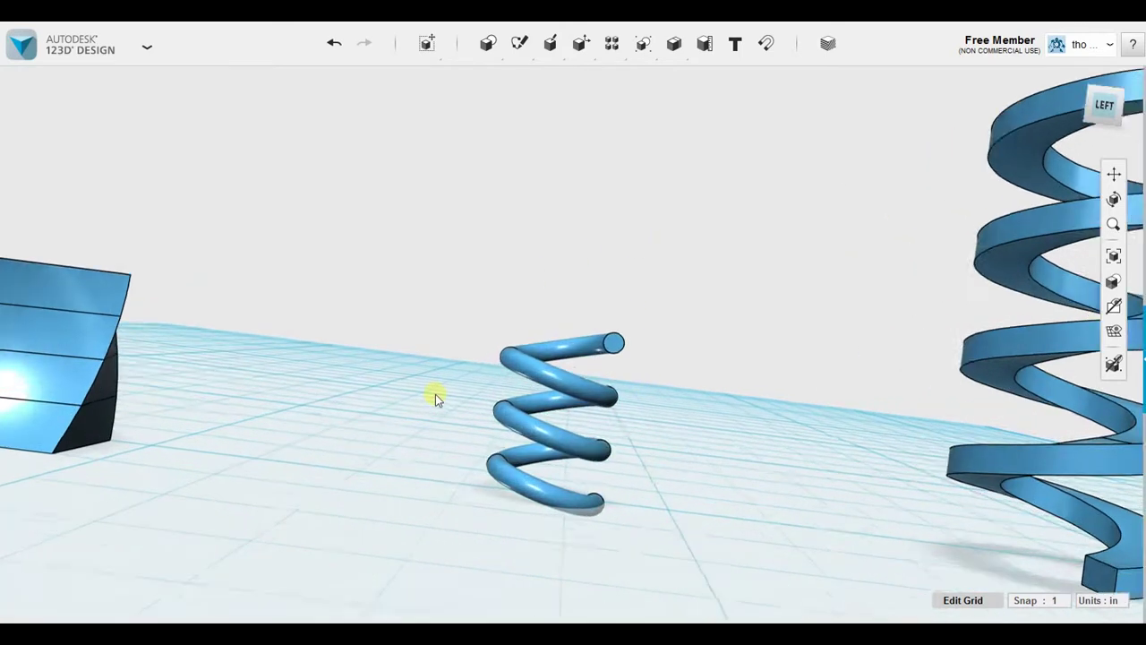
pyautogui.moveTo(808, 475); pyautogui.dragTo(767, 316, button='right')
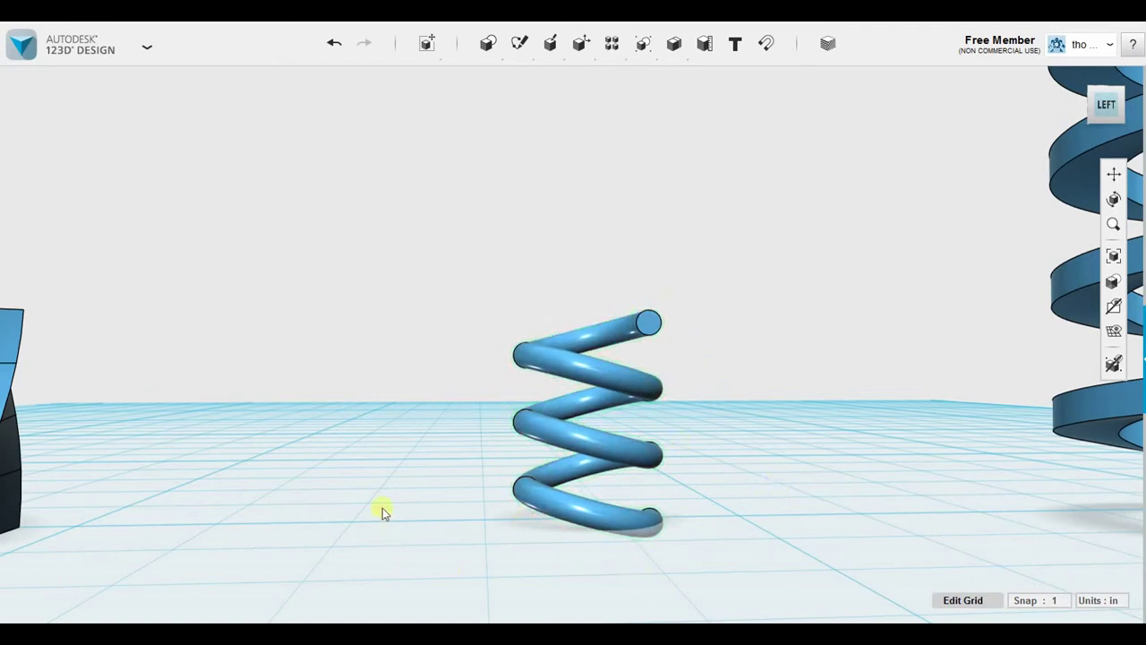
pyautogui.moveTo(379, 528); pyautogui.dragTo(552, 526, button='right')
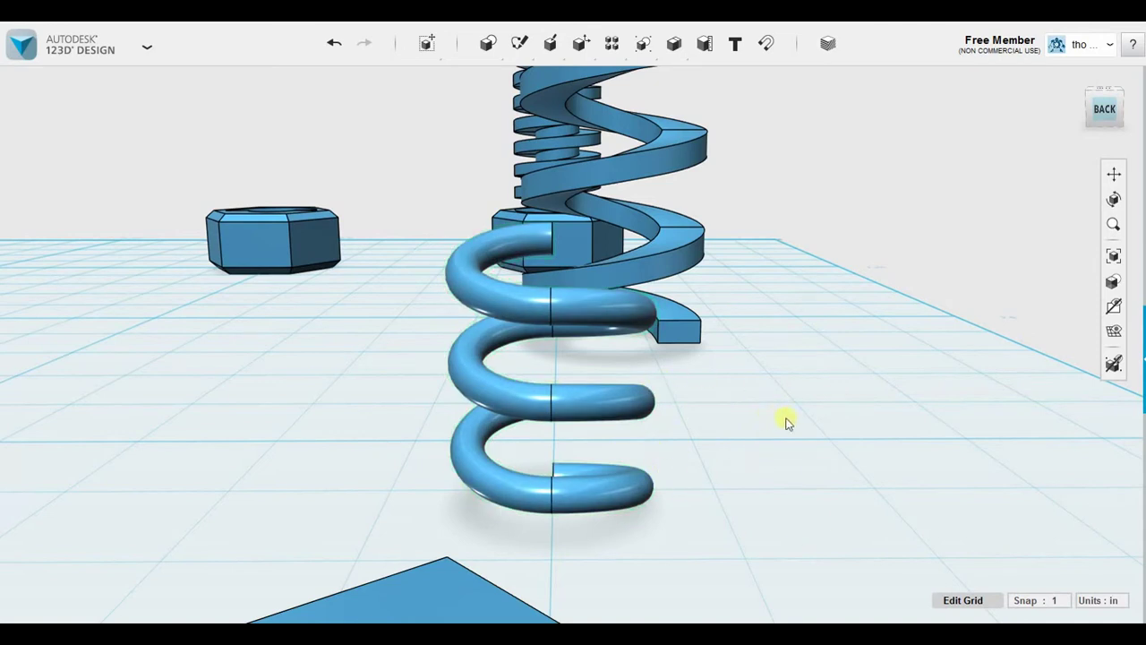
pyautogui.moveTo(853, 464); pyautogui.dragTo(770, 394, button='right')
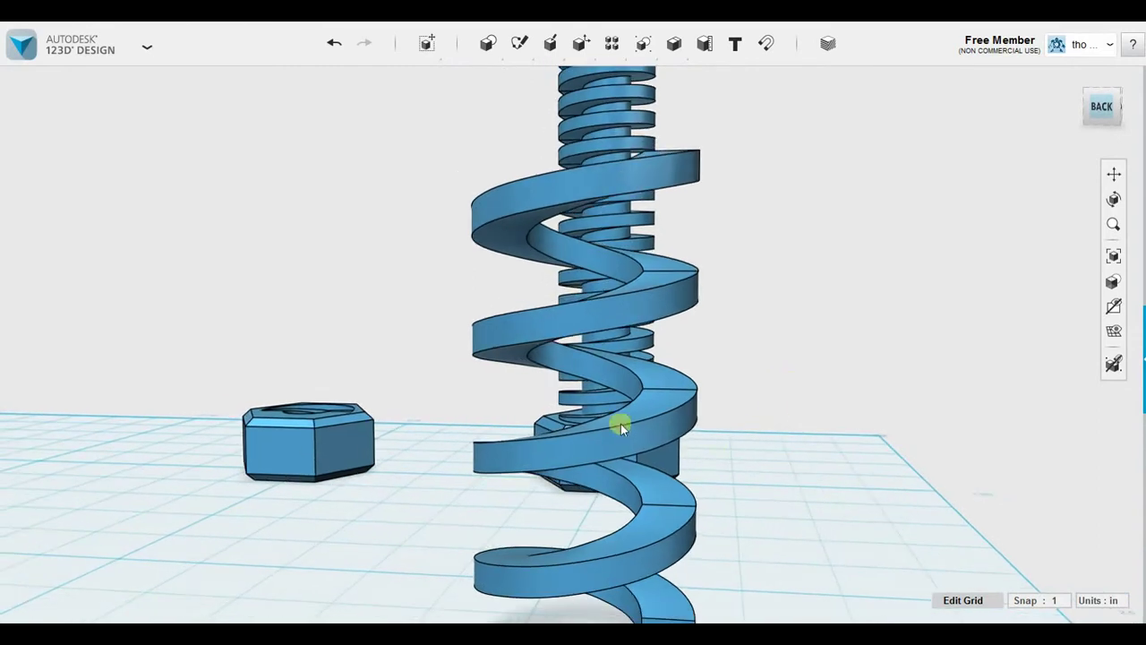
pyautogui.moveTo(803, 565); pyautogui.dragTo(782, 481, button='middle')
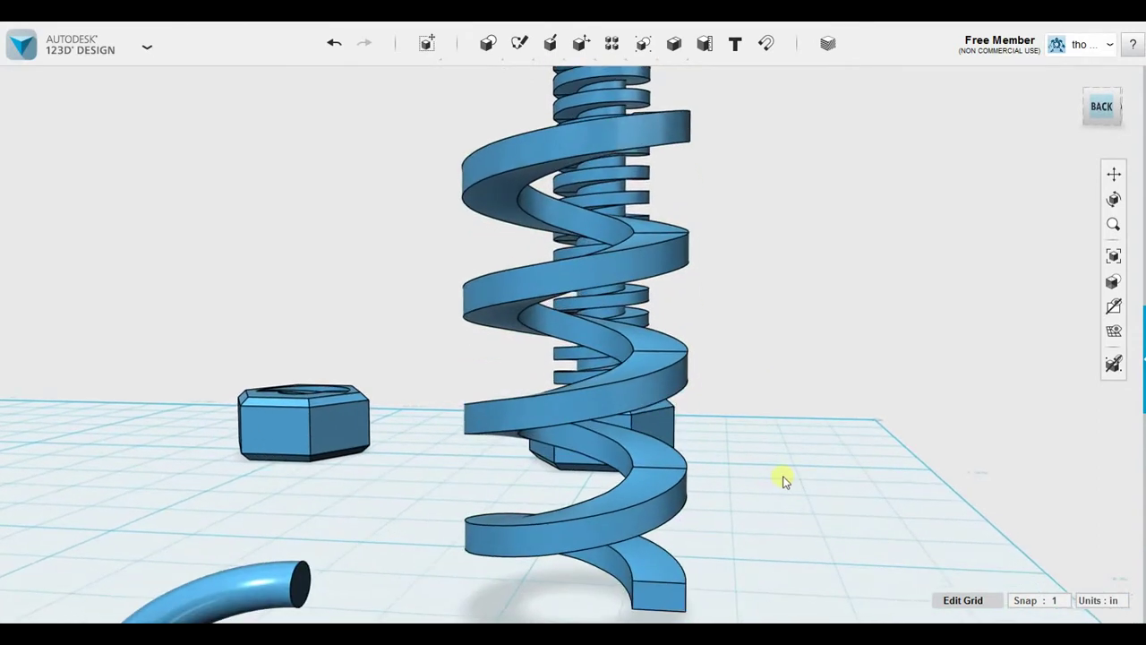
pyautogui.moveTo(806, 537); pyautogui.dragTo(791, 451, button='middle')
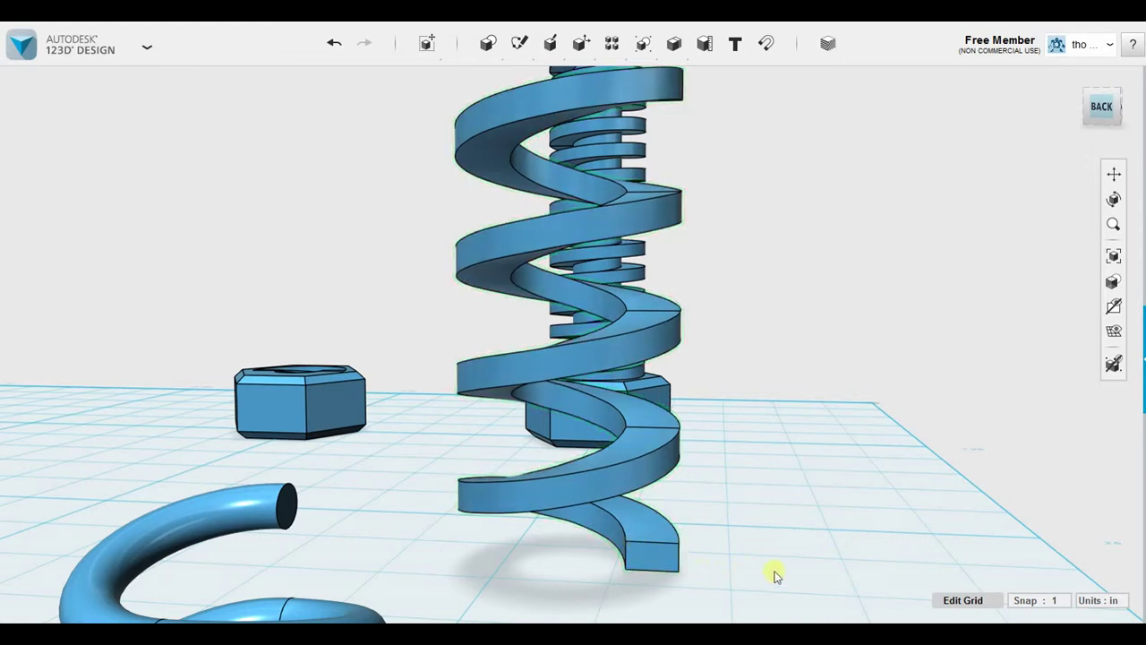
pyautogui.moveTo(816, 555); pyautogui.dragTo(833, 555, button='right')
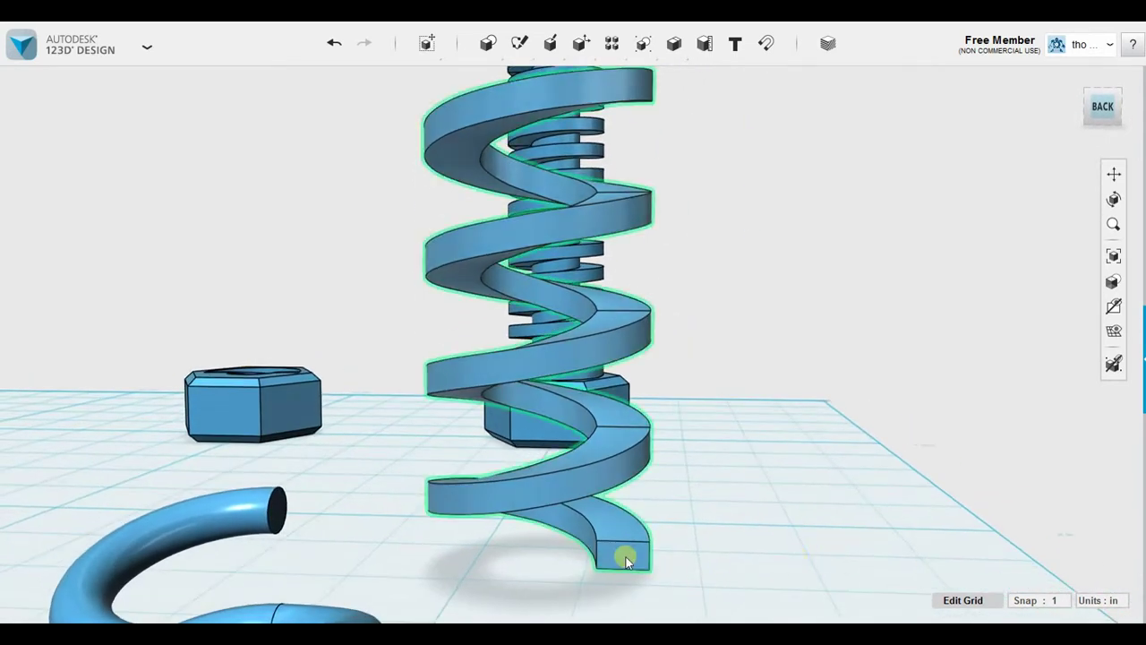
pyautogui.moveTo(632, 549); pyautogui.dragTo(606, 343, button='right')
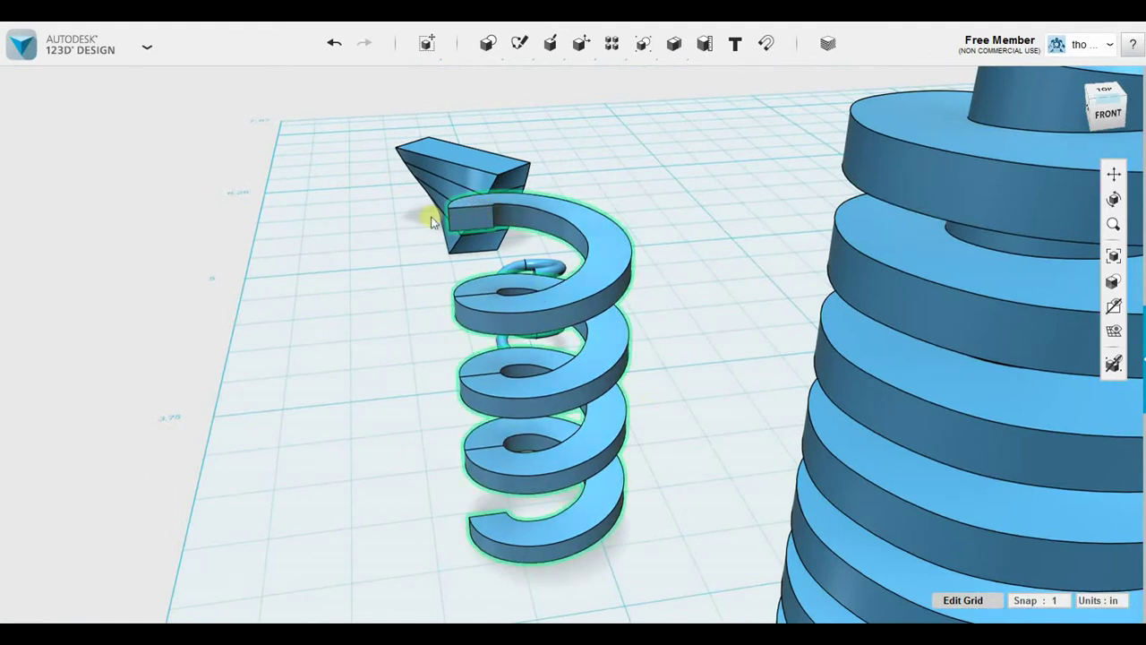
pyautogui.moveTo(389, 296); pyautogui.dragTo(443, 332, button='right')
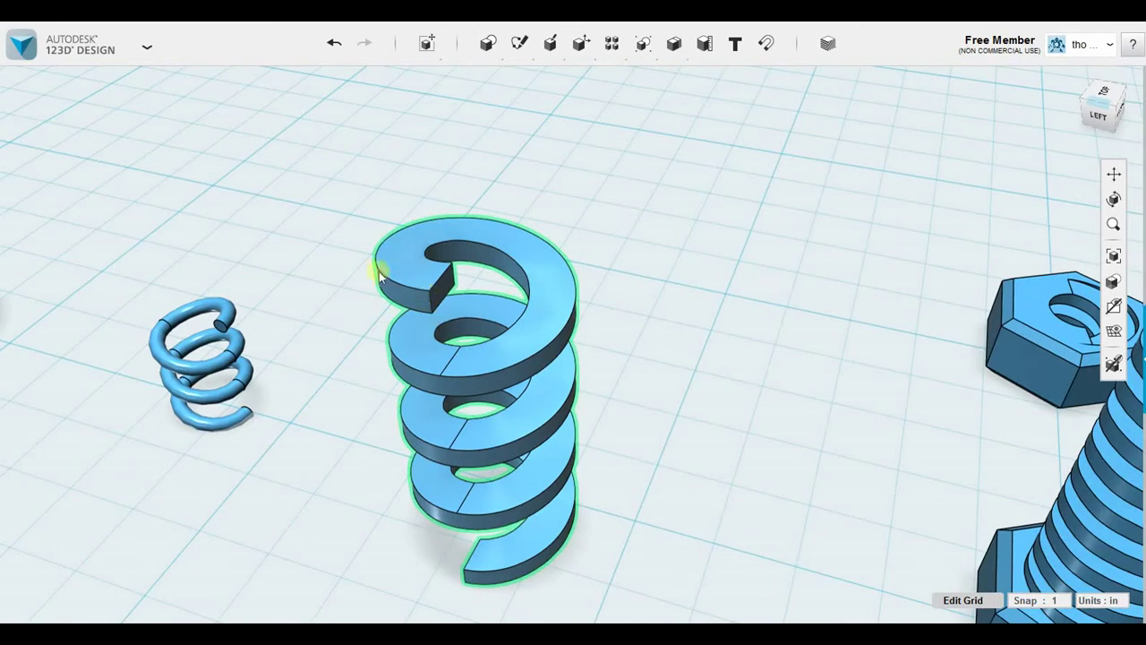
pyautogui.moveTo(662, 335); pyautogui.dragTo(724, 302, button='right')
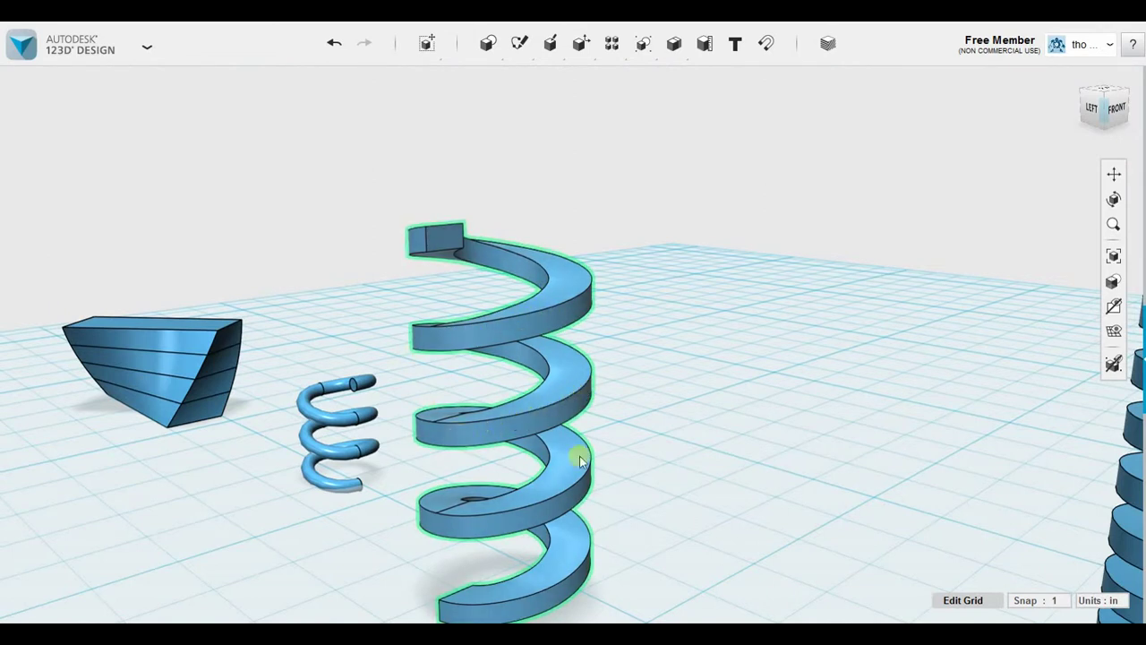
pyautogui.moveTo(645, 539); pyautogui.dragTo(545, 547, button='right')
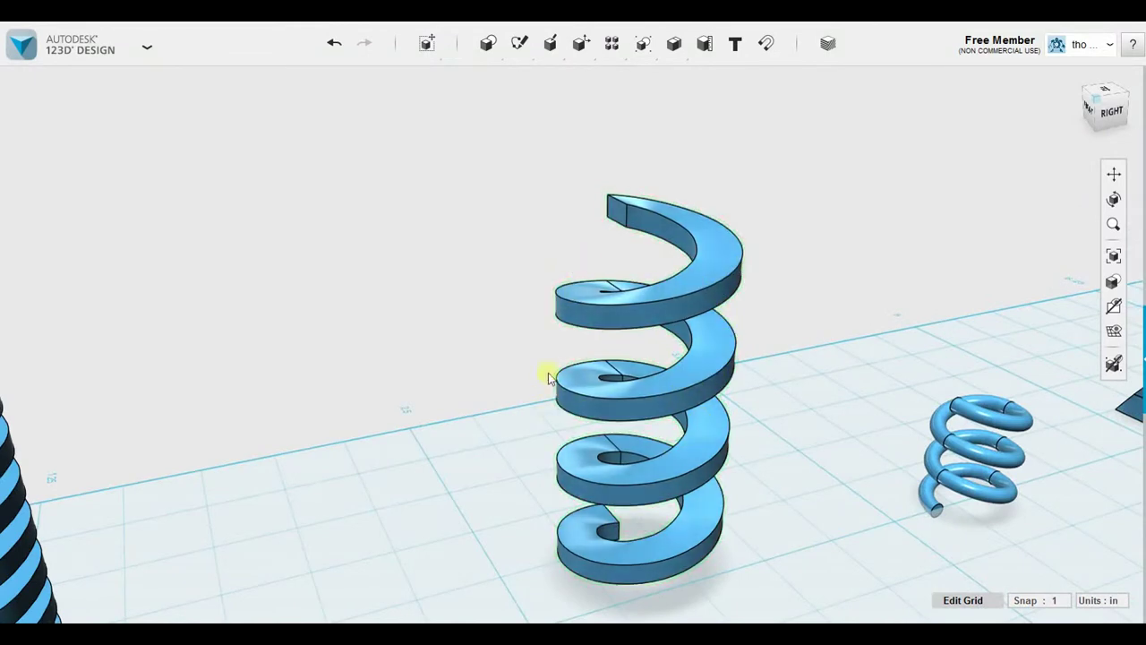
pyautogui.moveTo(821, 558); pyautogui.dragTo(607, 526, button='right')
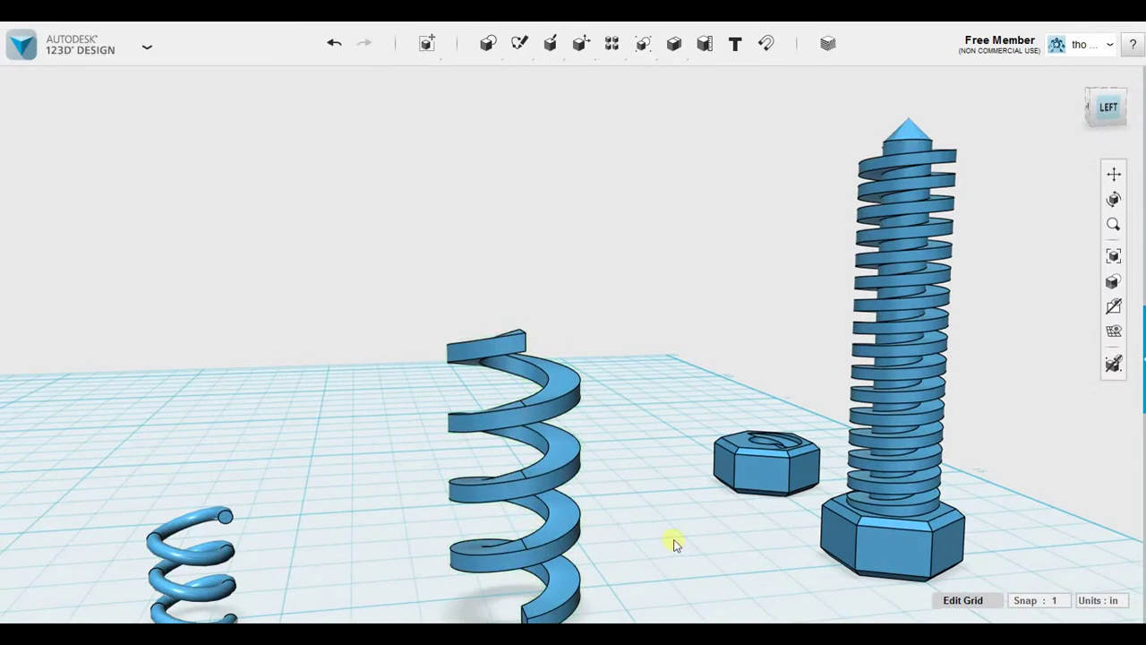
pyautogui.moveTo(703, 524); pyautogui.dragTo(668, 468, button='right')
pyautogui.moveTo(1077, 448); pyautogui.dragTo(793, 438, button='right')
# Step: Sketch a circle 1 in in diameter on the empty grid beside the sample models, centred on a major grid intersection
pyautogui.click(1104, 98)
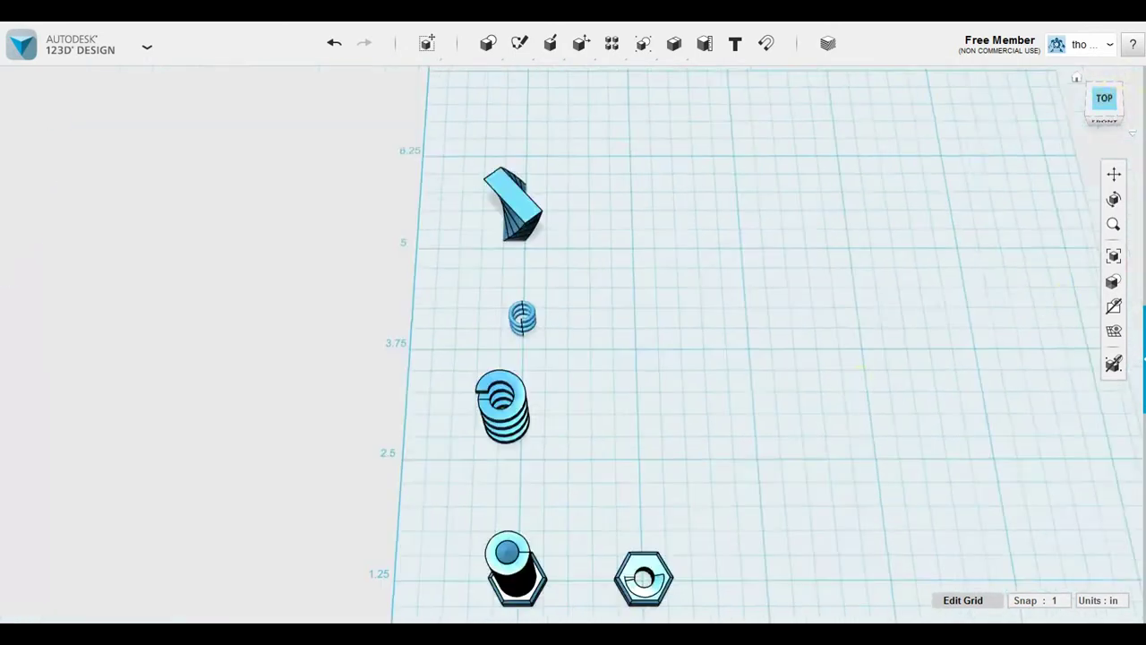
pyautogui.scroll(2, 762, 325)
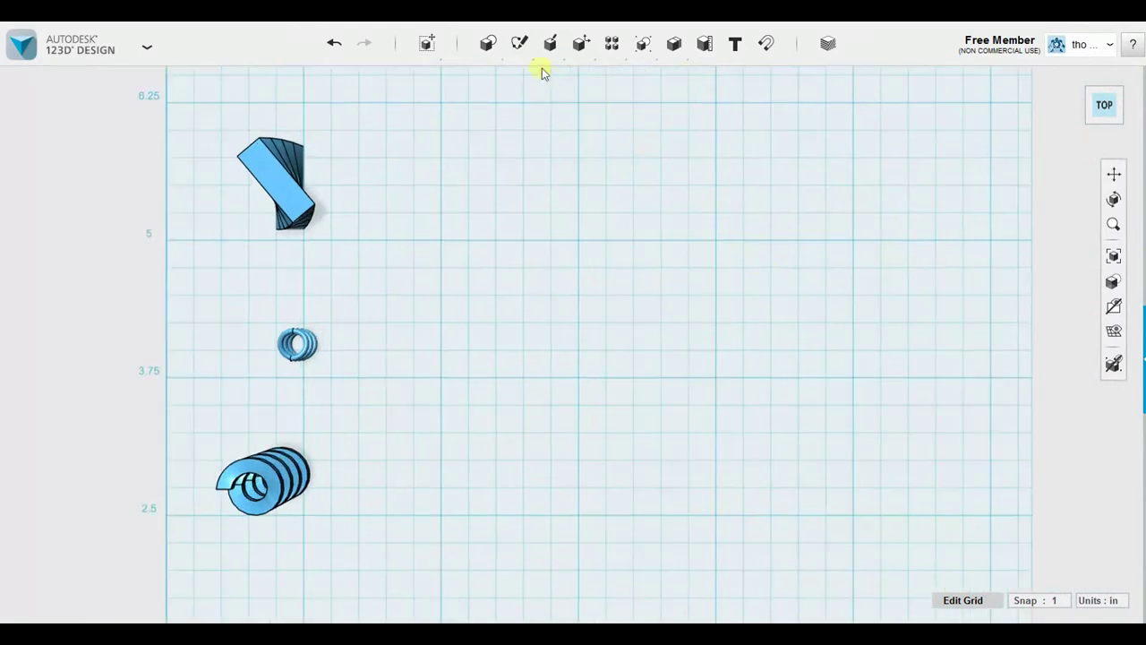
pyautogui.moveTo(519, 40)
pyautogui.click(545, 78)
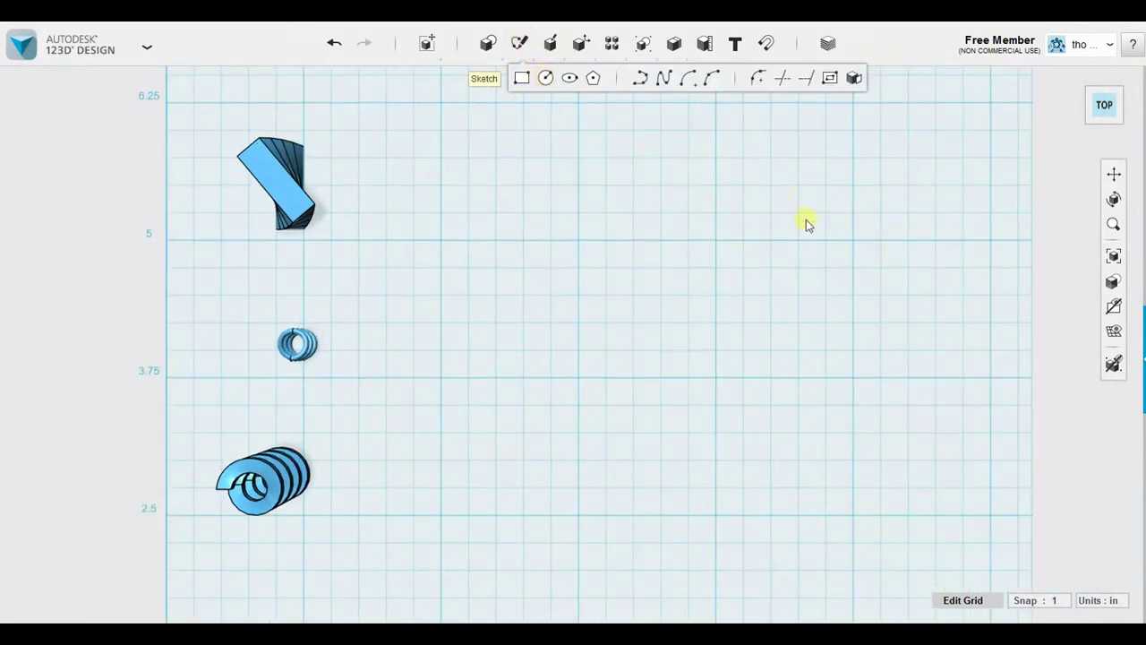
pyautogui.click(680, 217)
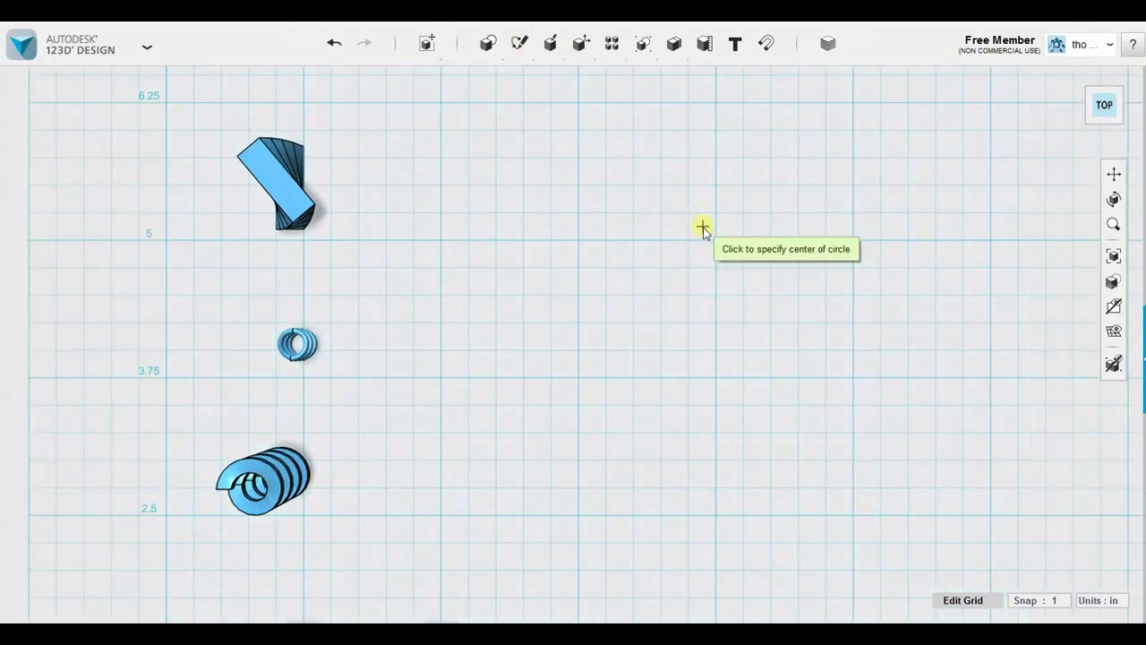
pyautogui.click(717, 241)
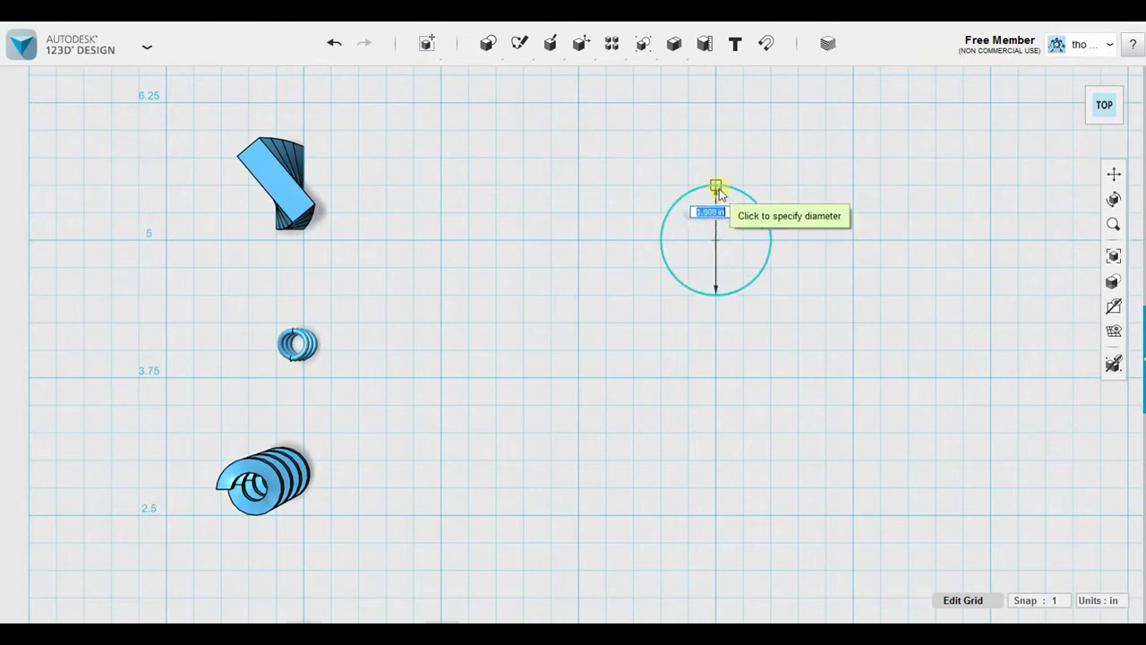
pyautogui.click(717, 188)
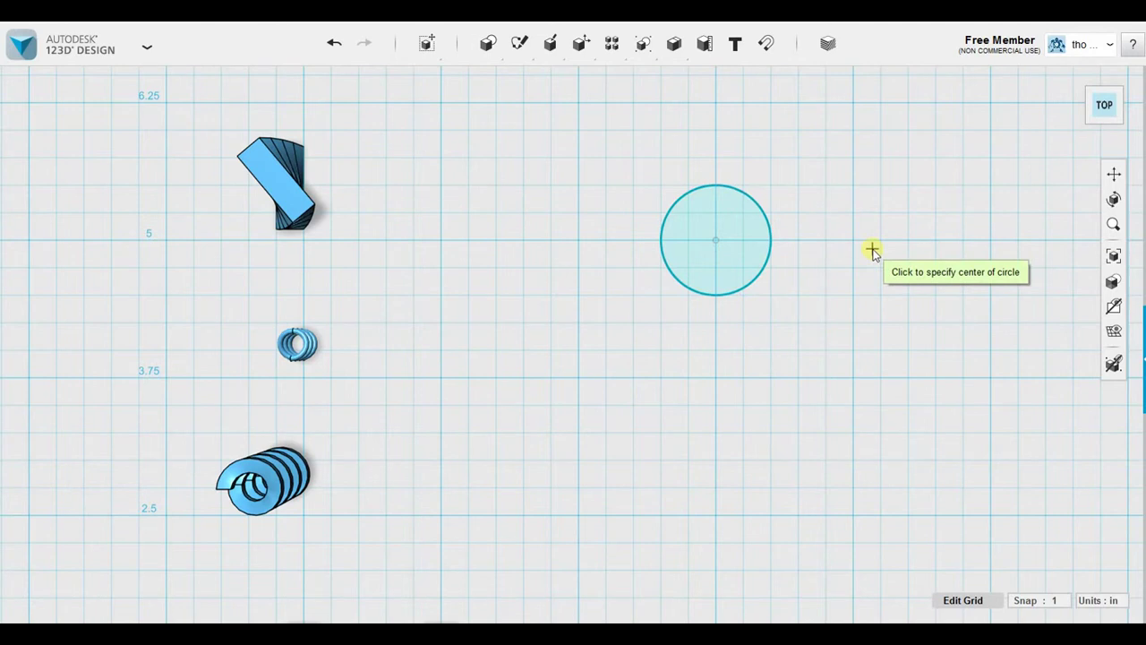
pyautogui.press('Escape')
# Step: Insert a box 1 in long, 1 in wide and 1 in high, with one base corner touching the circle's edge
pyautogui.scroll(2, 875, 255)
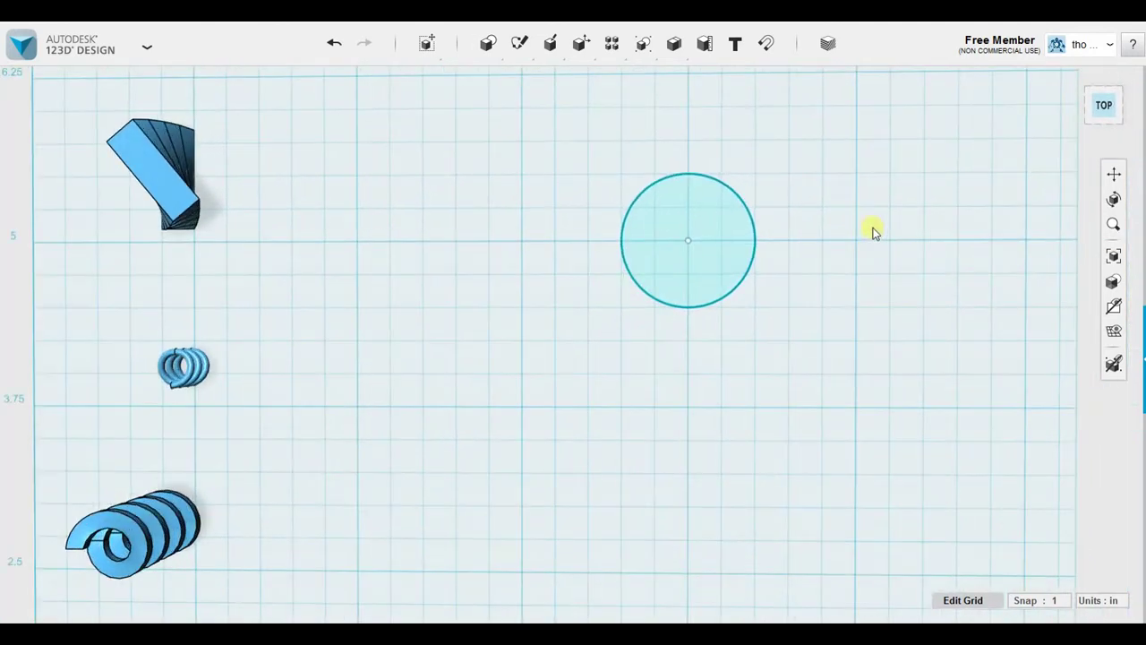
pyautogui.moveTo(863, 206); pyautogui.dragTo(863, 187, button='right')
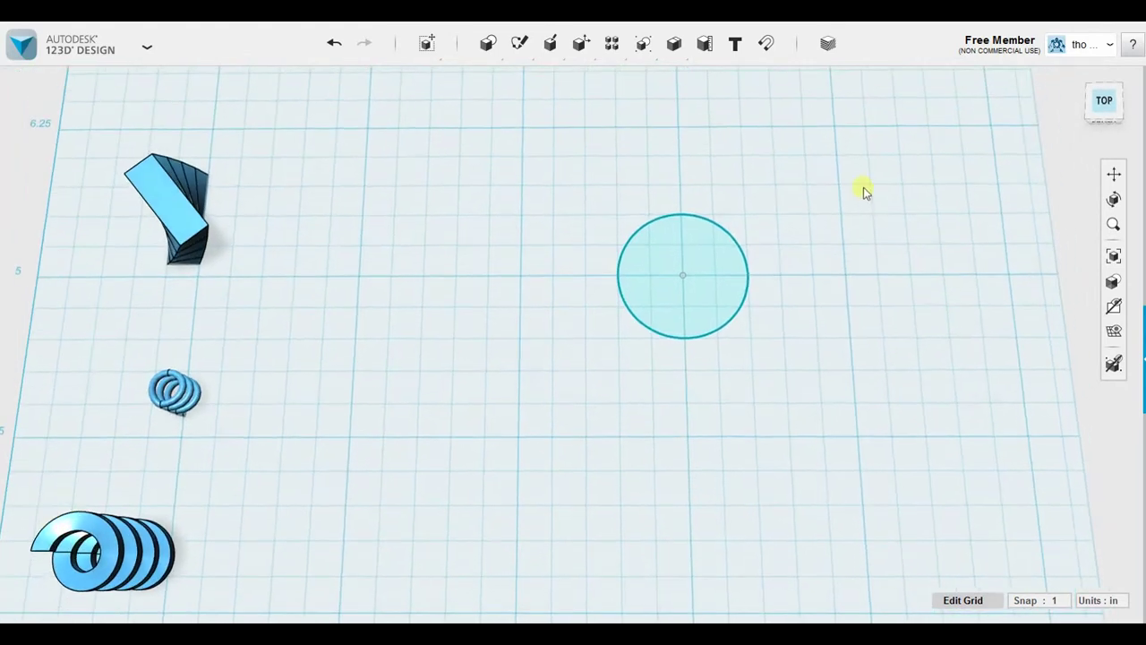
pyautogui.moveTo(484, 44)
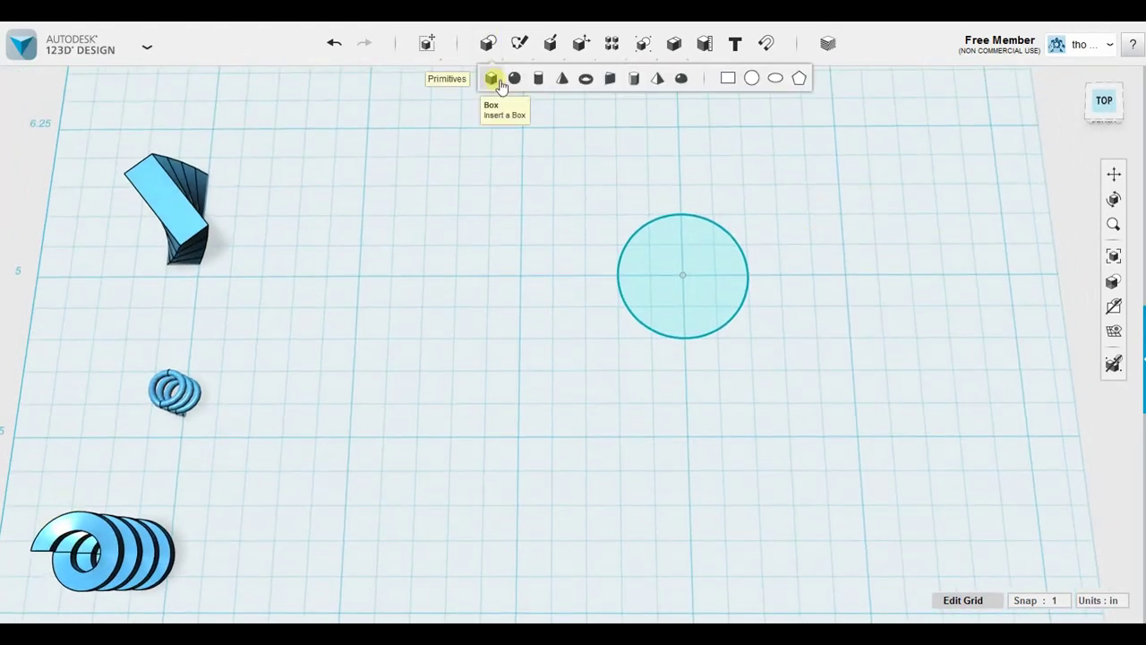
pyautogui.click(492, 79)
pyautogui.click(804, 183)
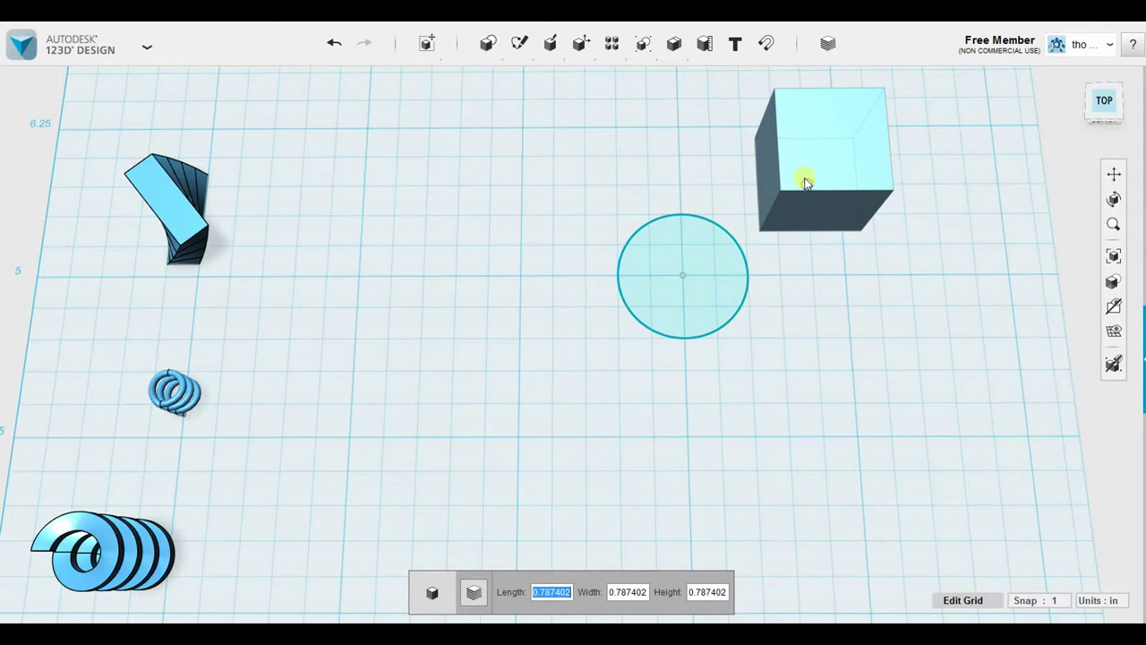
pyautogui.write('1')
pyautogui.press('Tab')
pyautogui.write('1')
pyautogui.press('Tab')
pyautogui.write('1')
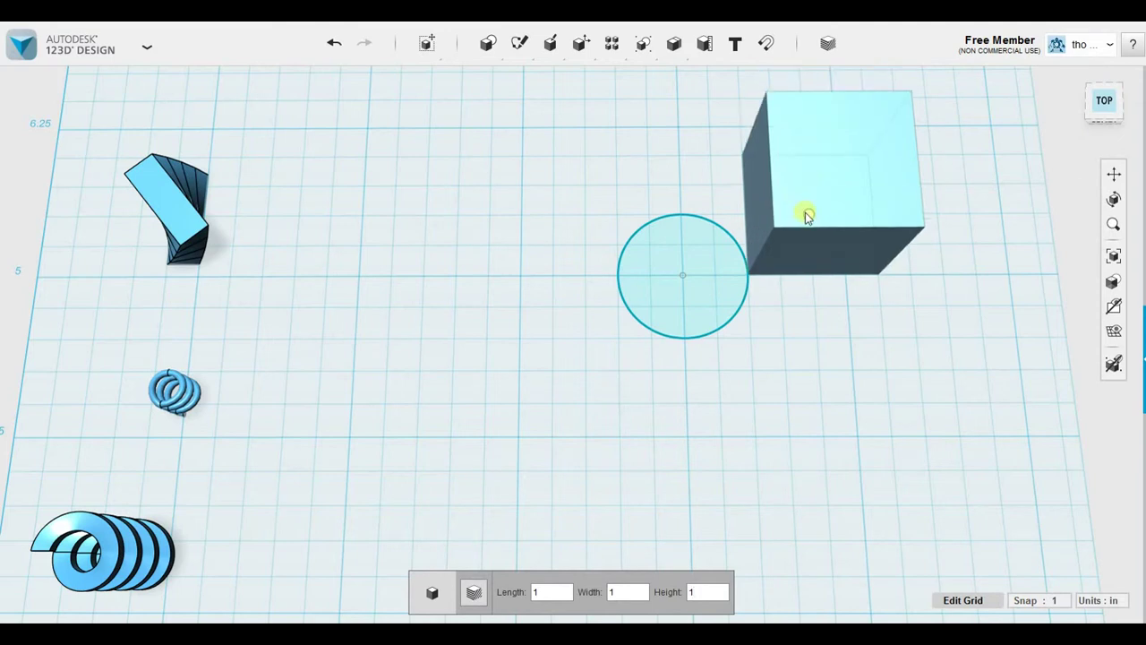
pyautogui.click(805, 216)
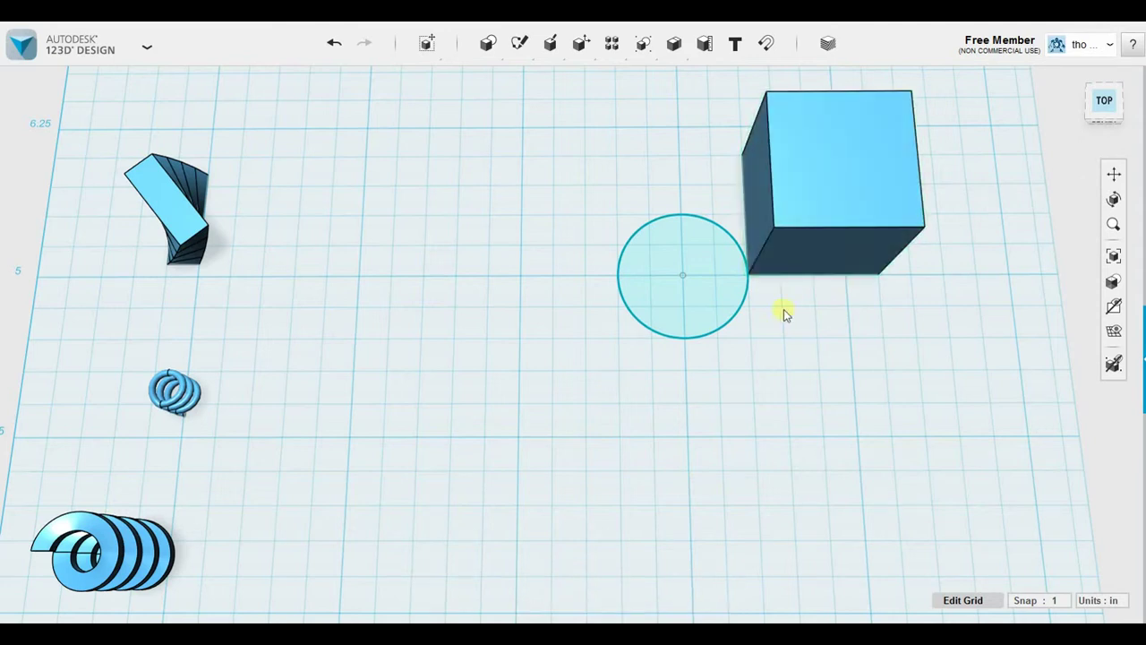
pyautogui.moveTo(801, 340); pyautogui.dragTo(811, 325, button='right')
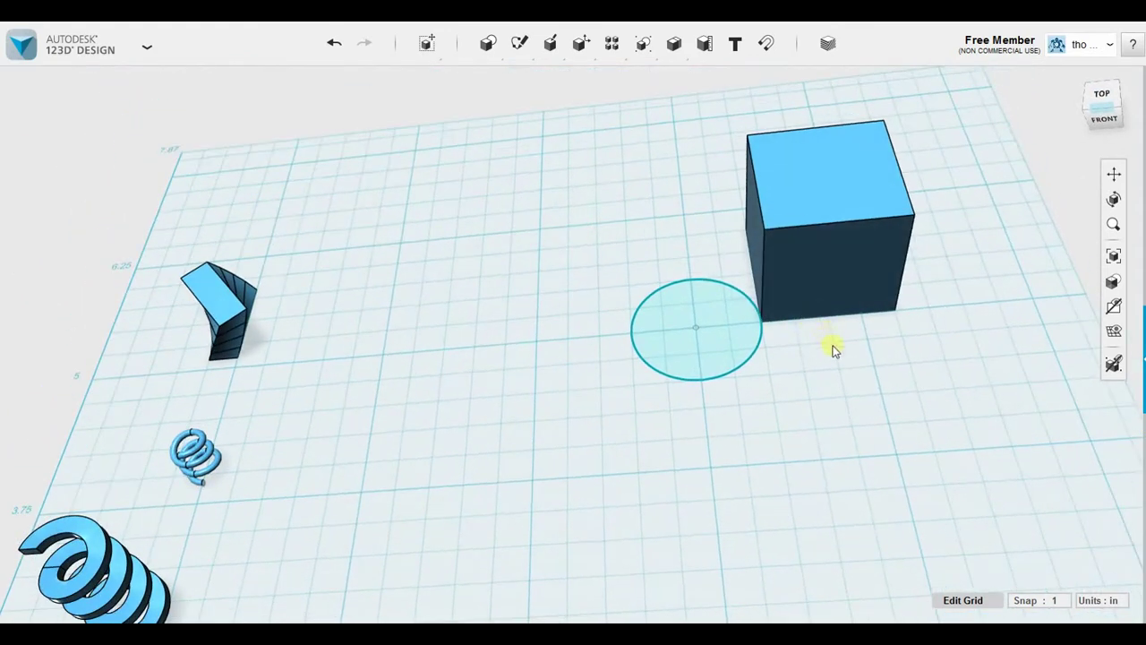
pyautogui.scroll(5, 777, 372)
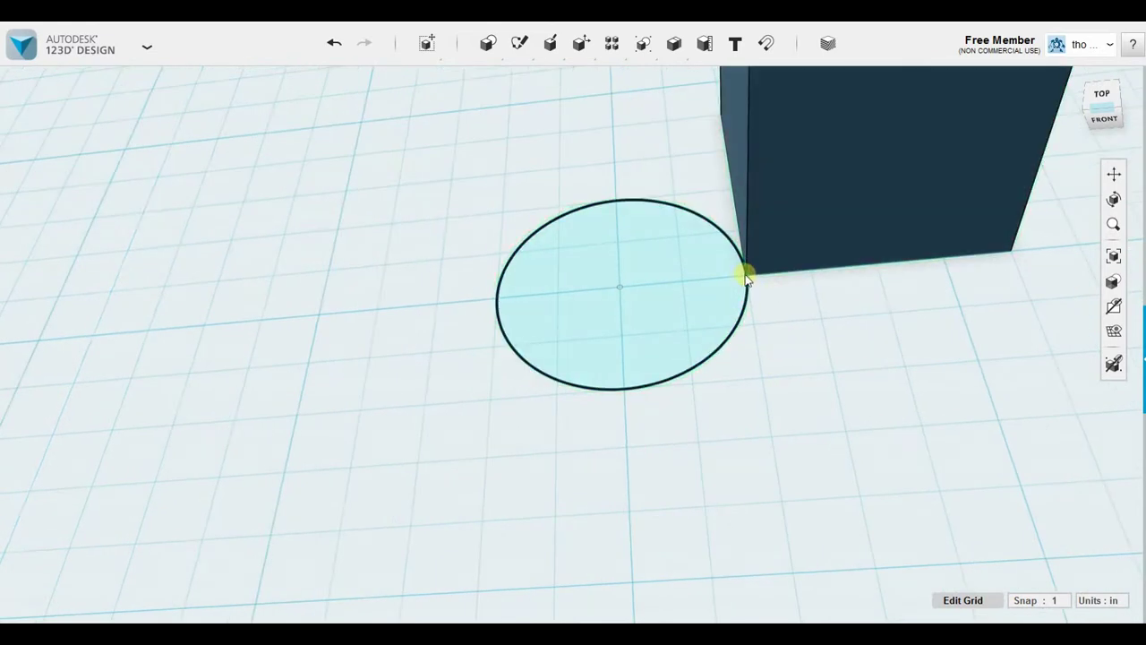
# Step: Sketch a rectangle on the box's front face from the corner touching the circle, half the face's width and a quarter of its height
pyautogui.moveTo(788, 353)
pyautogui.mouseDown(button='right')
pyautogui.moveTo(799, 338)
pyautogui.moveTo(785, 307)
pyautogui.mouseUp(button='right')
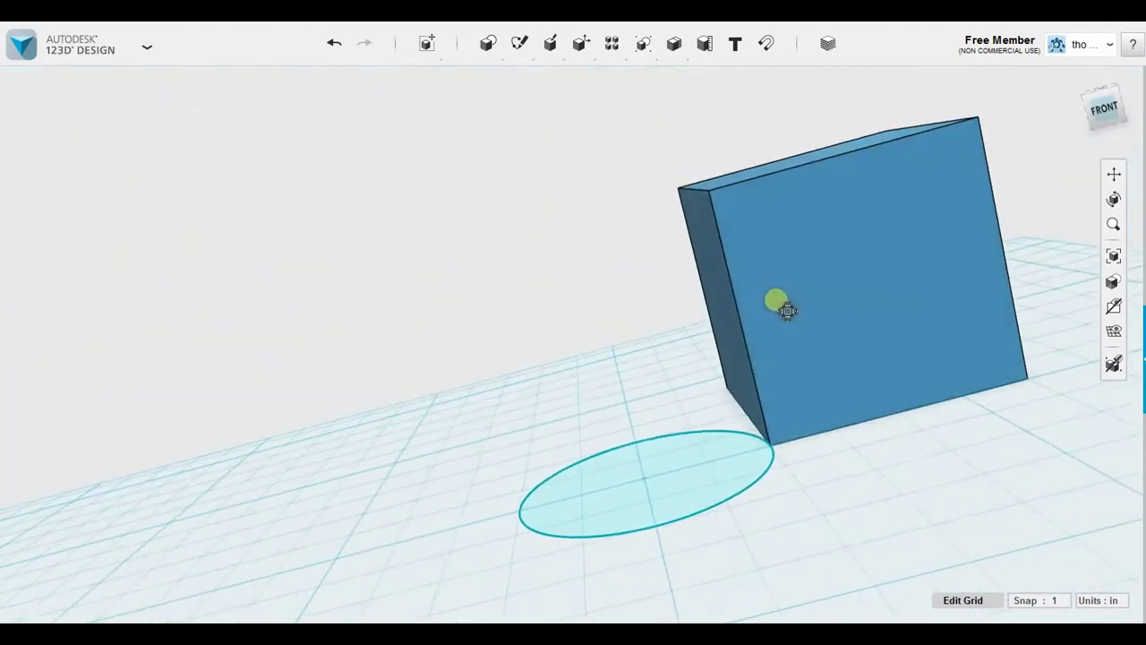
pyautogui.moveTo(504, 49)
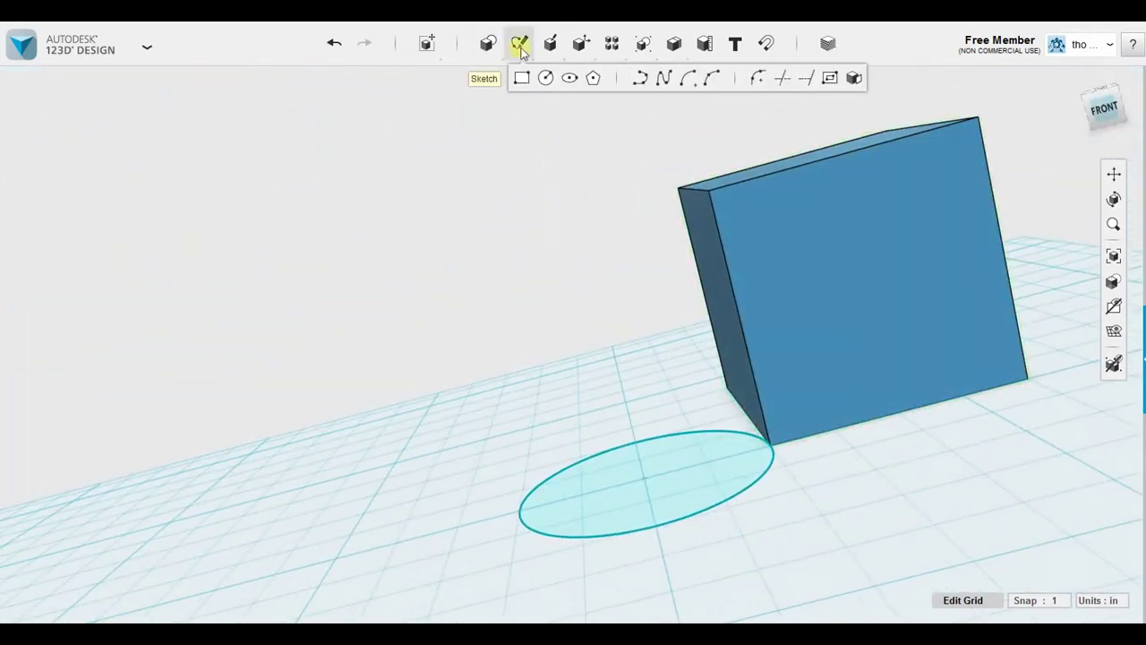
pyautogui.click(522, 79)
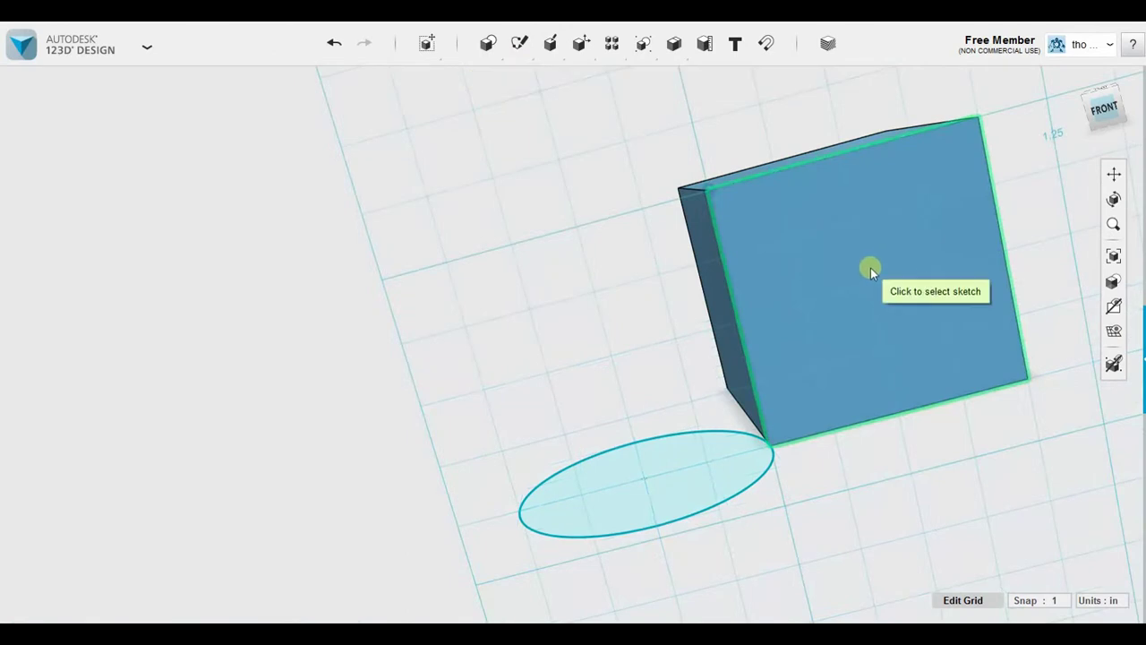
pyautogui.click(934, 337)
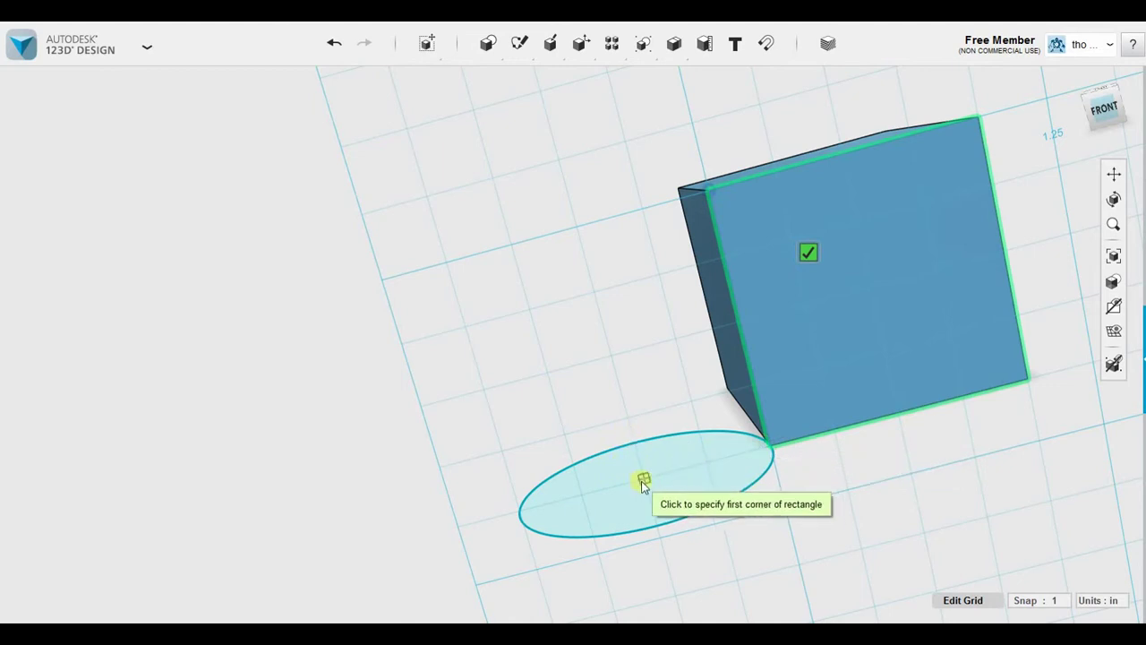
pyautogui.click(771, 444)
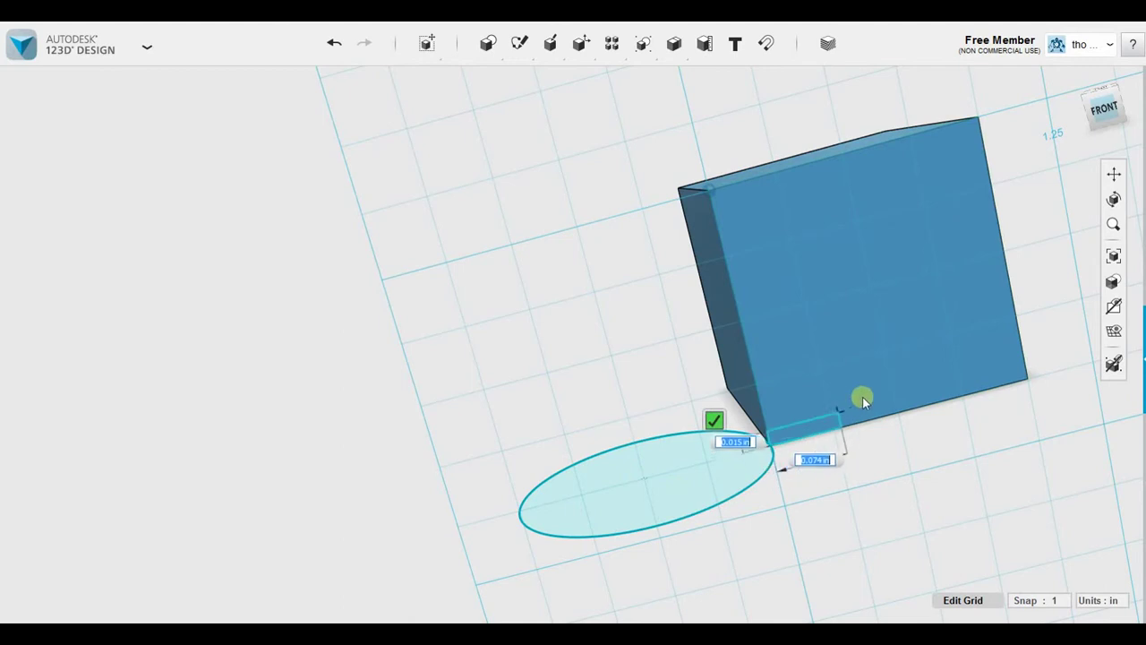
pyautogui.click(887, 351)
pyautogui.moveTo(937, 455)
pyautogui.mouseDown(button='right')
pyautogui.moveTo(949, 478)
pyautogui.moveTo(818, 356)
pyautogui.mouseUp(button='right')
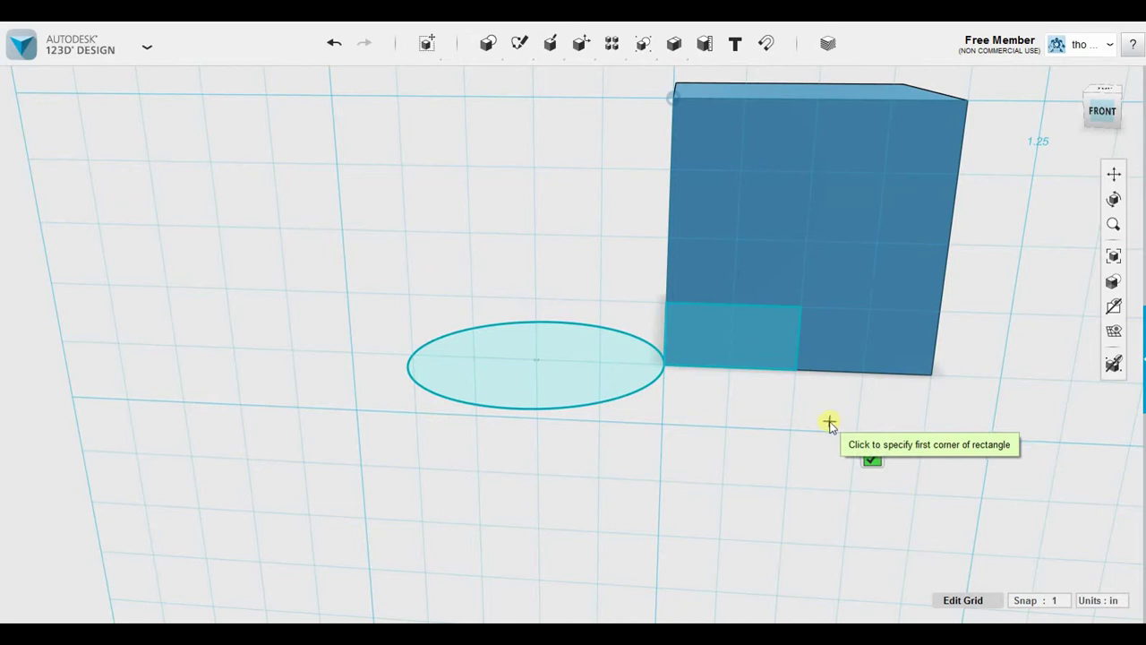
pyautogui.press('Escape')
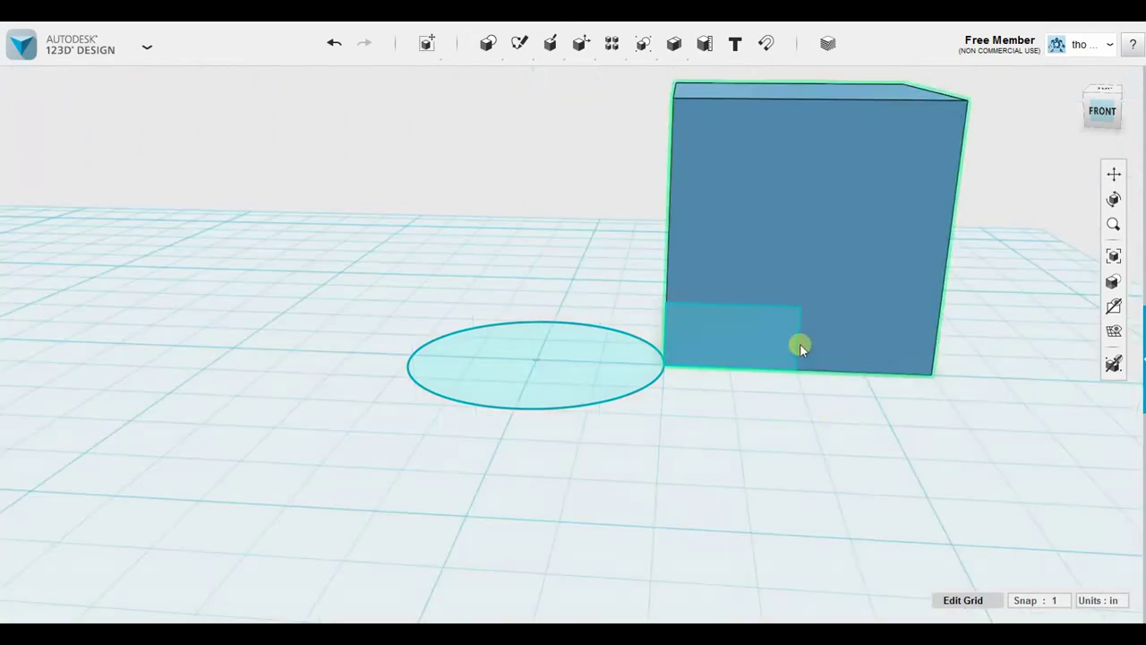
# Step: Delete the box, keeping the circle and the rectangle sketch
pyautogui.click(750, 335)
pyautogui.click(865, 218)
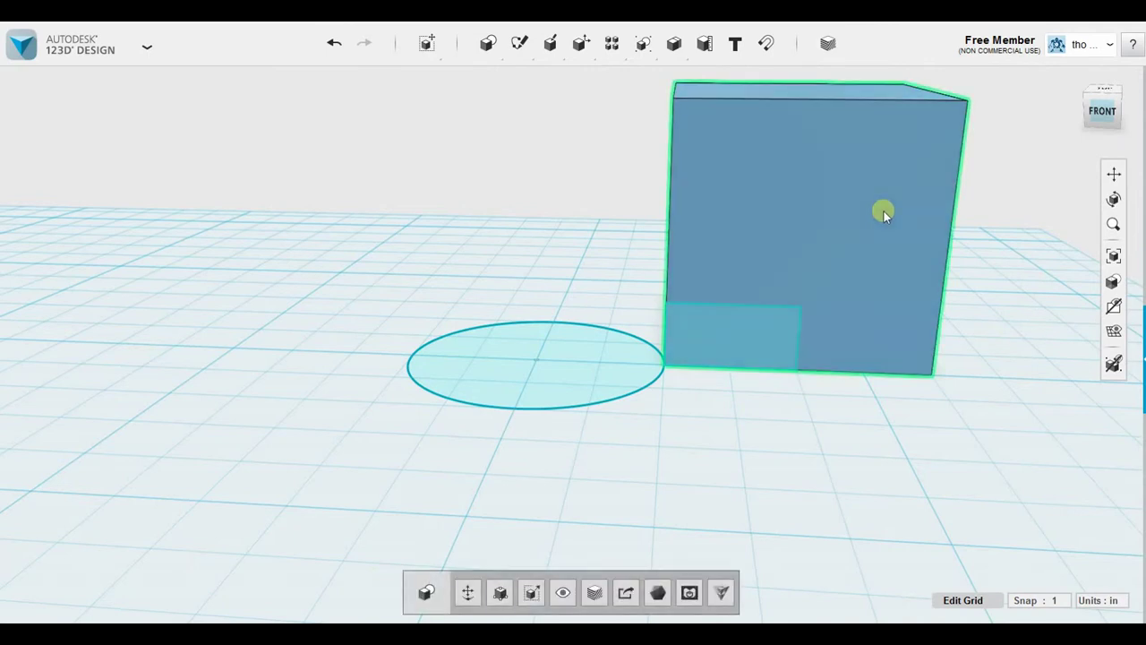
pyautogui.press('Delete')
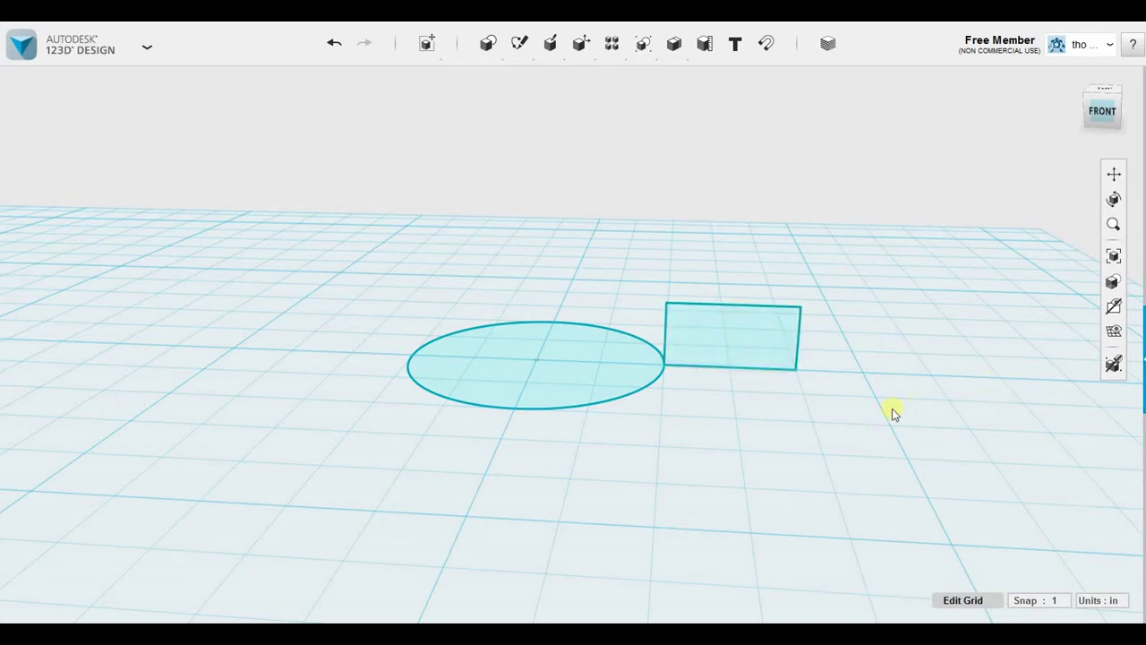
# Step: Copy the upright rectangle and move the copy -1.50 in across the circle so it touches the opposite edge
pyautogui.moveTo(891, 409); pyautogui.dragTo(906, 473, button='right')
pyautogui.moveTo(657, 355); pyautogui.dragTo(705, 483, button='right')
pyautogui.scroll(-1, 707, 465)
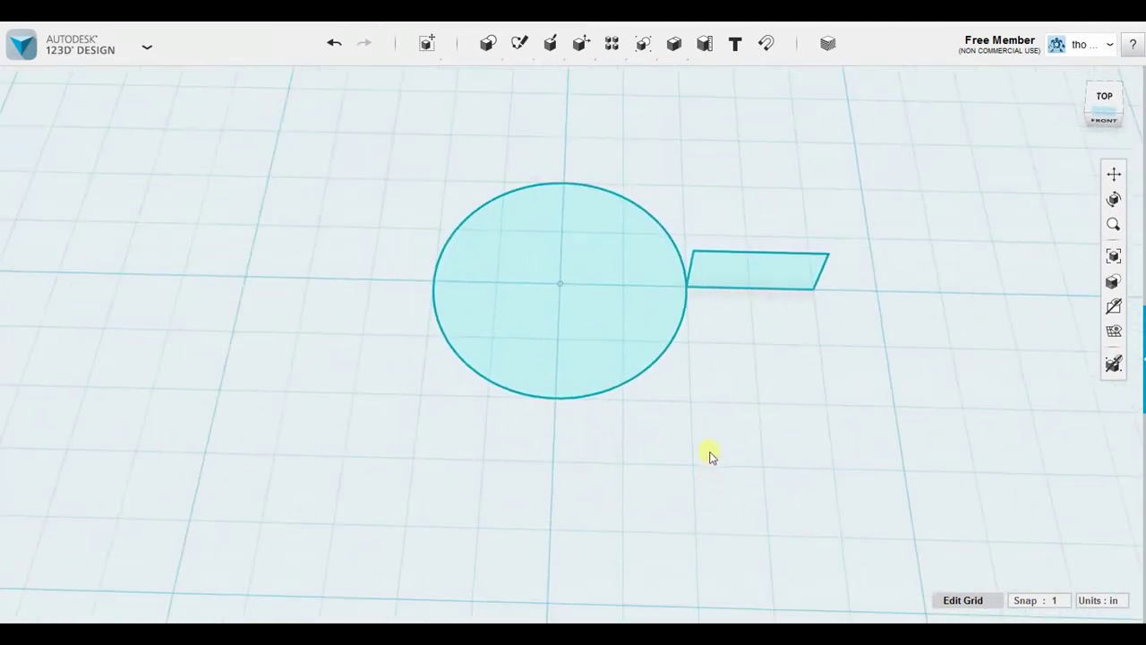
pyautogui.click(753, 273)
pyautogui.moveTo(776, 328)
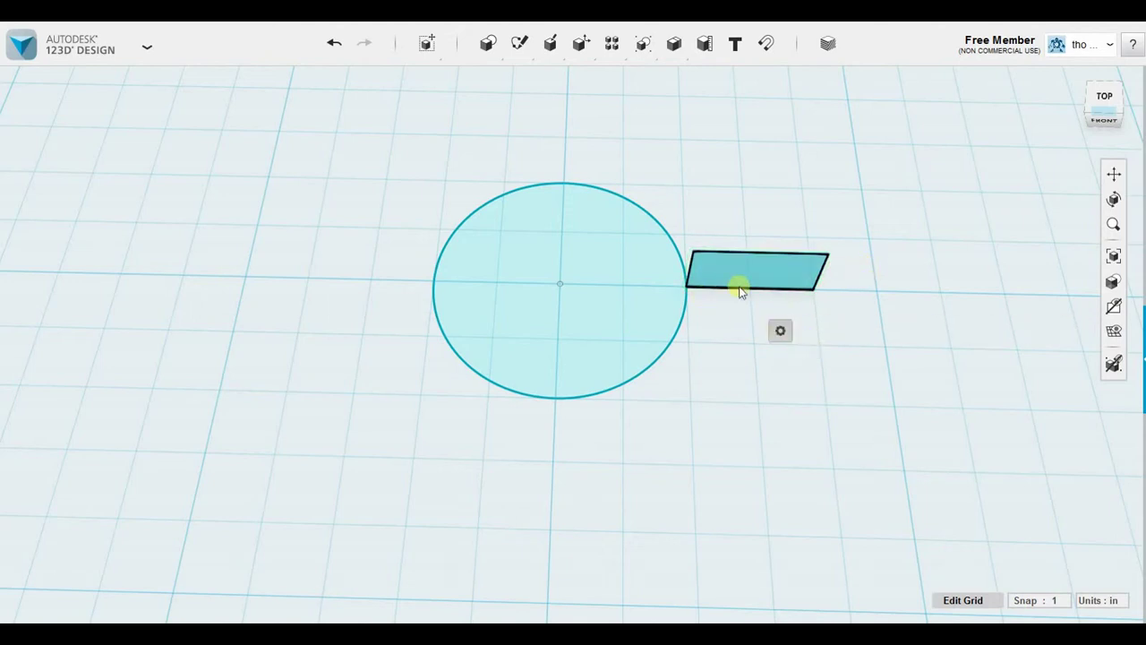
pyautogui.press('e')
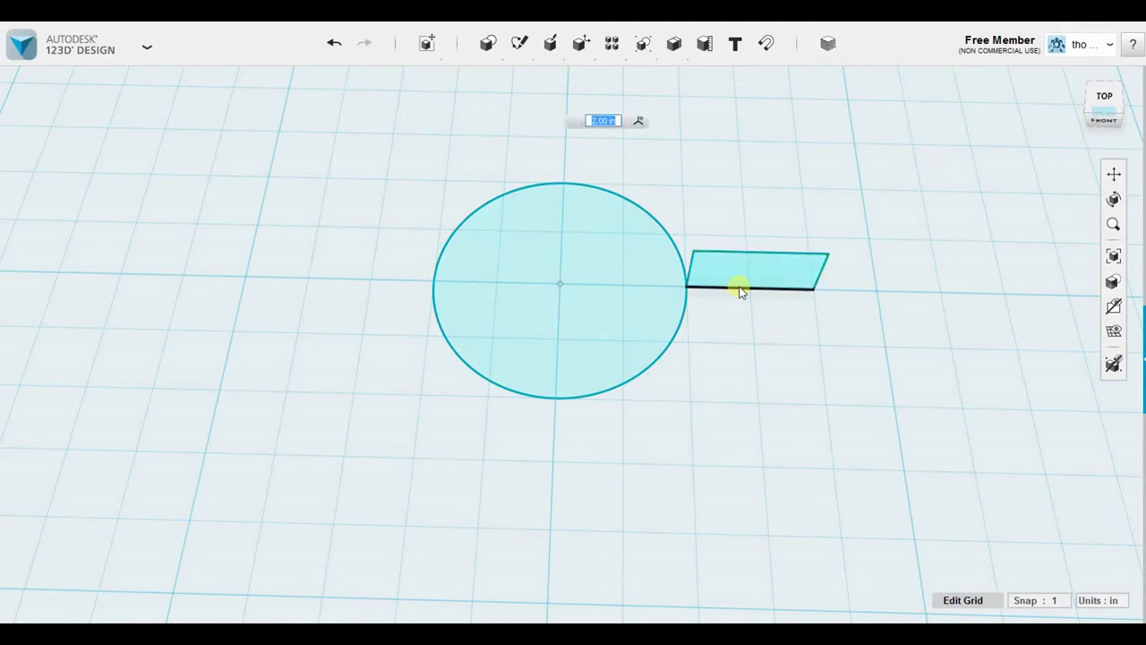
pyautogui.click(801, 272)
pyautogui.moveTo(810, 277); pyautogui.dragTo(421, 276)
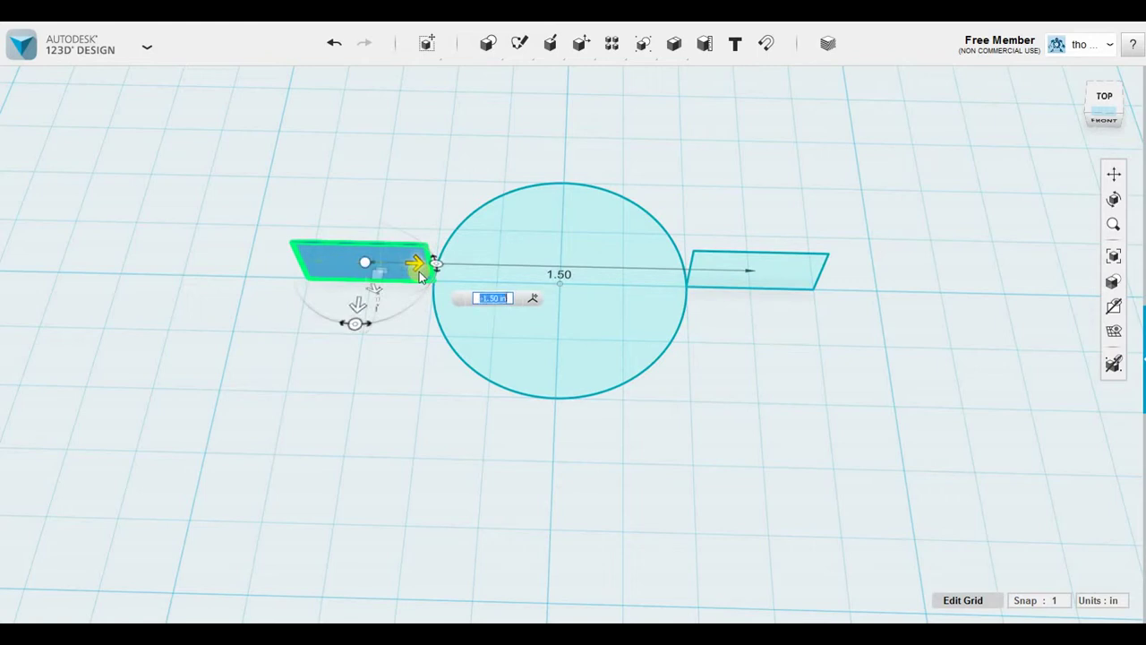
pyautogui.press('Return')
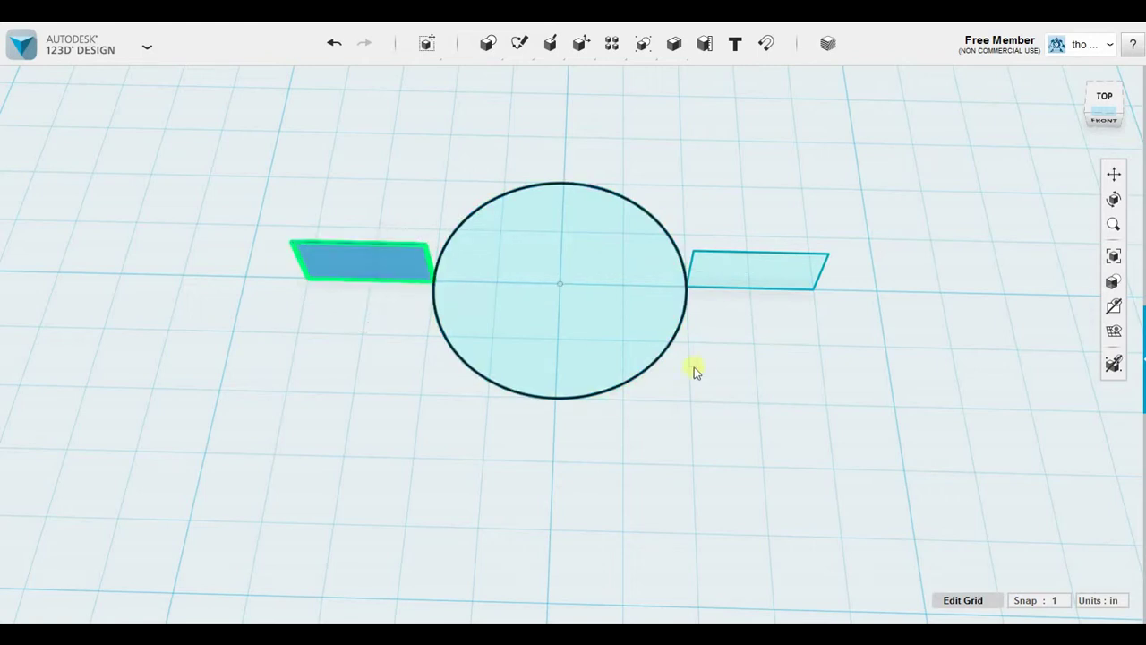
pyautogui.click(774, 270)
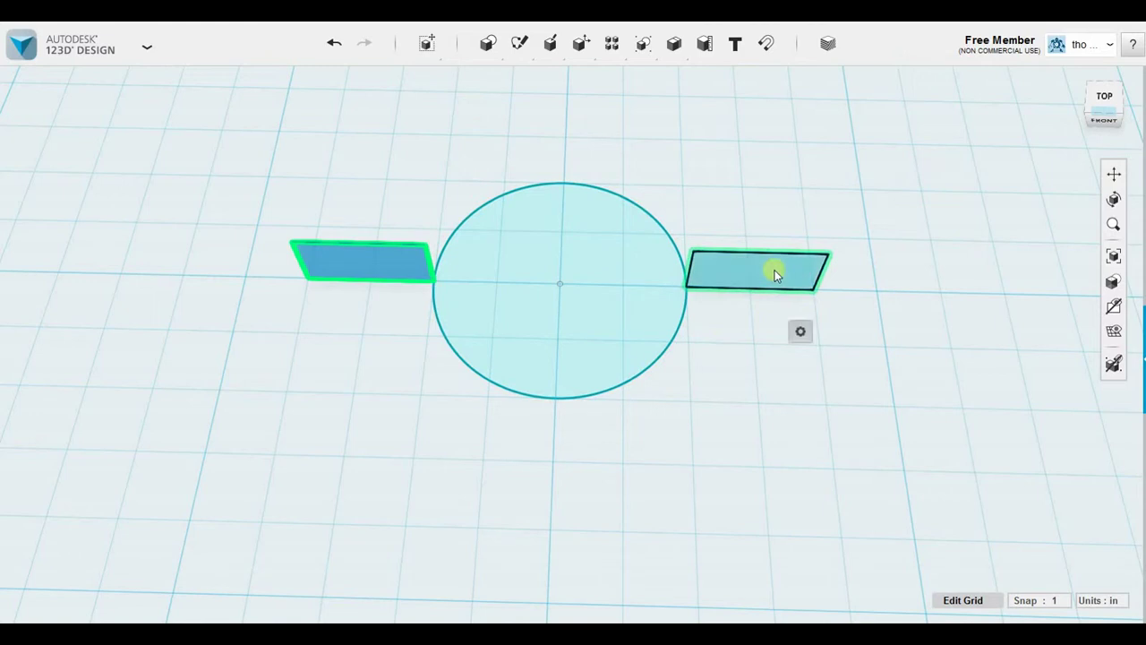
pyautogui.click(825, 333)
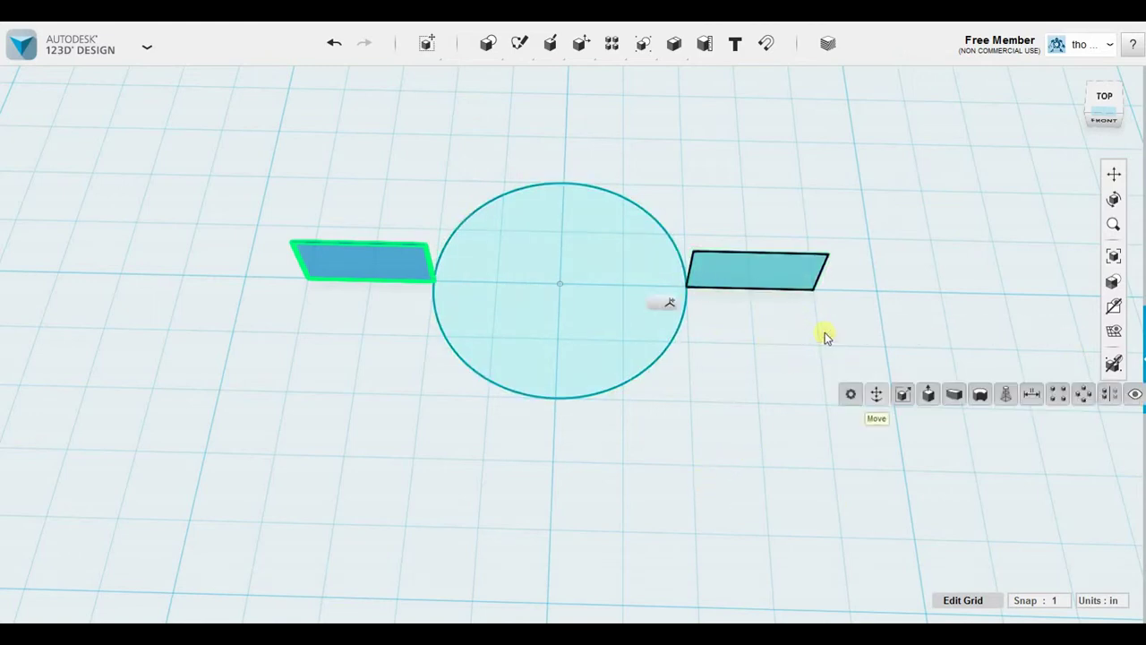
pyautogui.click(706, 298)
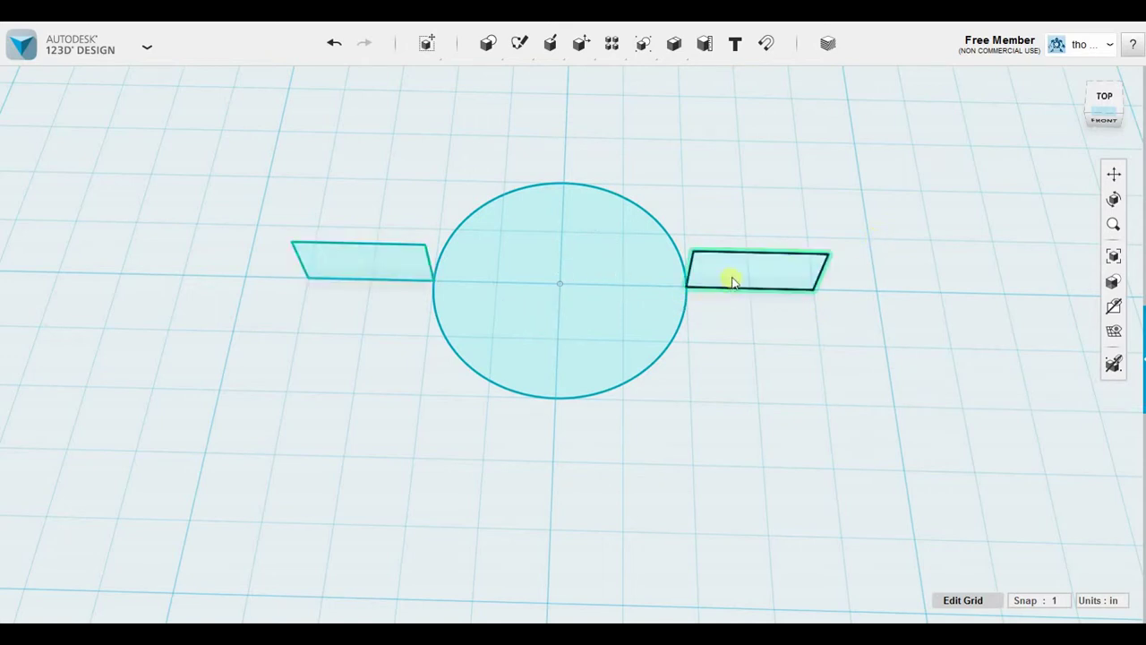
pyautogui.click(732, 277)
pyautogui.click(353, 258)
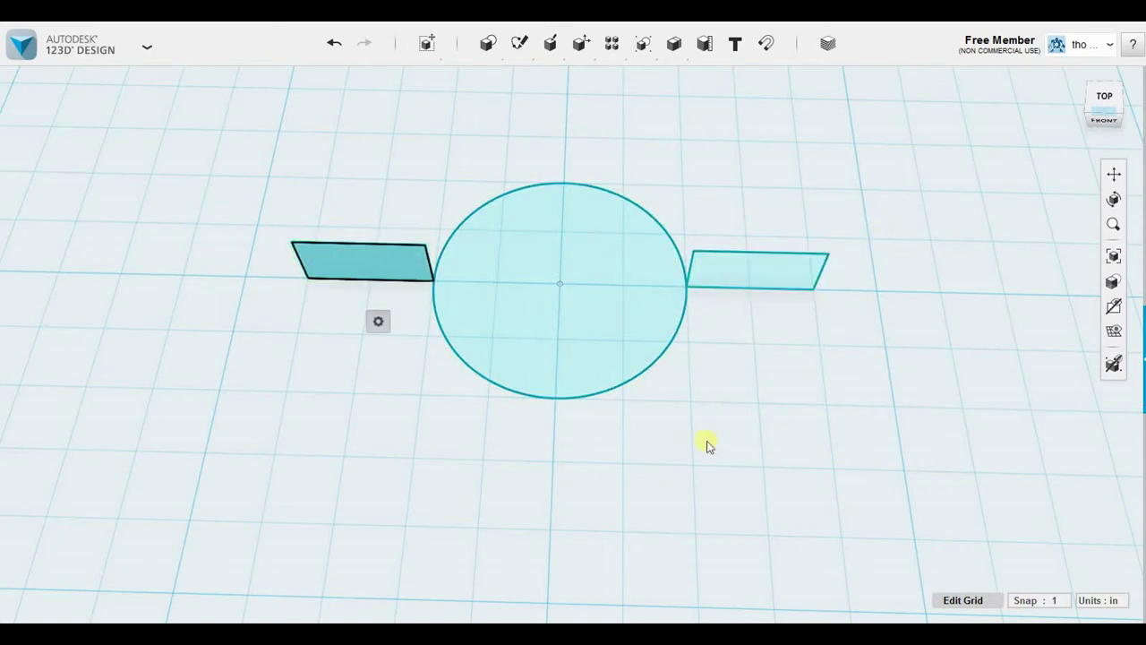
pyautogui.hotkey('ctrl', 't')
pyautogui.click(753, 385)
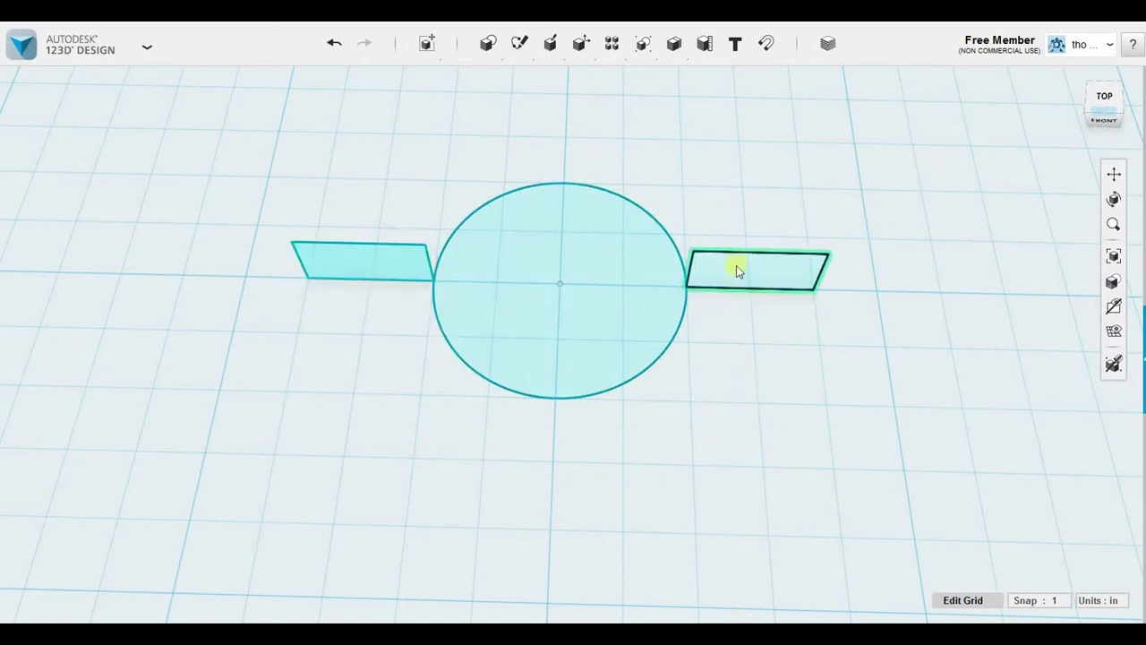
# Step: Copy both rectangles together and rotate the copies a quarter turn around the circle's centre
pyautogui.click(743, 265)
pyautogui.keyDown('shift'); pyautogui.click(381, 265); pyautogui.keyUp('shift')
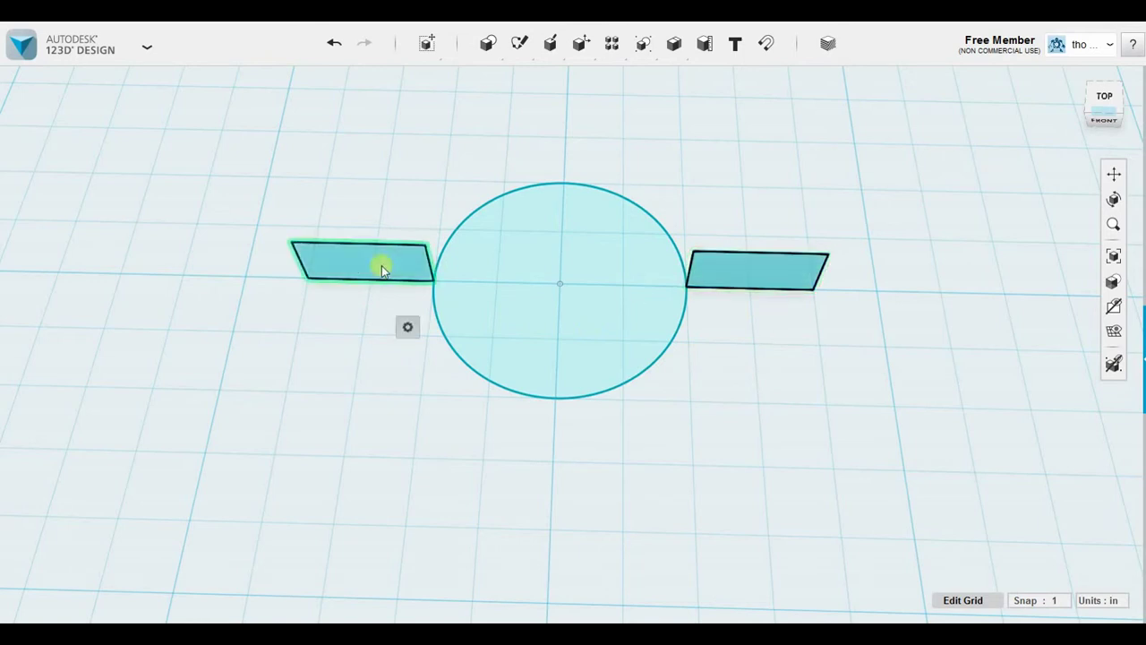
pyautogui.hotkey('ctrl', 't')
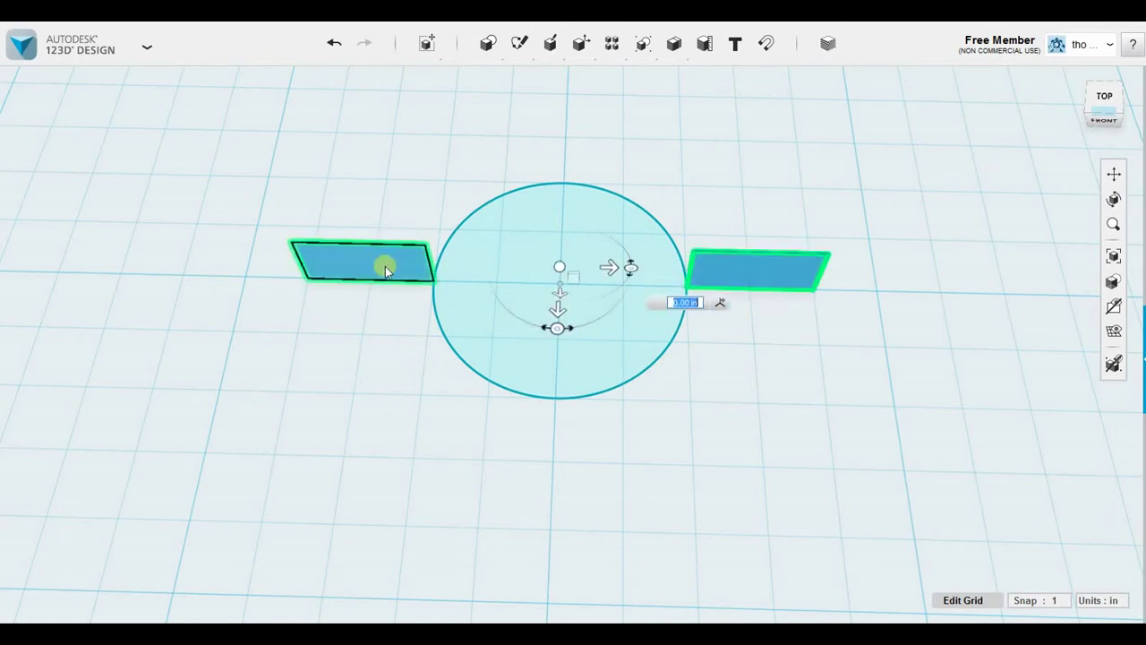
pyautogui.moveTo(555, 326); pyautogui.dragTo(654, 278)
pyautogui.press('Escape')
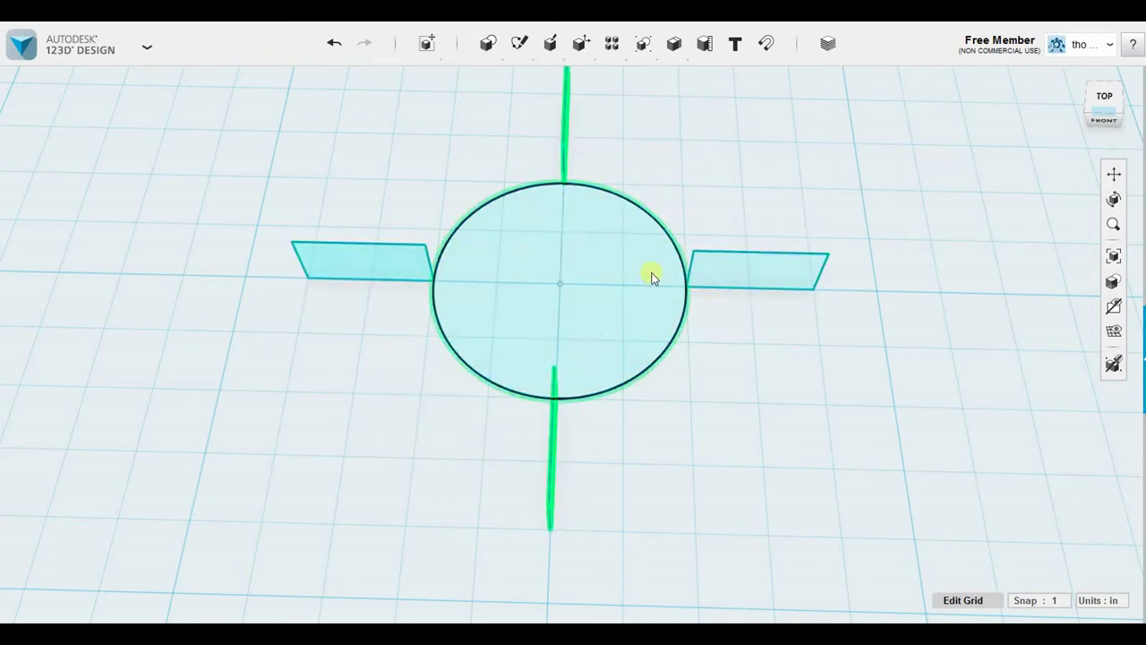
# Step: Copy all four rectangles and rotate the copies -45° around the circle's centre
pyautogui.click(768, 273)
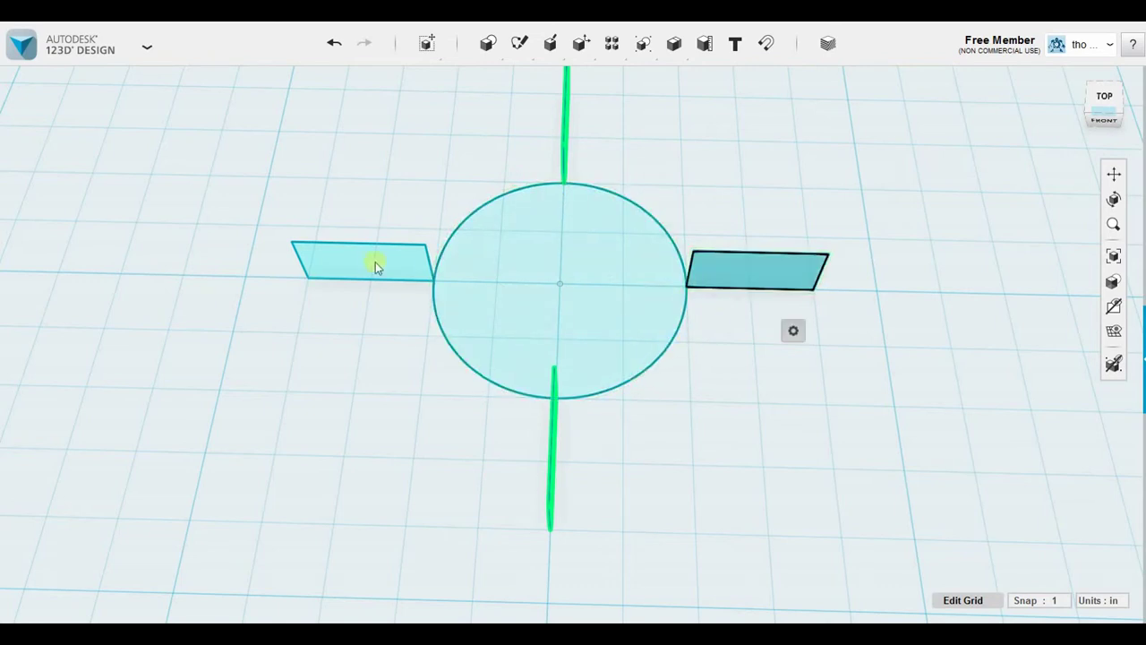
pyautogui.keyDown('shift'); pyautogui.click(396, 260); pyautogui.keyUp('shift')
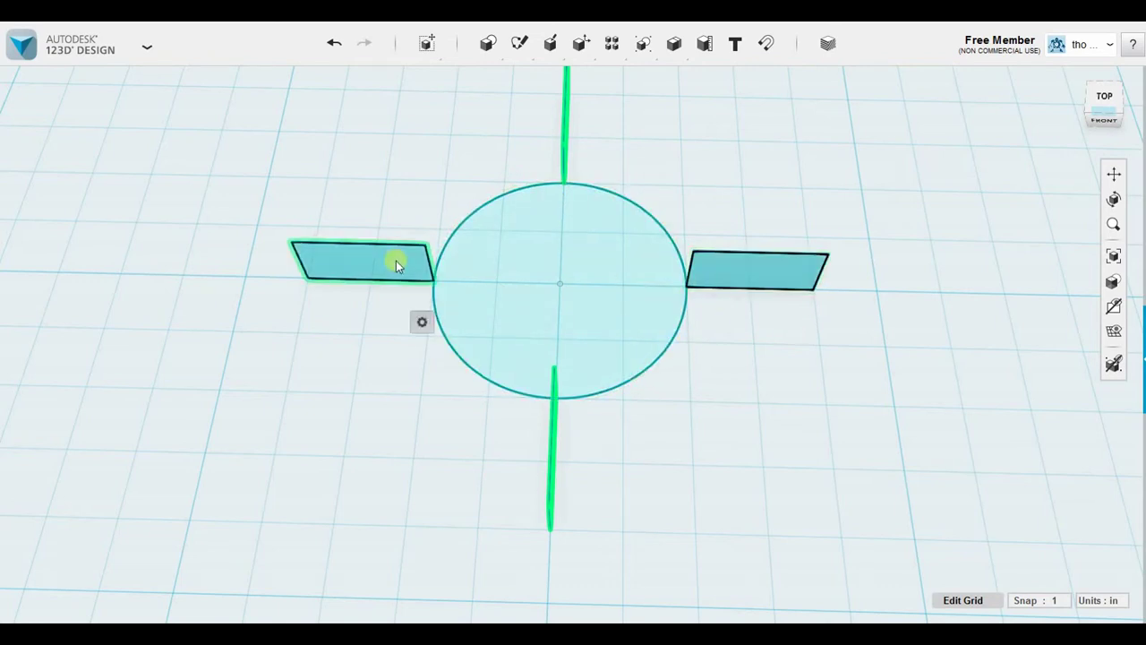
pyautogui.hotkey('ctrl', 't')
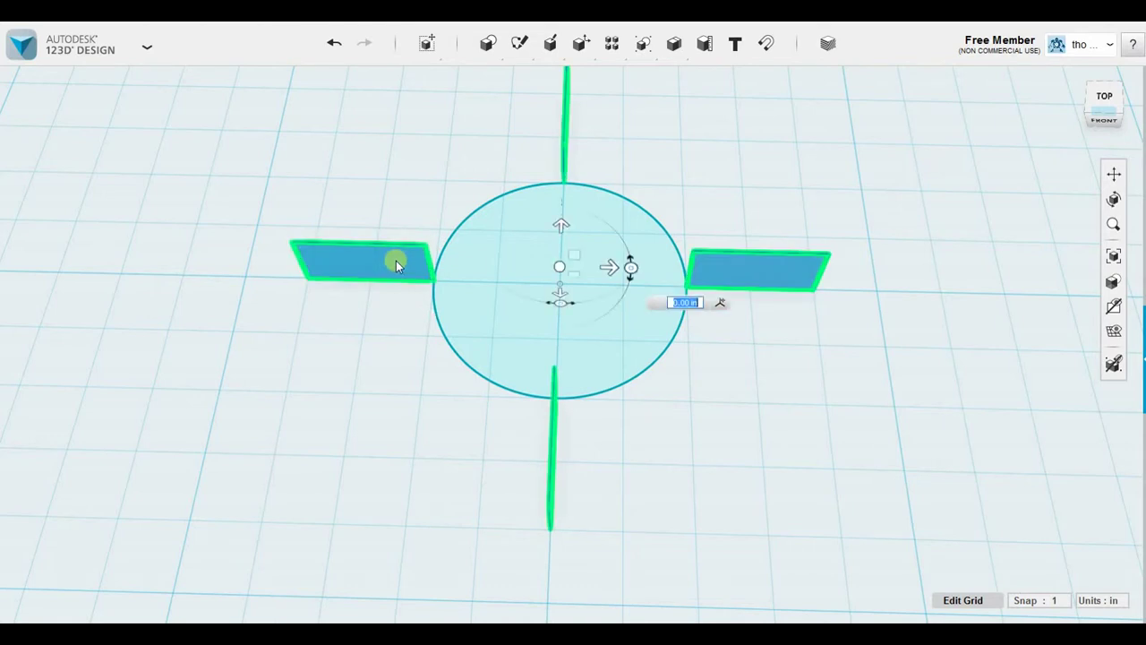
pyautogui.click(631, 269)
pyautogui.moveTo(632, 274); pyautogui.dragTo(632, 217)
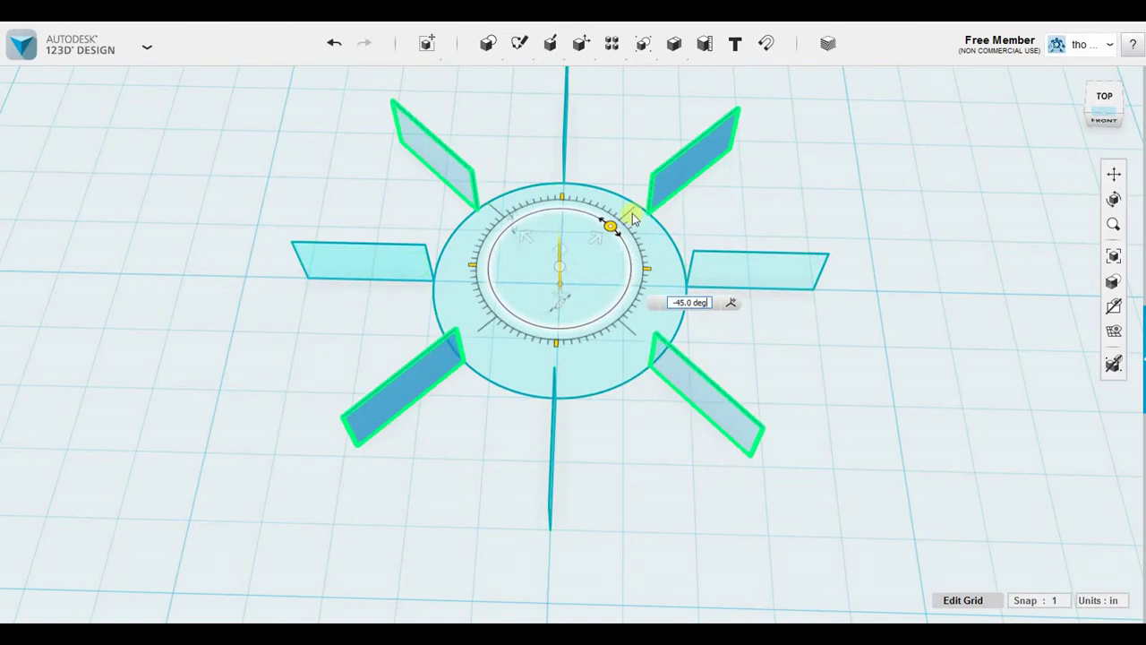
pyautogui.press('Return')
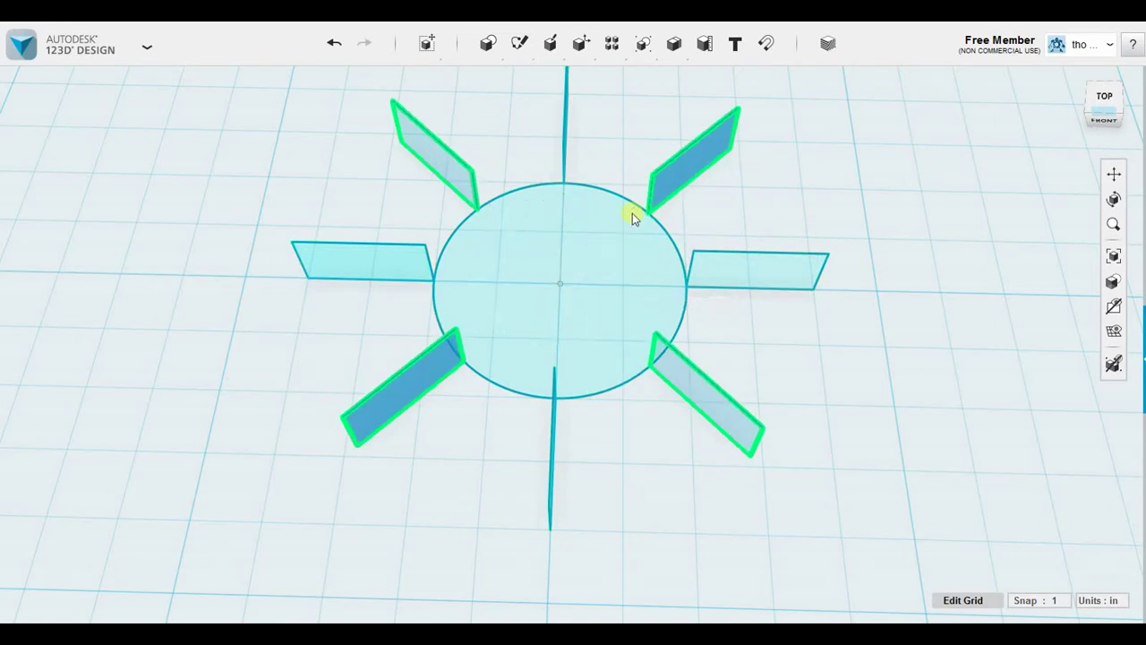
# Step: Copy all eight rectangles and rotate the copies 22.5° around the circle's centre, then clear the selection
pyautogui.keyDown('shift'); pyautogui.click(764, 271); pyautogui.keyUp('shift')
pyautogui.keyDown('shift'); pyautogui.click(397, 260); pyautogui.keyUp('shift')
pyautogui.moveTo(588, 328); pyautogui.dragTo(555, 328, button='right')
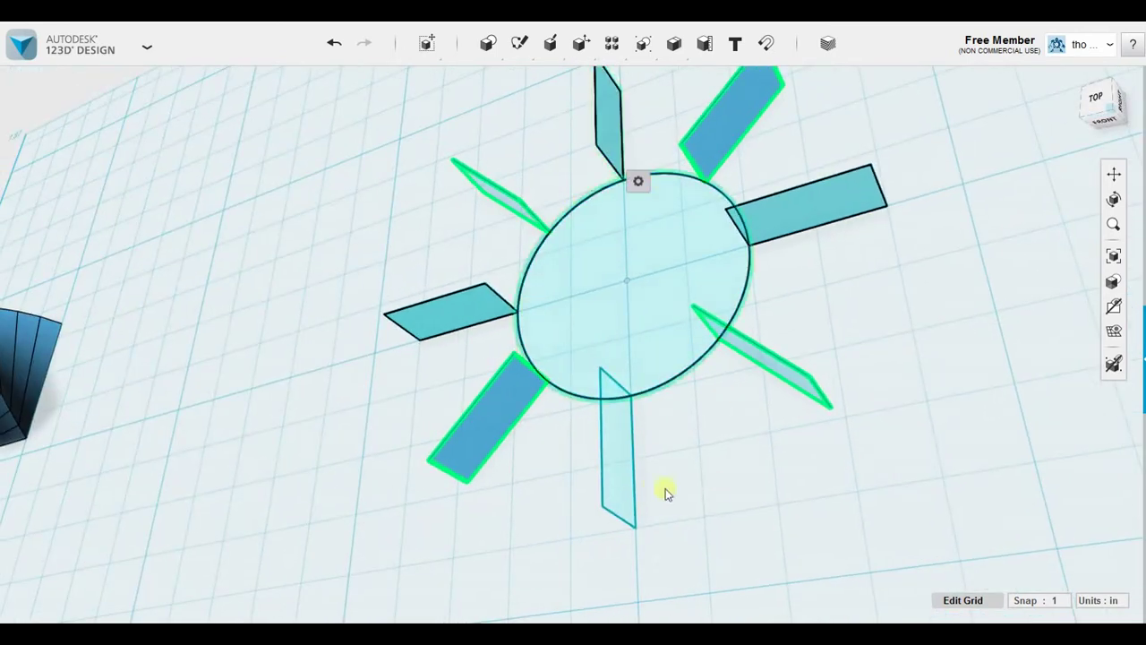
pyautogui.keyDown('shift'); pyautogui.click(618, 473); pyautogui.keyUp('shift')
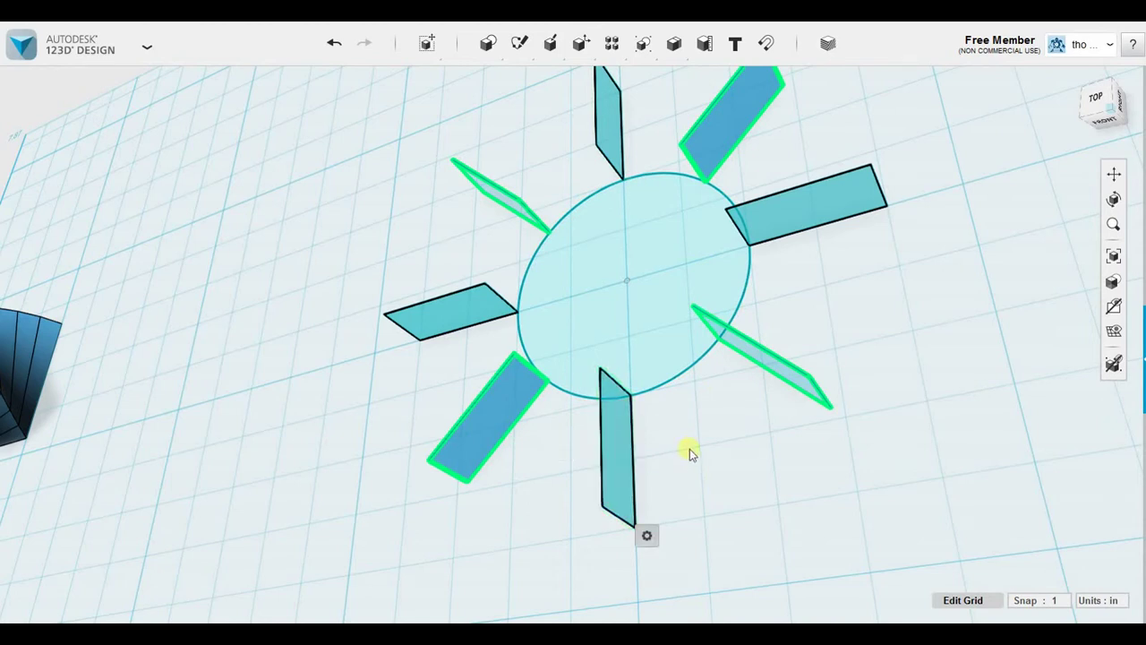
pyautogui.click(651, 365)
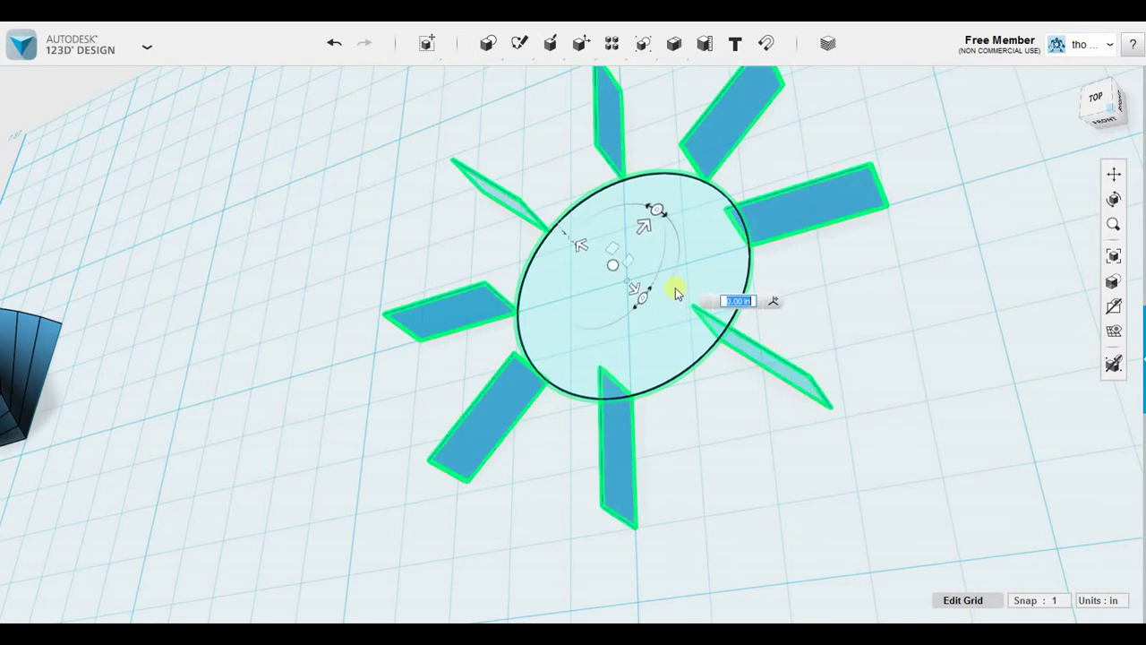
pyautogui.moveTo(658, 209); pyautogui.dragTo(756, 320)
pyautogui.click(751, 302)
pyautogui.write('22')
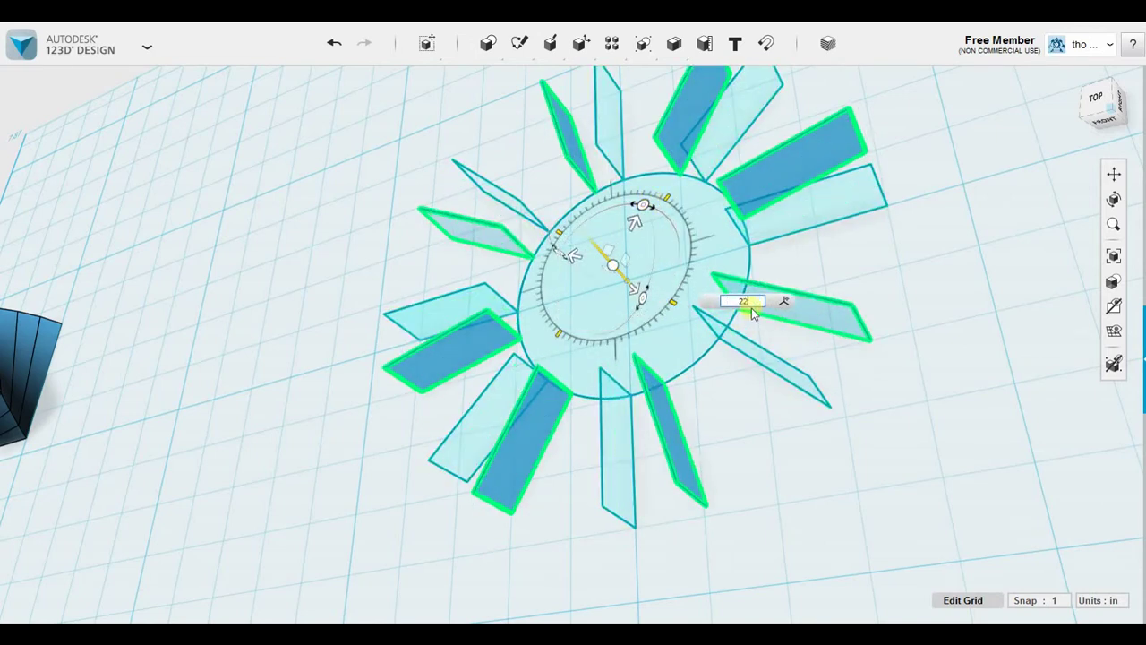
pyautogui.write('.5')
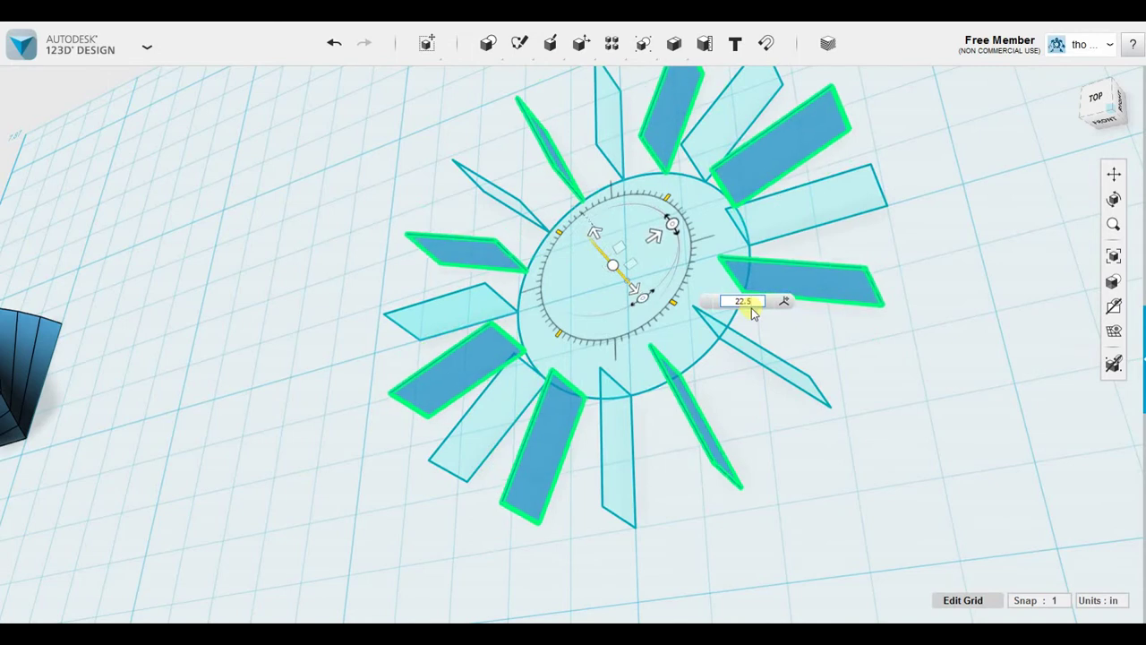
pyautogui.press('Return')
pyautogui.moveTo(857, 380)
pyautogui.mouseDown(button='right')
pyautogui.moveTo(896, 404)
pyautogui.moveTo(857, 387)
pyautogui.mouseUp(button='right')
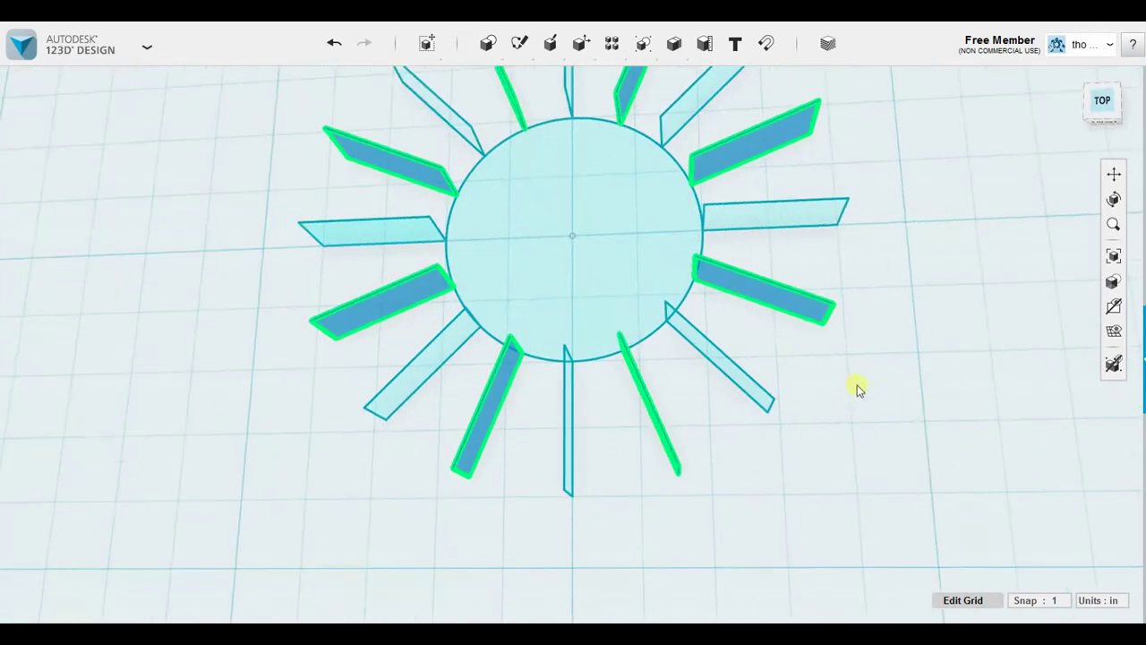
pyautogui.moveTo(619, 289); pyautogui.dragTo(661, 407, button='middle')
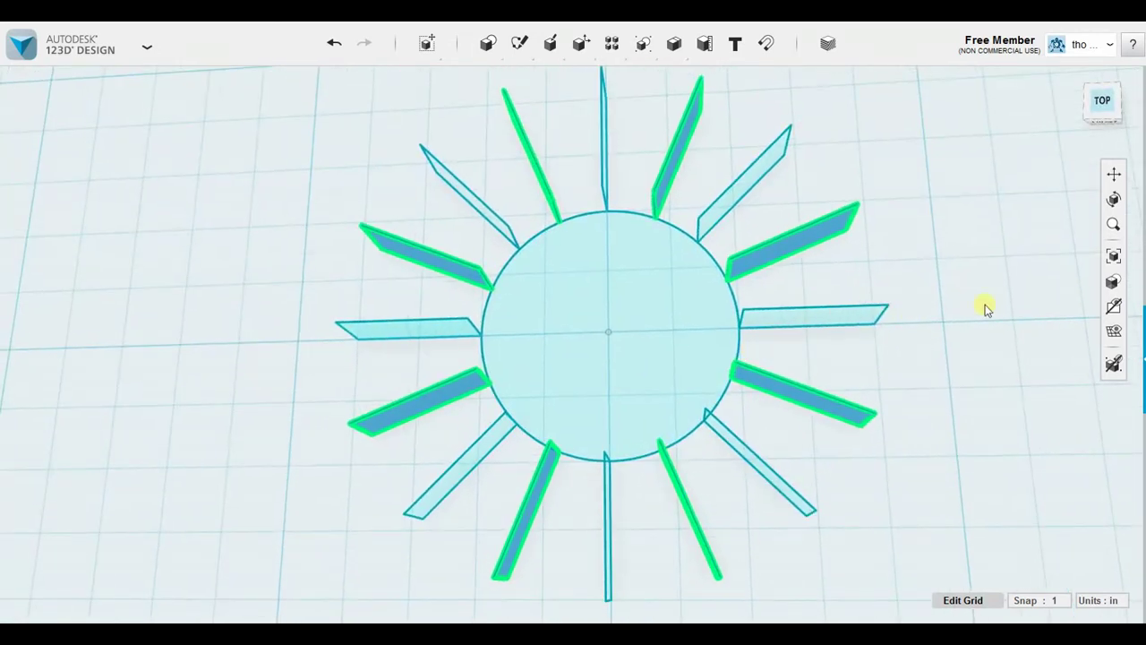
pyautogui.click(985, 304)
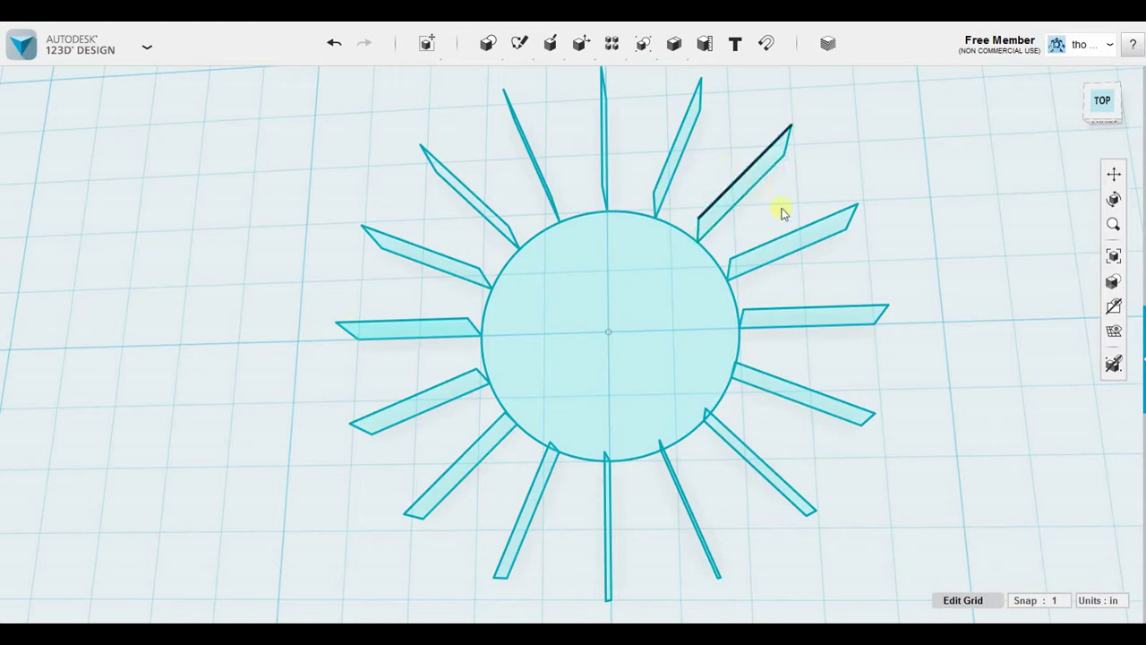
# Step: Set a copy of the rectangle profile lying straight across from the circle's centre aside on the open grid behind the array
pyautogui.moveTo(926, 397); pyautogui.dragTo(931, 353, button='right')
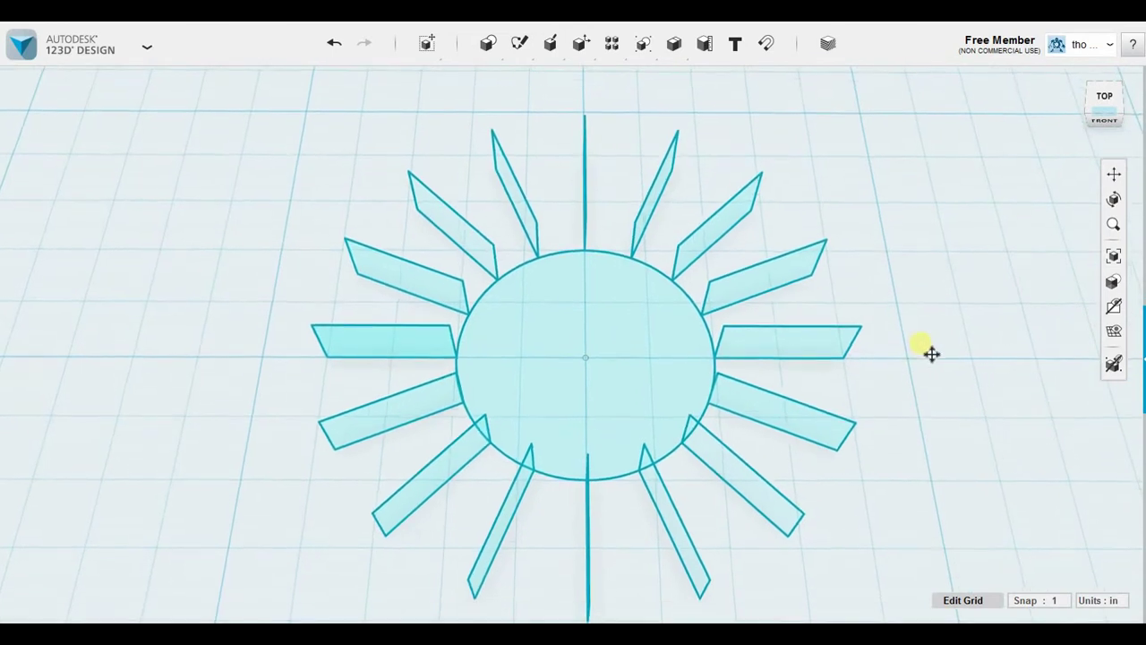
pyautogui.click(432, 343)
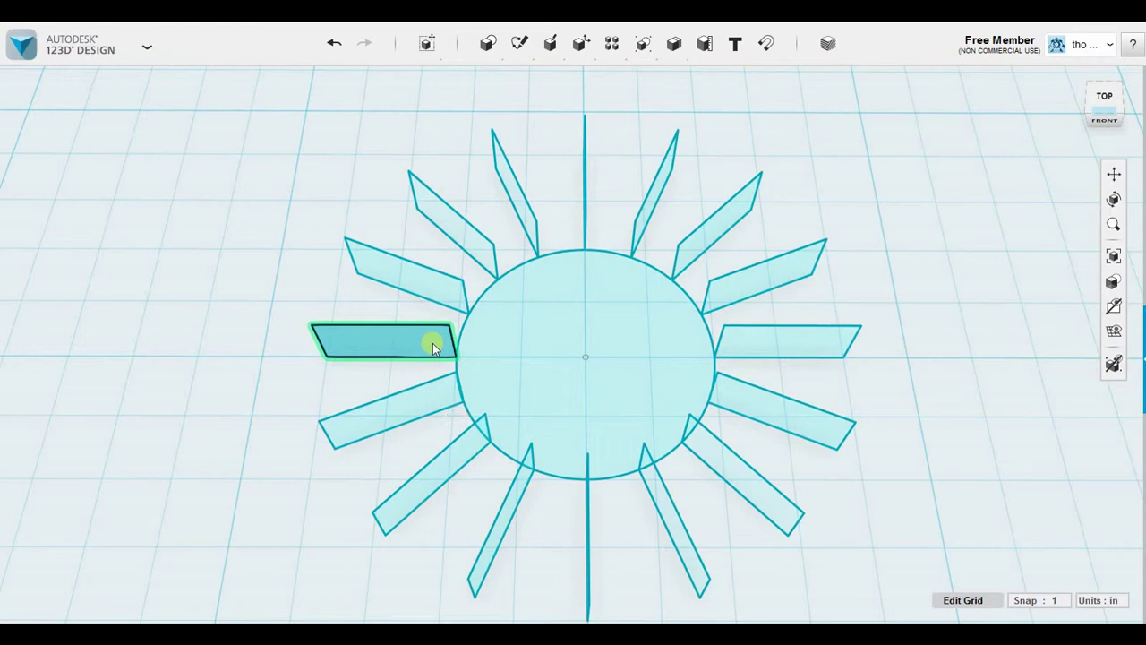
pyautogui.click(433, 342)
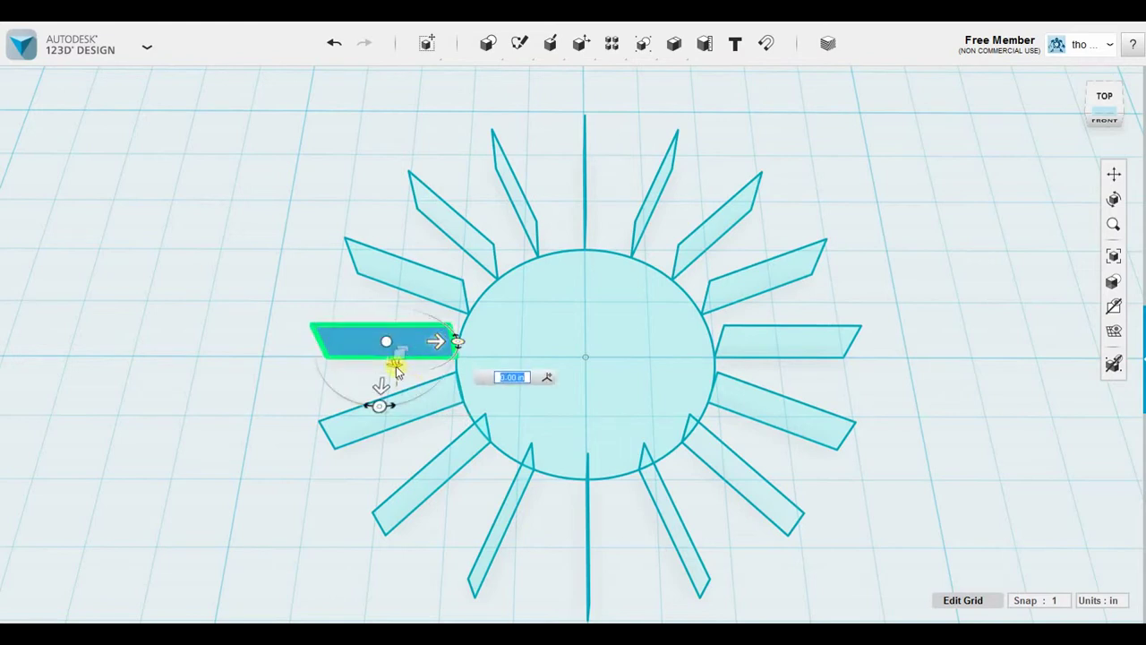
pyautogui.moveTo(396, 371); pyautogui.dragTo(324, 227)
pyautogui.moveTo(239, 322); pyautogui.dragTo(232, 293, button='right')
pyautogui.scroll(-2, 187, 378)
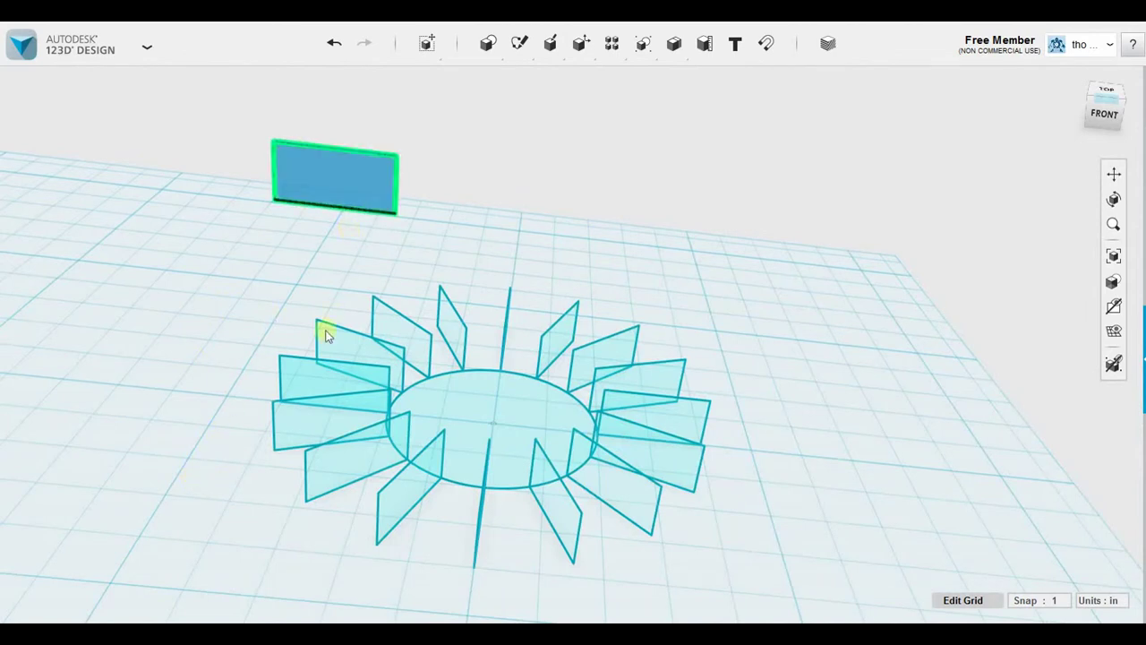
pyautogui.click(328, 439)
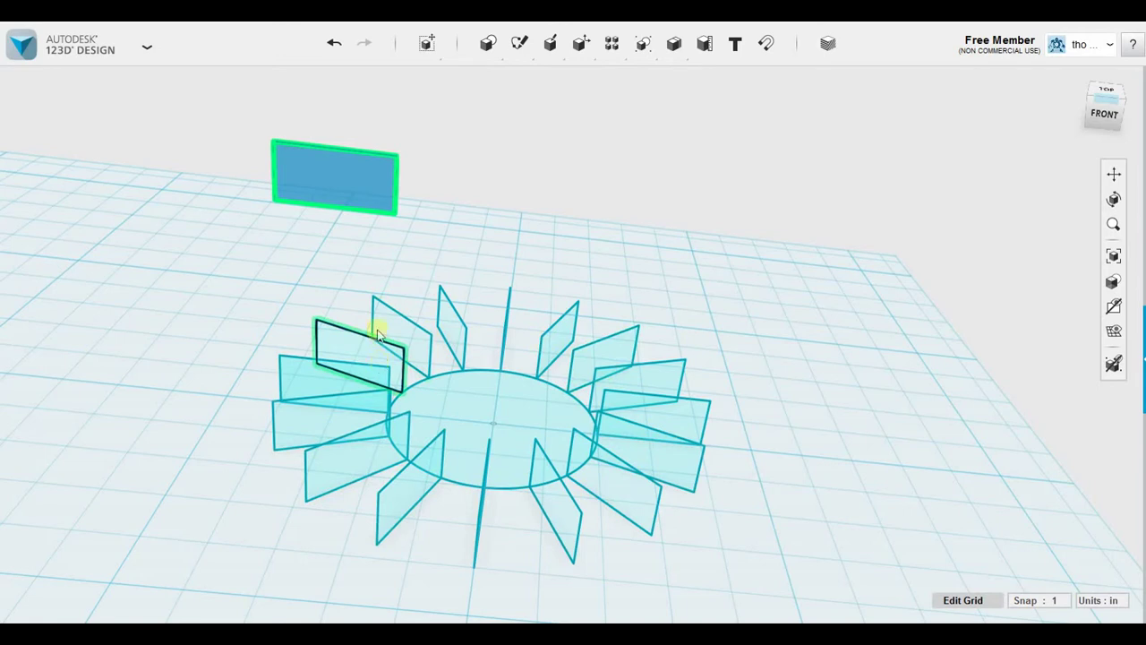
pyautogui.click(368, 195)
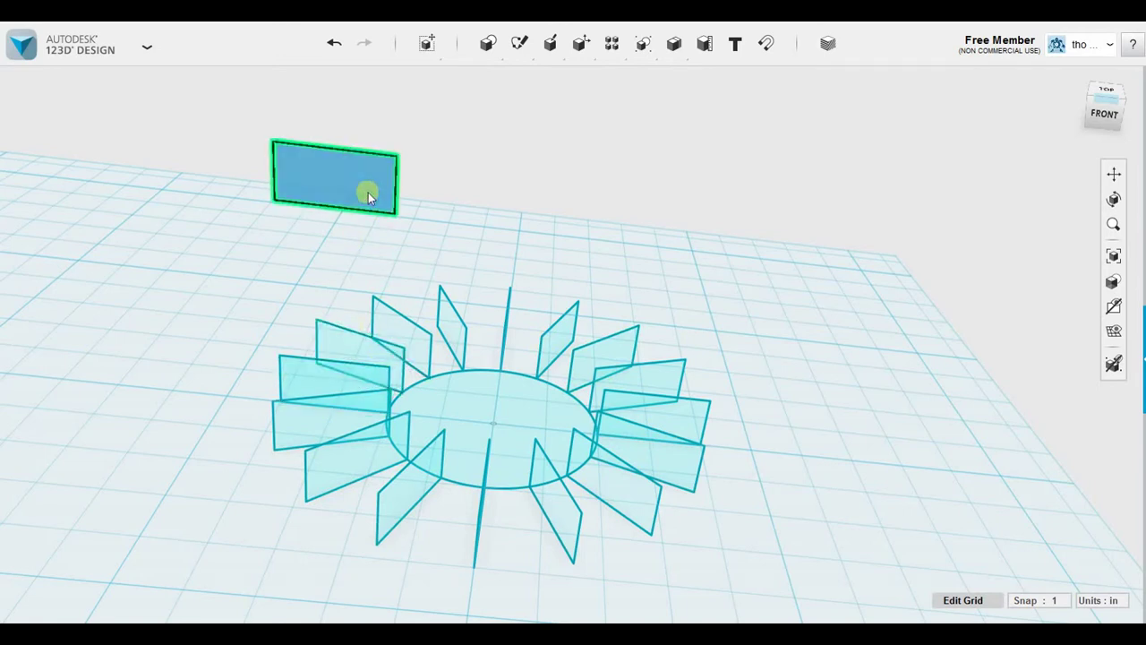
pyautogui.moveTo(694, 347); pyautogui.dragTo(732, 361, button='right')
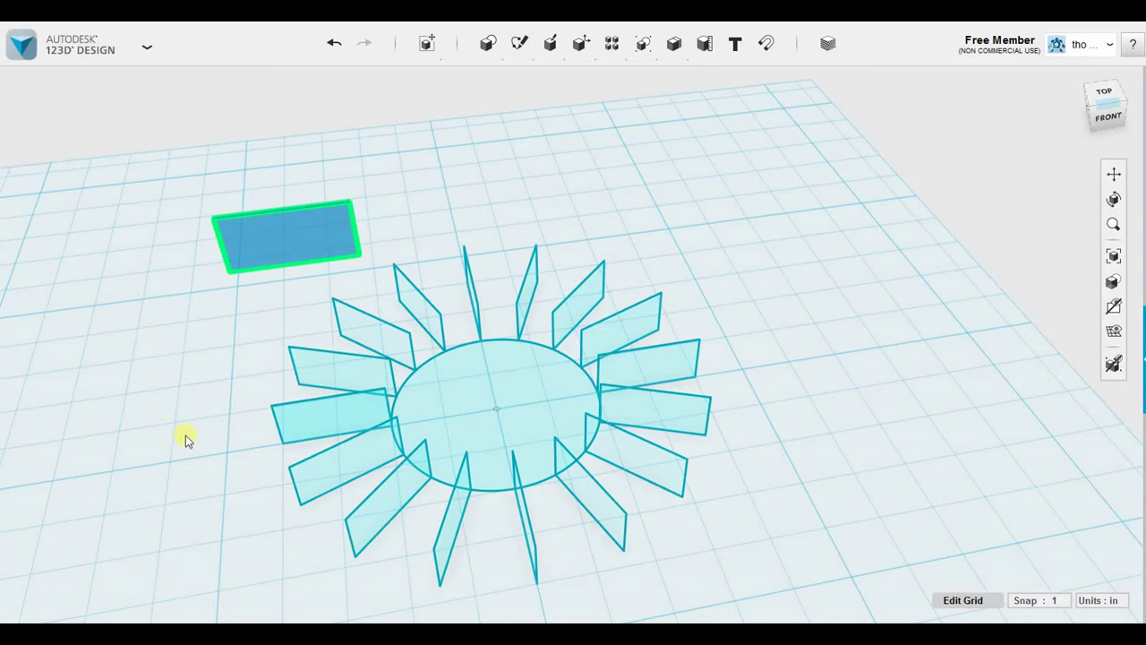
# Step: Raise the next rectangle profile around the circle off the grid by entering a vertical move of -0.0625 in
pyautogui.click(345, 470)
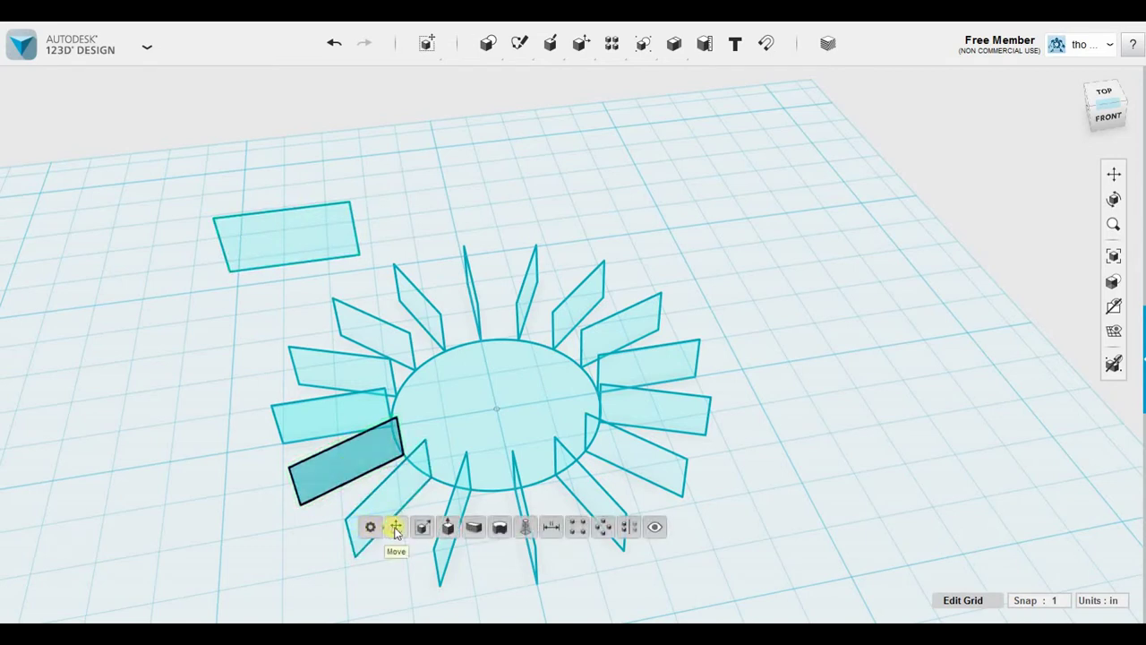
pyautogui.click(394, 527)
pyautogui.moveTo(358, 498); pyautogui.dragTo(354, 482)
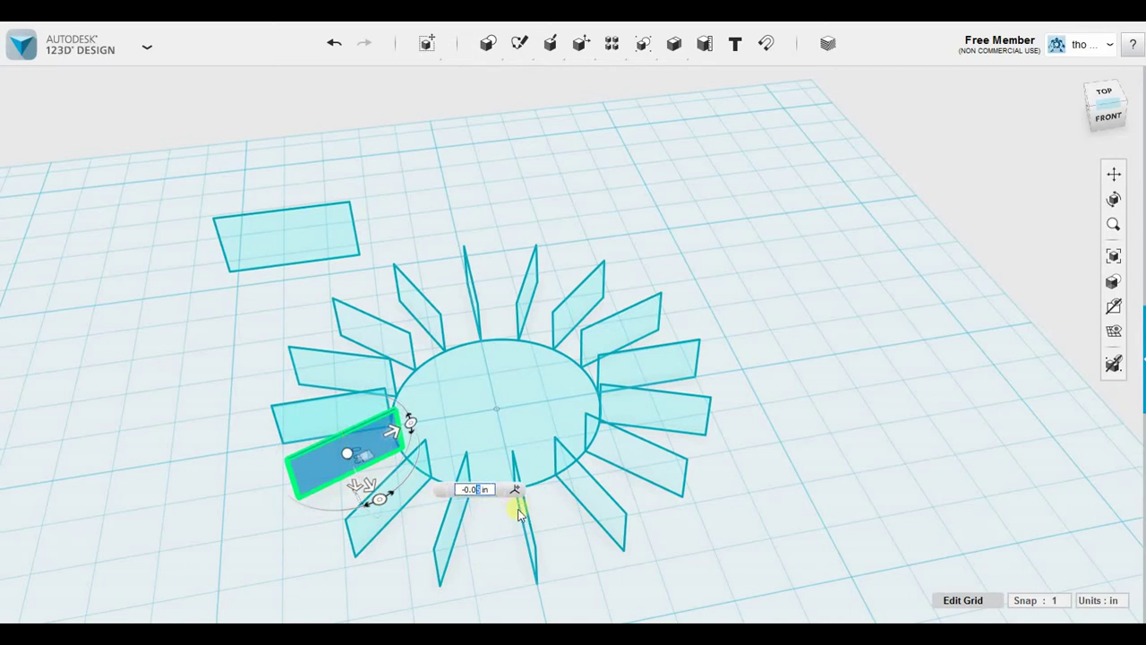
pyautogui.write('625')
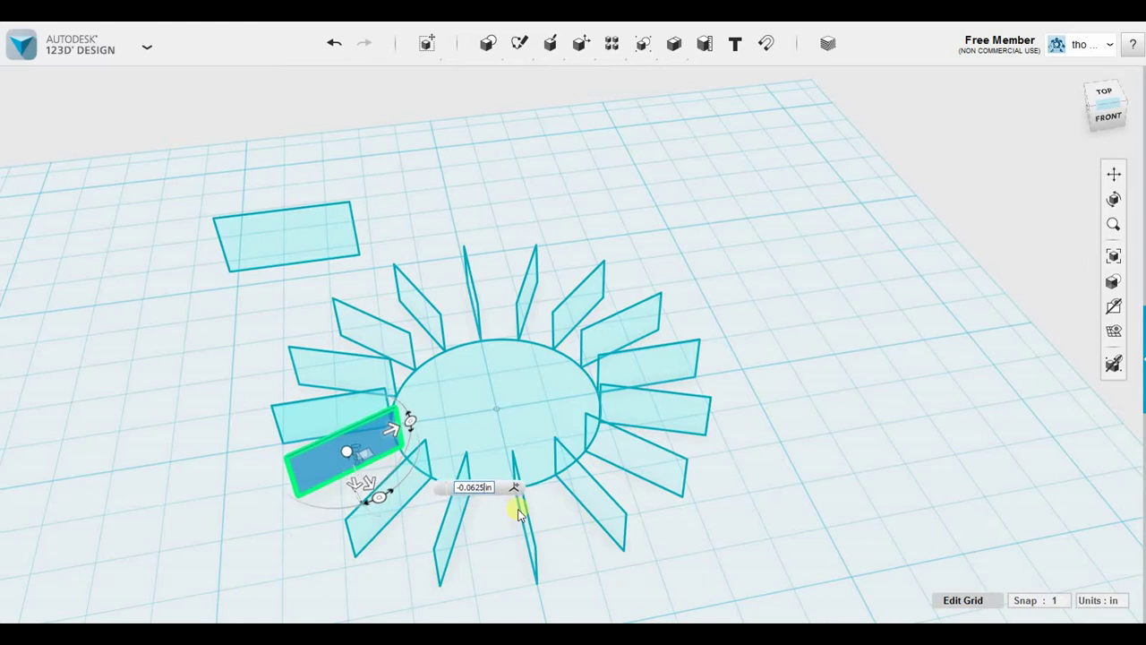
pyautogui.press('Return')
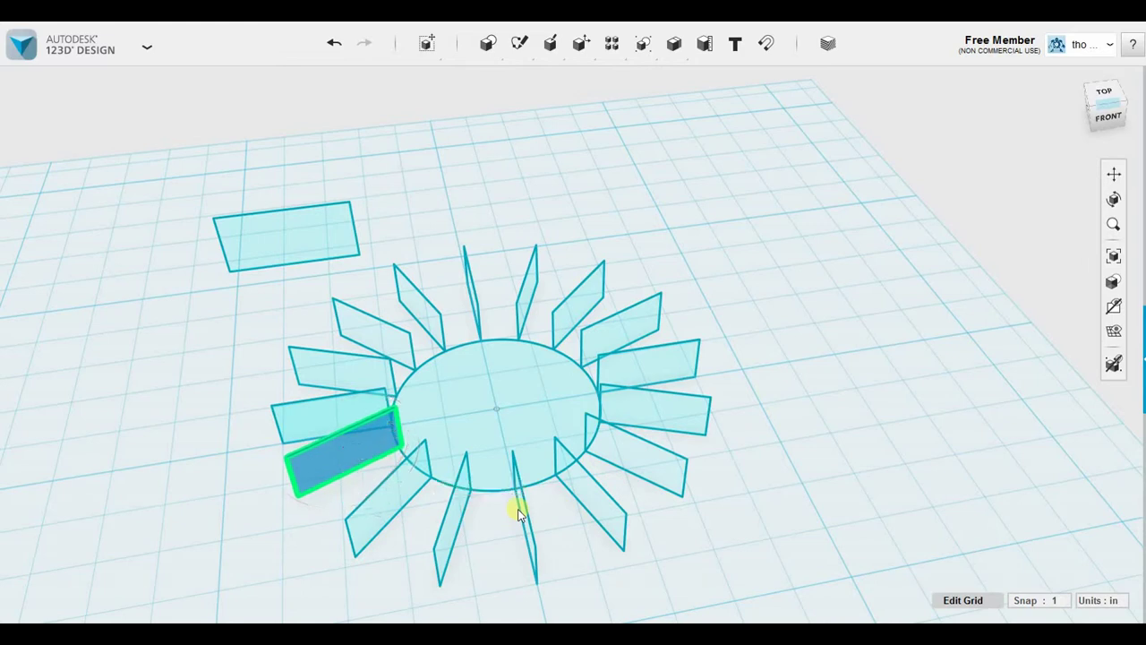
# Step: Raise the second neighbouring rectangle profile vertically, higher than the one before it
pyautogui.click(389, 505)
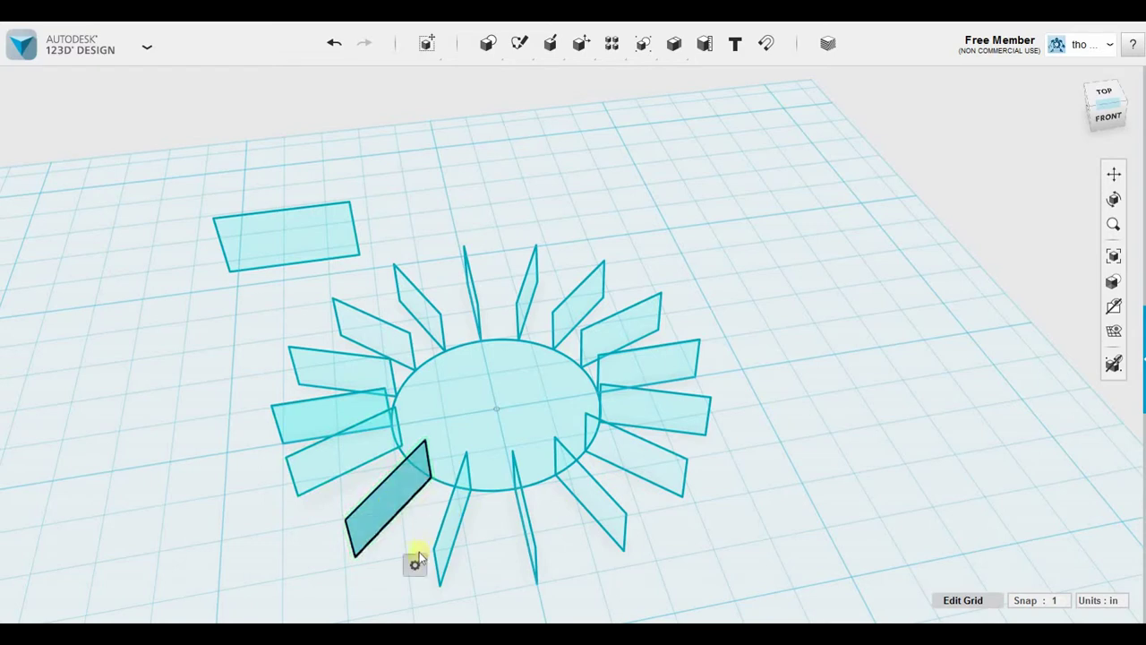
pyautogui.click(442, 566)
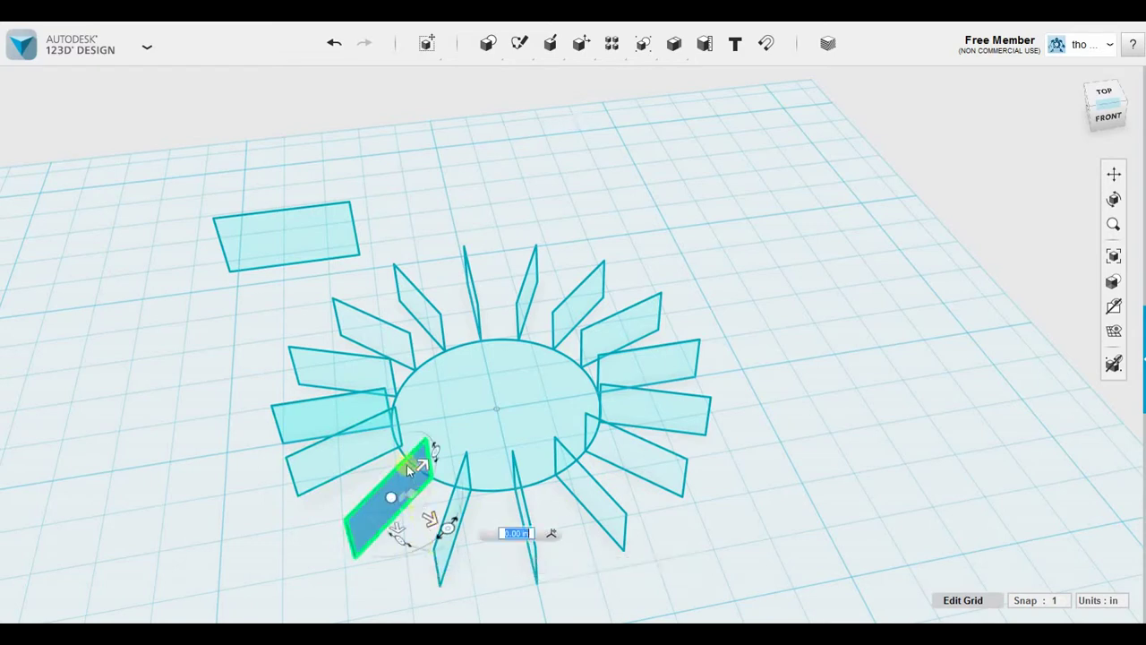
pyautogui.moveTo(399, 527); pyautogui.dragTo(397, 512)
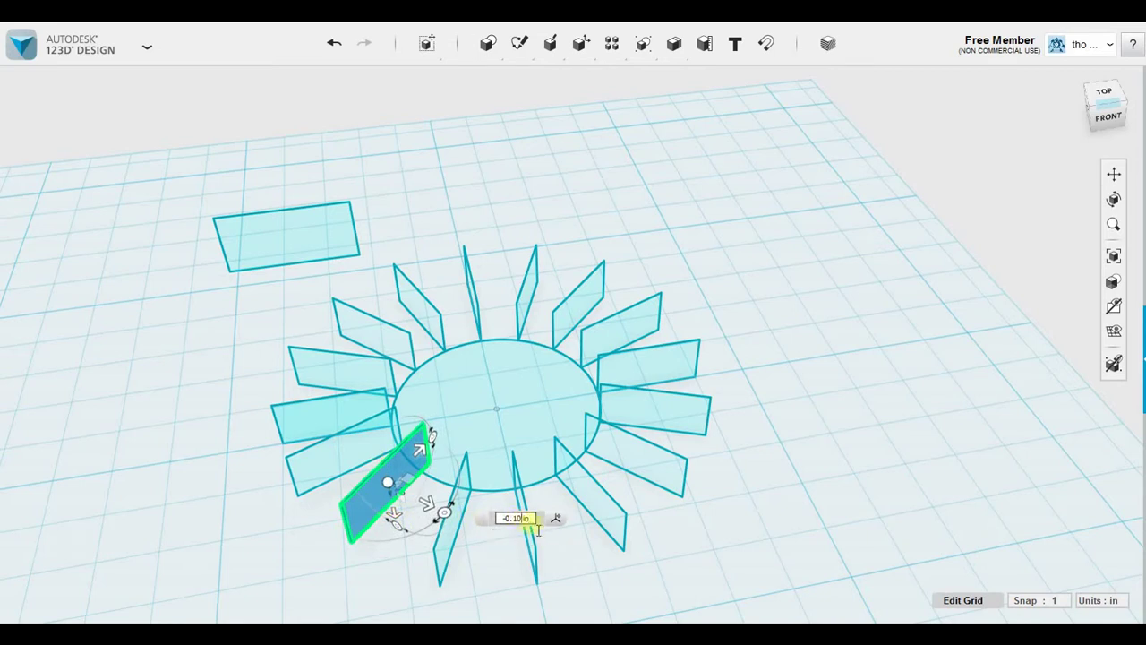
pyautogui.hotkey('ctrl', 'z')
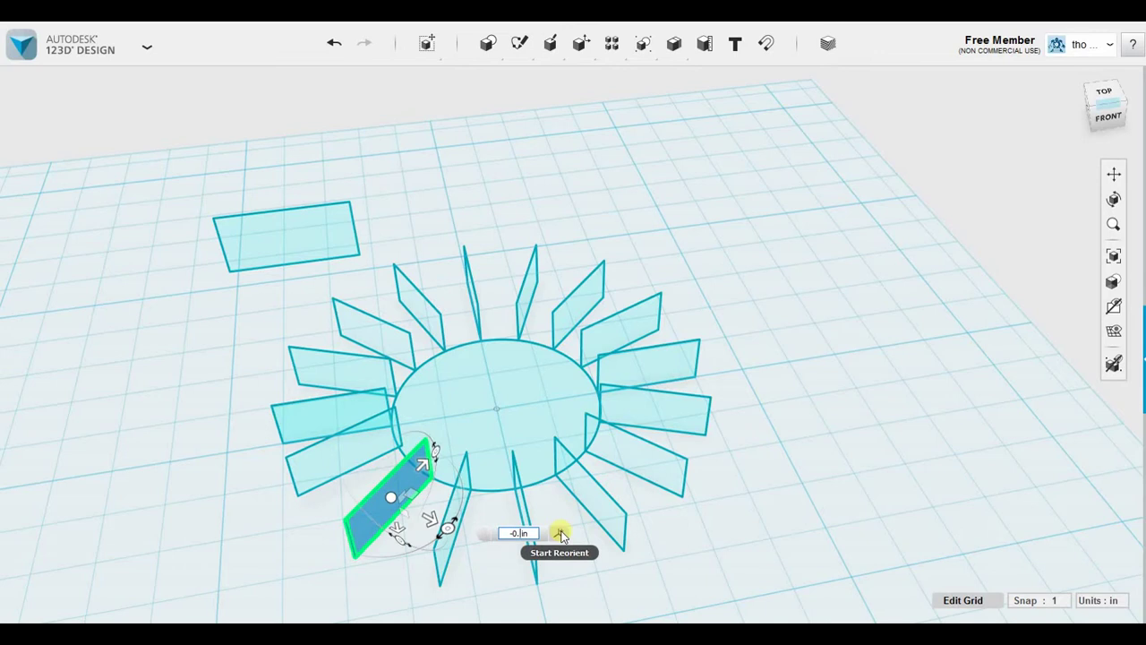
pyautogui.press('Return')
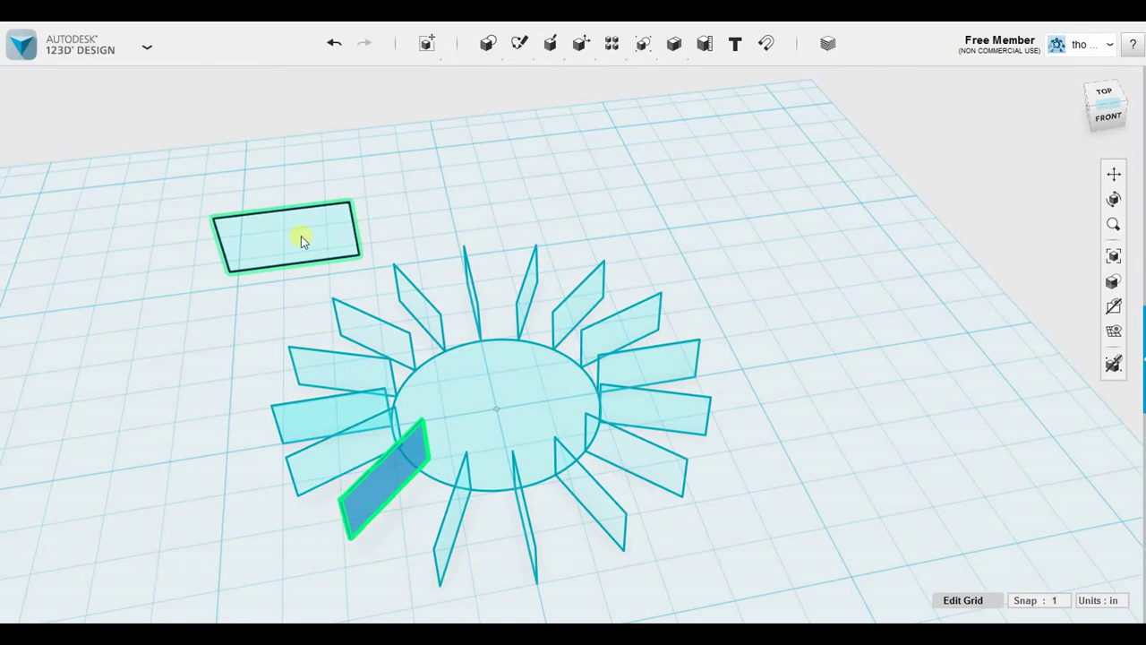
# Step: Delete the flat array of rectangle profiles together with its circle and the spare rectangle
pyautogui.scroll(-3, 301, 235)
pyautogui.moveTo(627, 391); pyautogui.dragTo(642, 419, button='right')
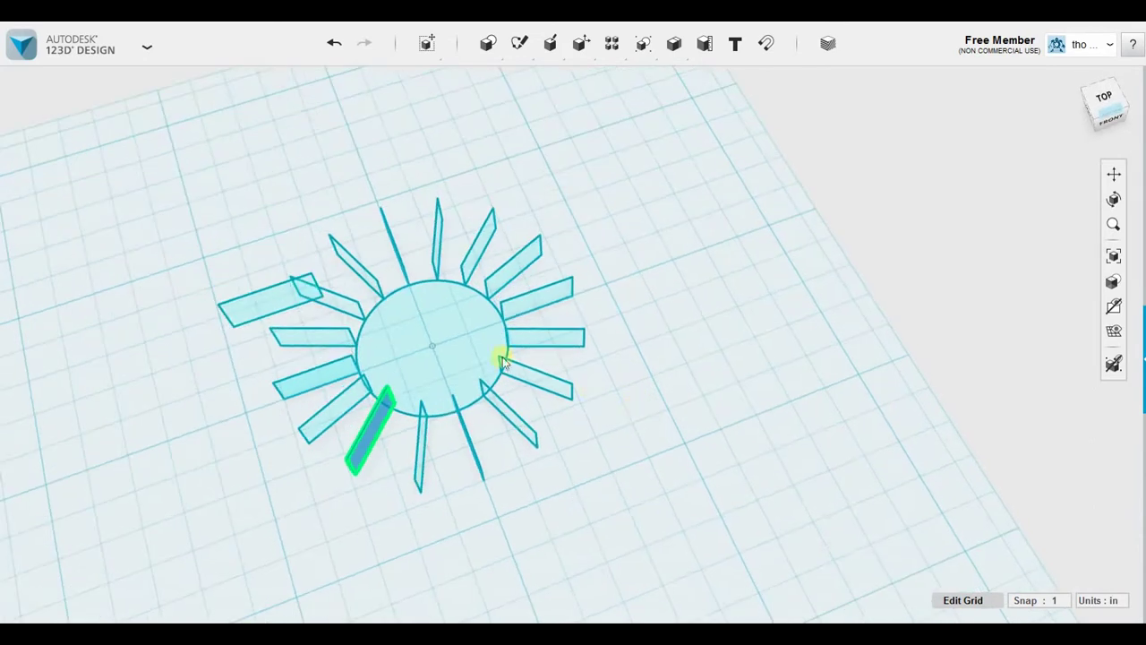
pyautogui.moveTo(598, 481); pyautogui.dragTo(638, 524)
pyautogui.click(636, 555)
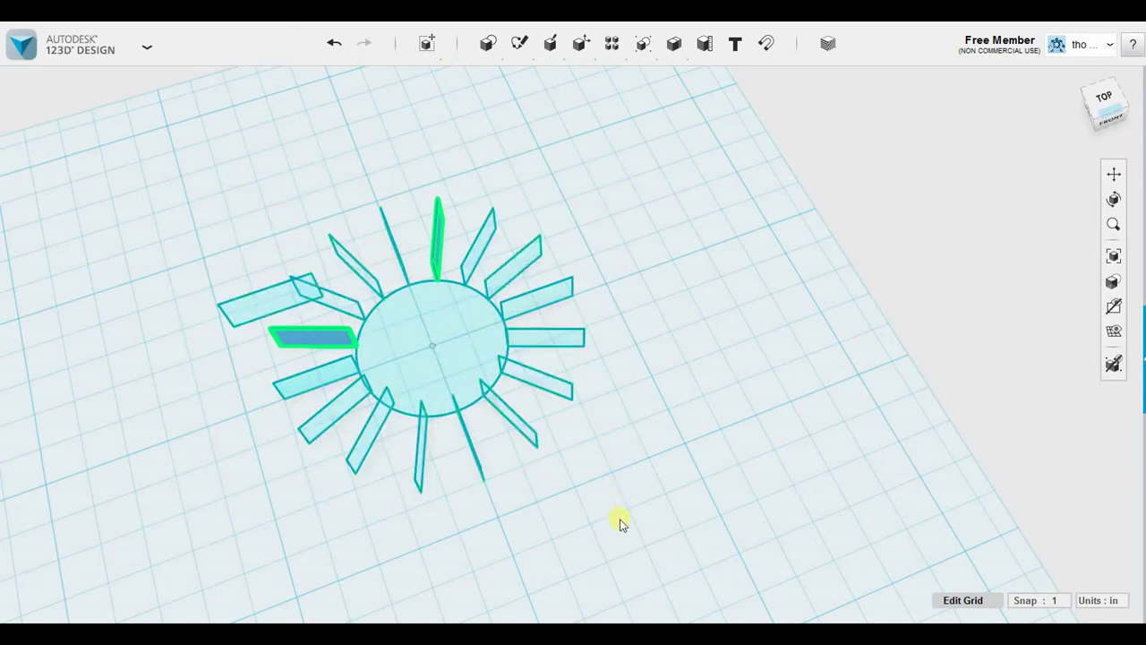
pyautogui.press('Delete')
pyautogui.moveTo(619, 522); pyautogui.dragTo(515, 351, button='middle')
pyautogui.scroll(-2, 654, 439)
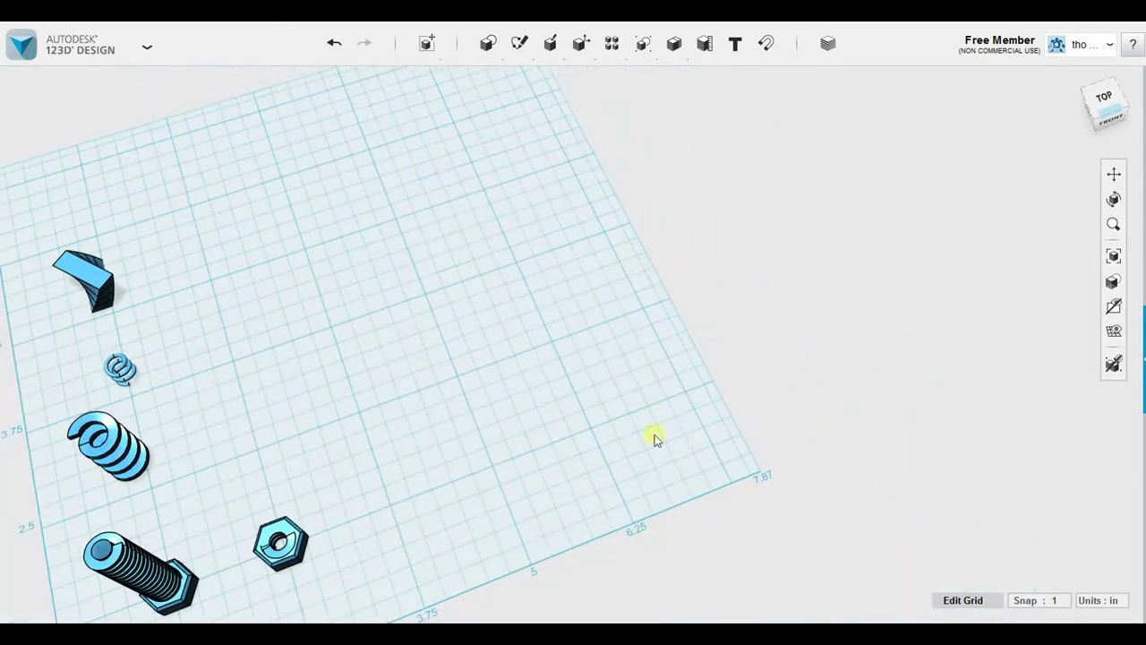
# Step: Show the hidden sketches and look at the rising ring of rectangle profiles from the front and from above
pyautogui.moveTo(1114, 305)
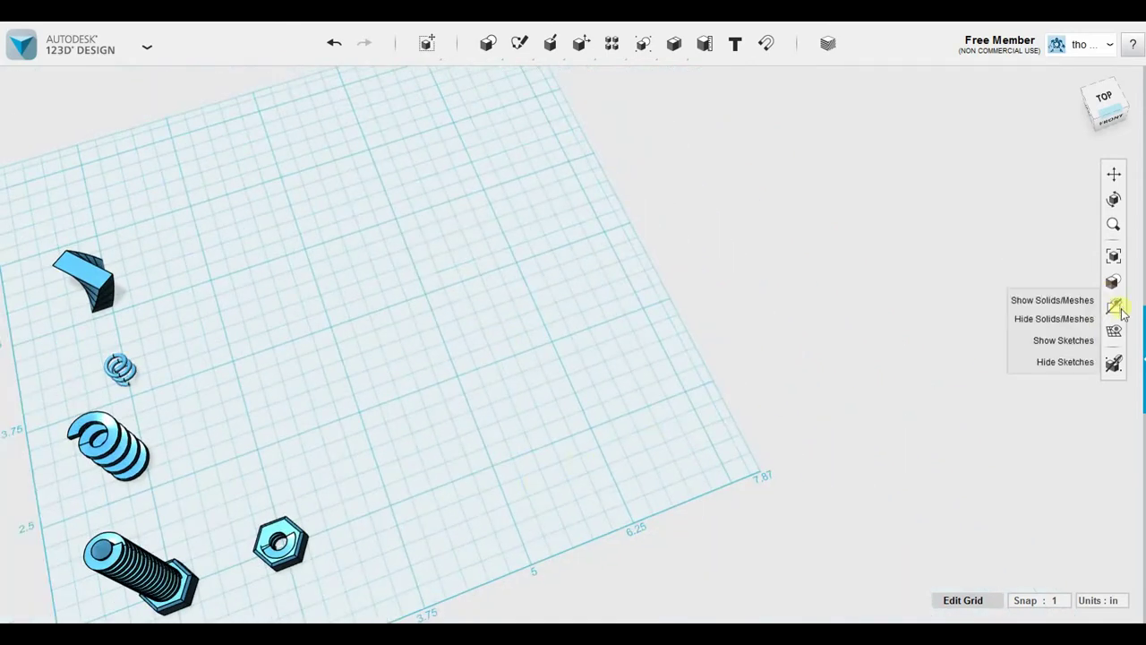
pyautogui.click(1065, 340)
pyautogui.moveTo(590, 535); pyautogui.dragTo(600, 470, button='right')
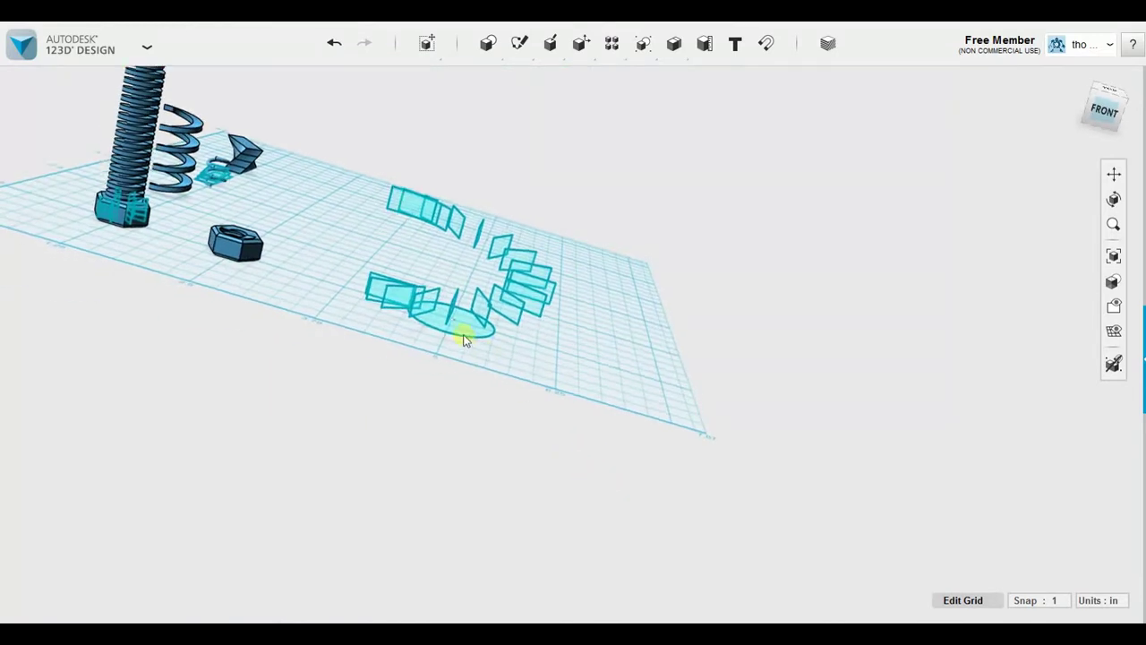
pyautogui.click(1104, 111)
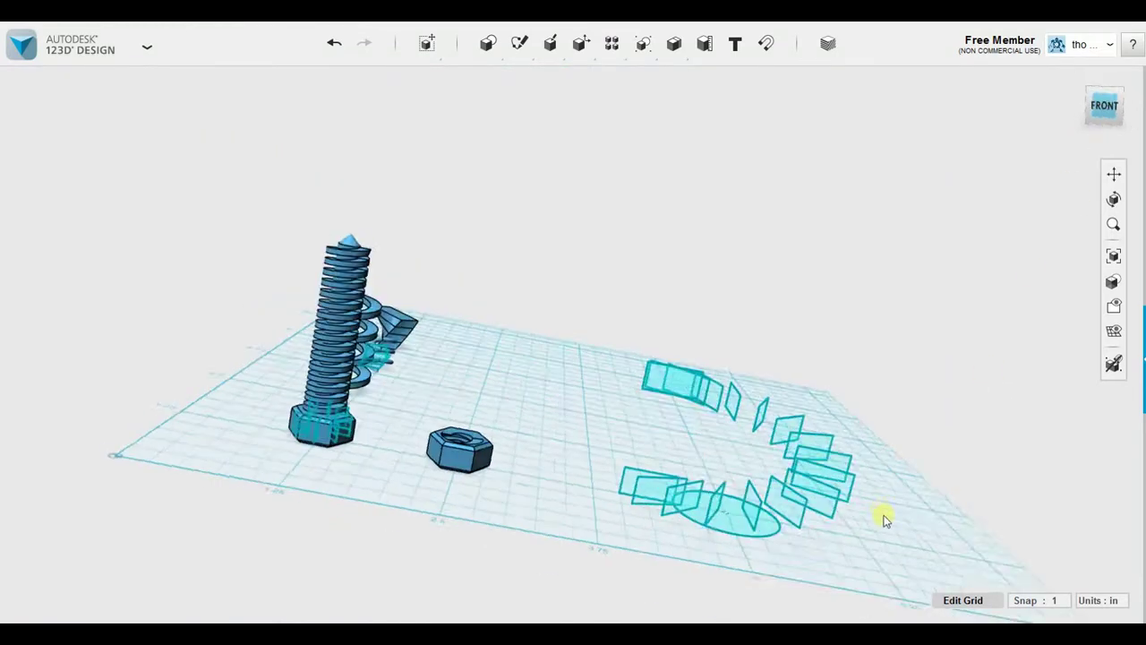
pyautogui.moveTo(910, 435)
pyautogui.mouseDown(button='right')
pyautogui.moveTo(833, 456)
pyautogui.moveTo(911, 454)
pyautogui.moveTo(879, 460)
pyautogui.mouseUp(button='right')
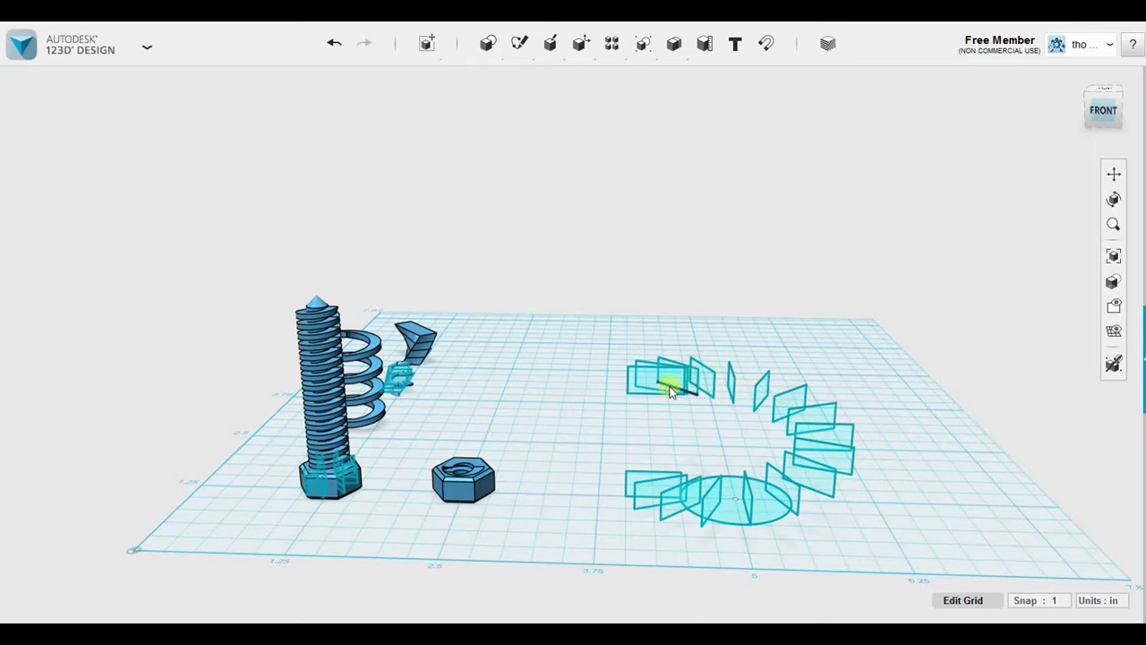
pyautogui.moveTo(554, 435); pyautogui.dragTo(573, 471, button='right')
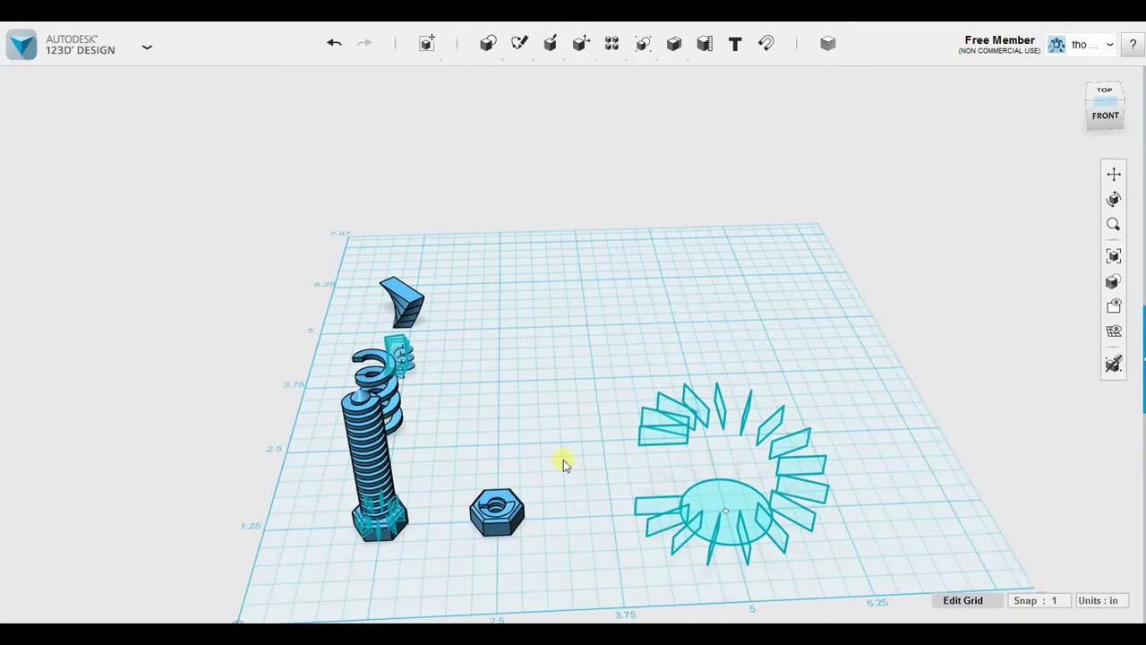
# Step: Select the rising rectangle profiles one by one in order, starting with the lowest and working around the circle, resolving the ambiguous pick as Profile
pyautogui.click(654, 511)
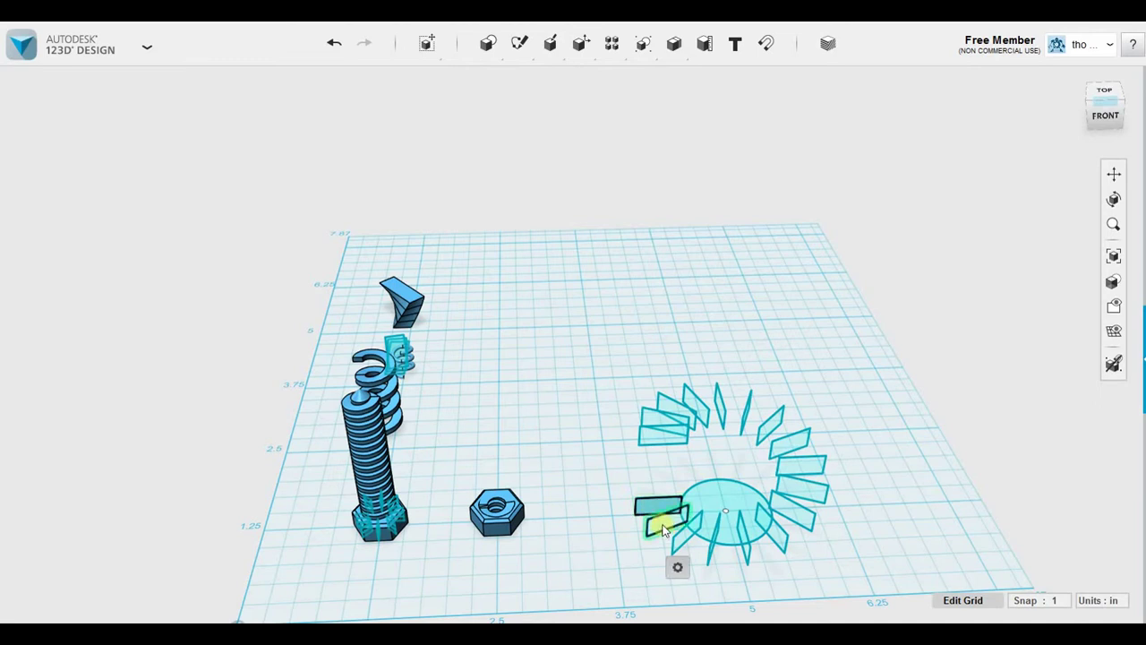
pyautogui.keyDown('shift'); pyautogui.click(685, 539); pyautogui.keyUp('shift')
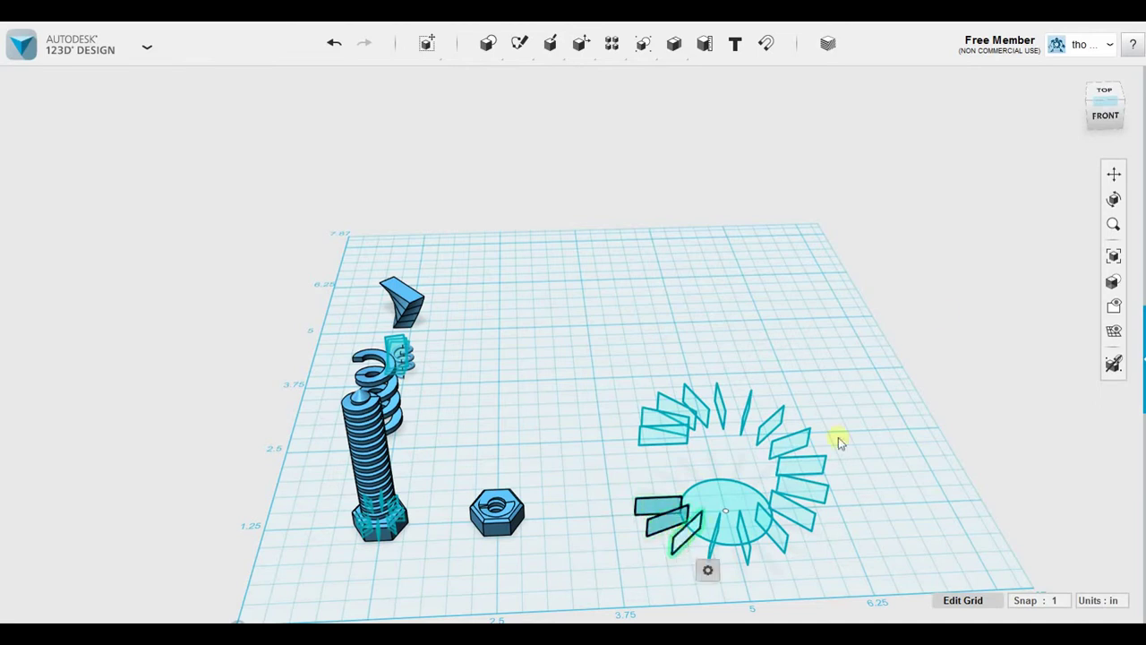
pyautogui.moveTo(1094, 108); pyautogui.dragTo(872, 481)
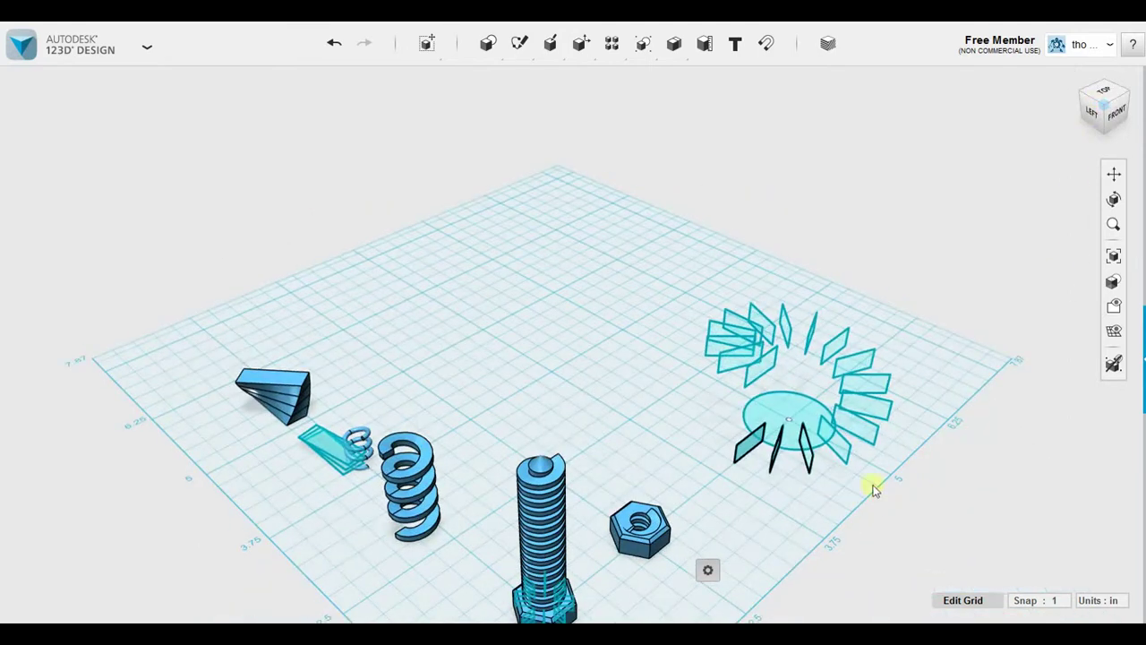
pyautogui.keyDown('shift'); pyautogui.click(843, 447); pyautogui.keyUp('shift')
pyautogui.keyDown('shift'); pyautogui.click(865, 413); pyautogui.keyUp('shift')
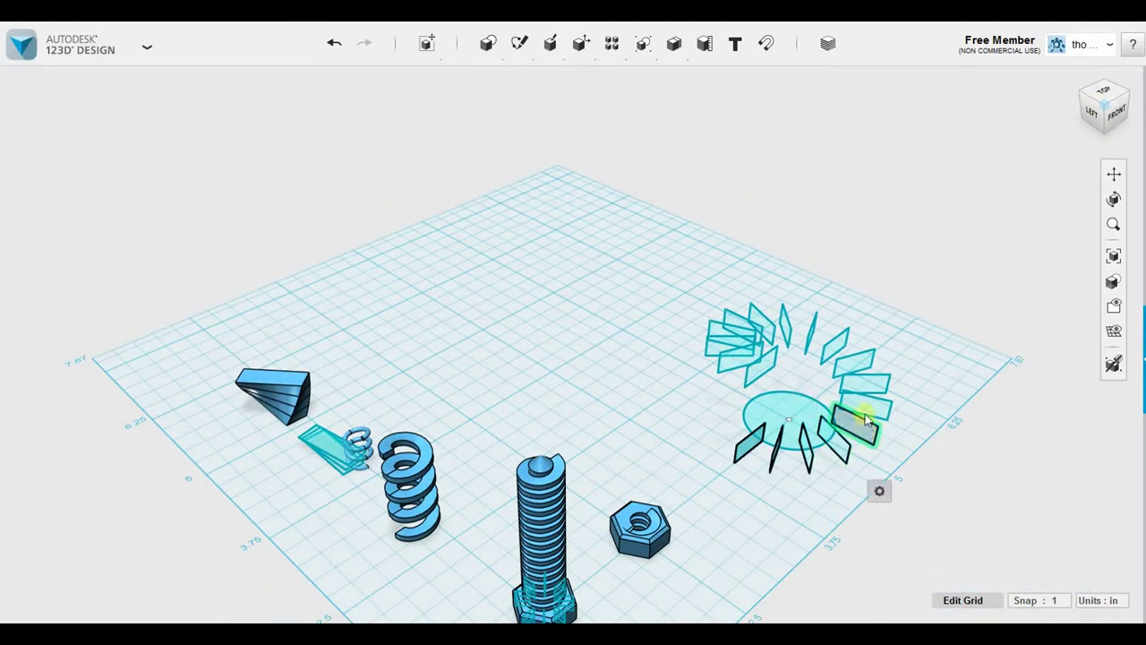
pyautogui.keyDown('shift'); pyautogui.click(867, 404); pyautogui.keyUp('shift')
pyautogui.keyDown('shift'); pyautogui.click(869, 388); pyautogui.keyUp('shift')
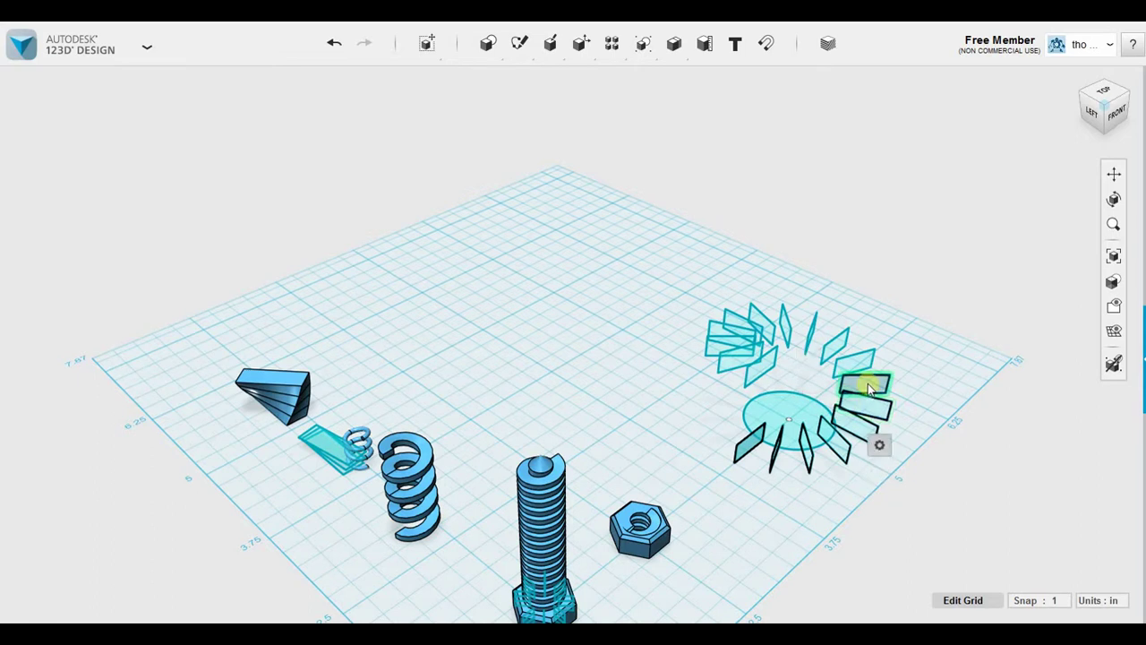
pyautogui.keyDown('shift'); pyautogui.click(857, 362); pyautogui.keyUp('shift')
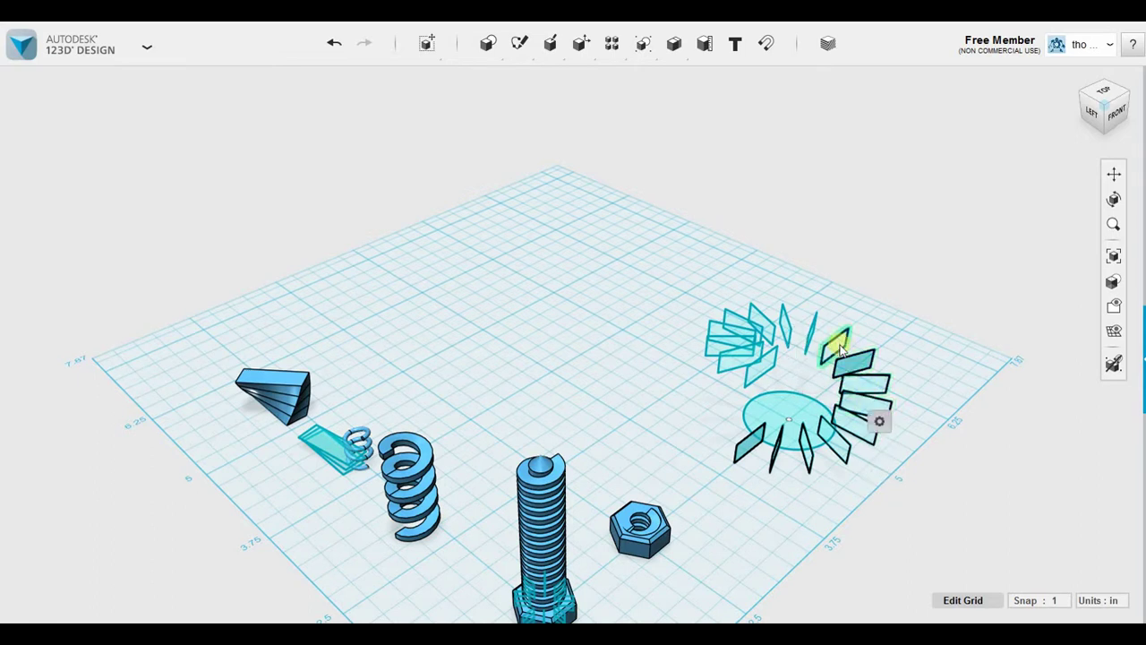
pyautogui.keyDown('shift'); pyautogui.click(840, 350); pyautogui.keyUp('shift')
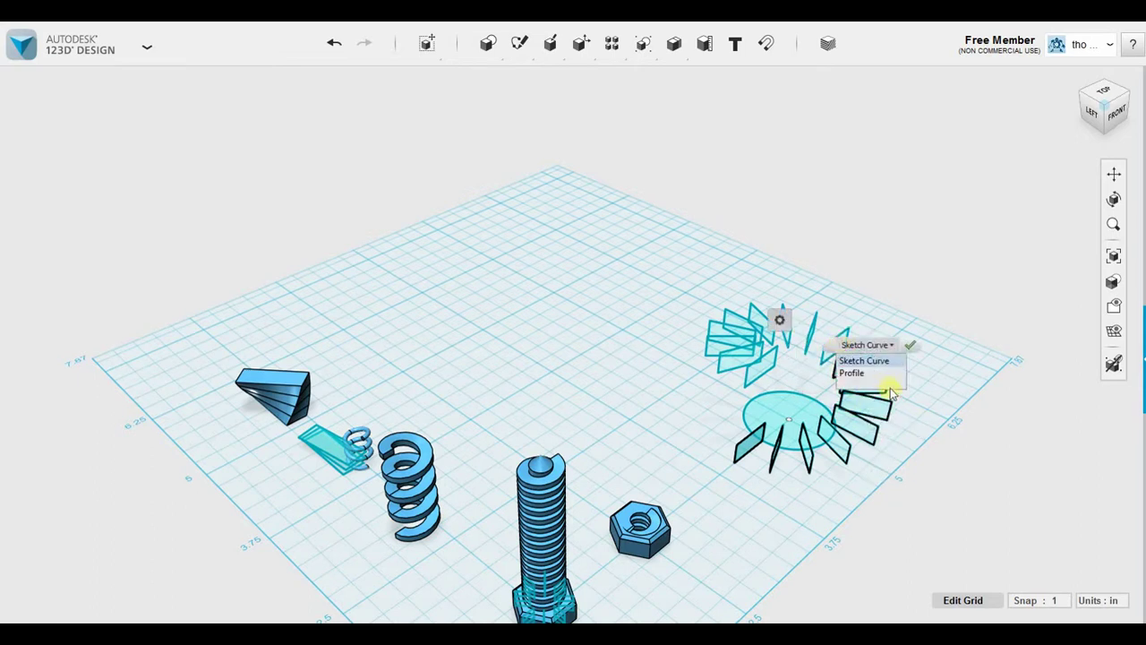
pyautogui.click(873, 373)
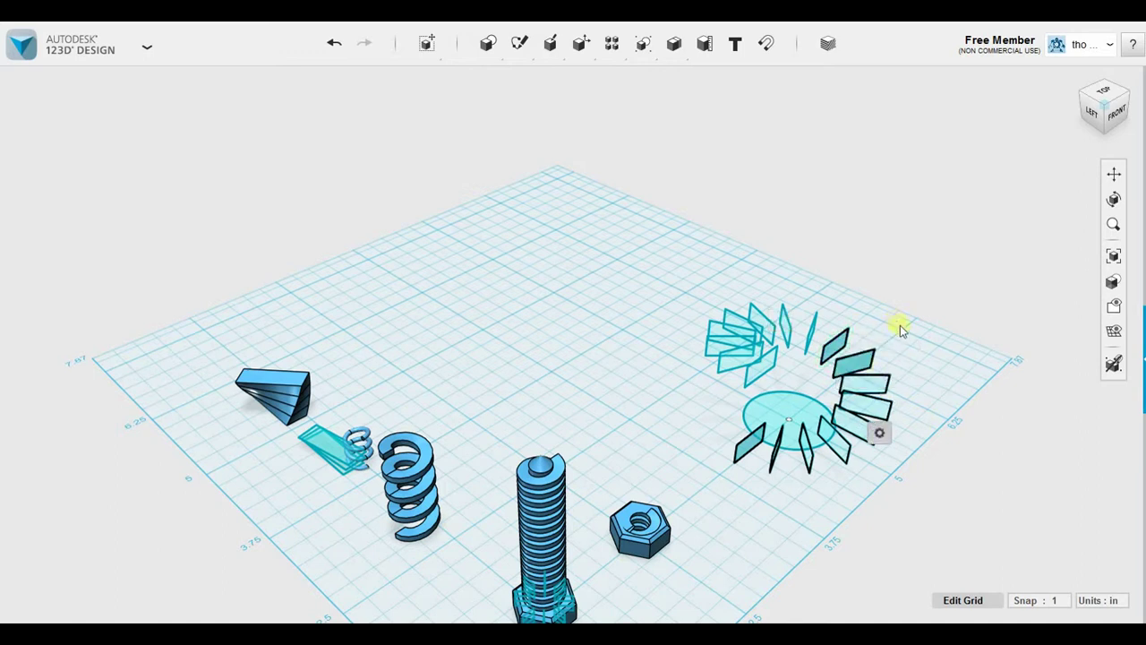
# Step: Add the remaining higher rectangle profiles to the selection in rising order around the circle, ending with the topmost one
pyautogui.moveTo(928, 363); pyautogui.dragTo(852, 398, button='right')
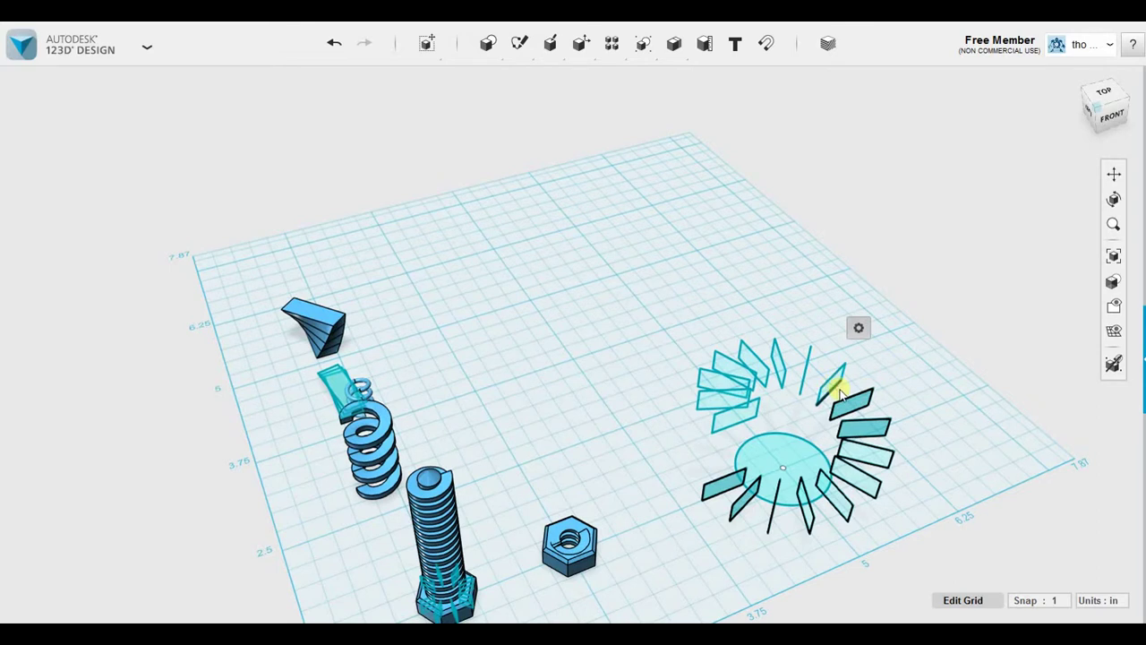
pyautogui.scroll(3, 833, 385)
pyautogui.moveTo(859, 347); pyautogui.dragTo(816, 426, button='right')
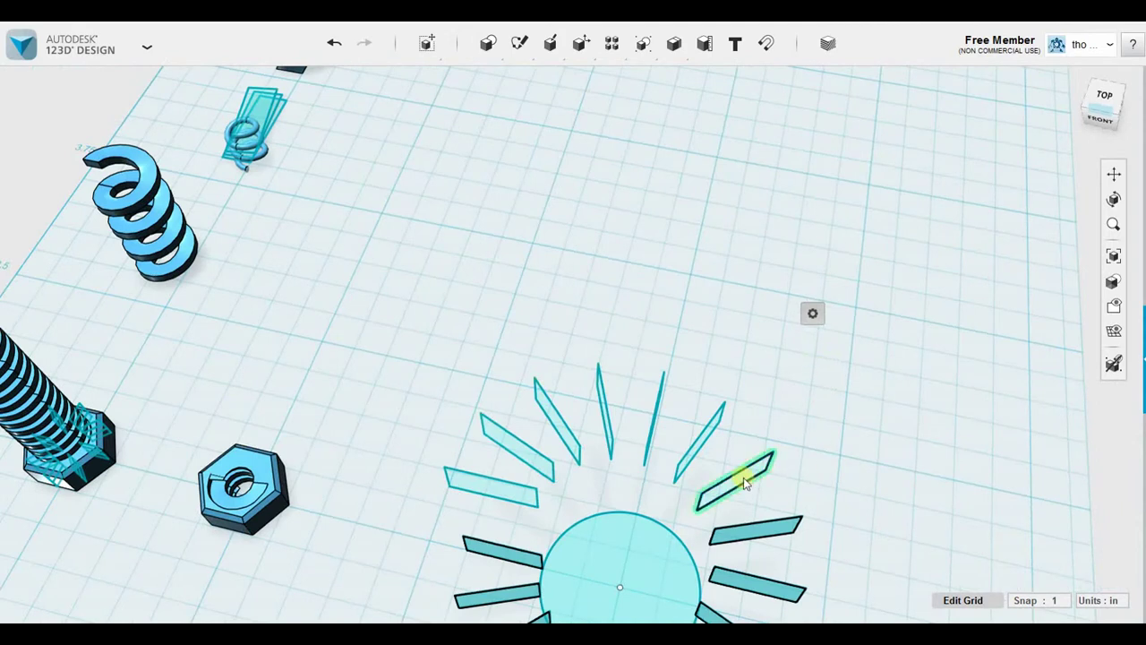
pyautogui.keyDown('shift'); pyautogui.click(743, 477); pyautogui.keyUp('shift')
pyautogui.moveTo(619, 383); pyautogui.dragTo(610, 343, button='right')
pyautogui.keyDown('shift'); pyautogui.click(698, 403); pyautogui.keyUp('shift')
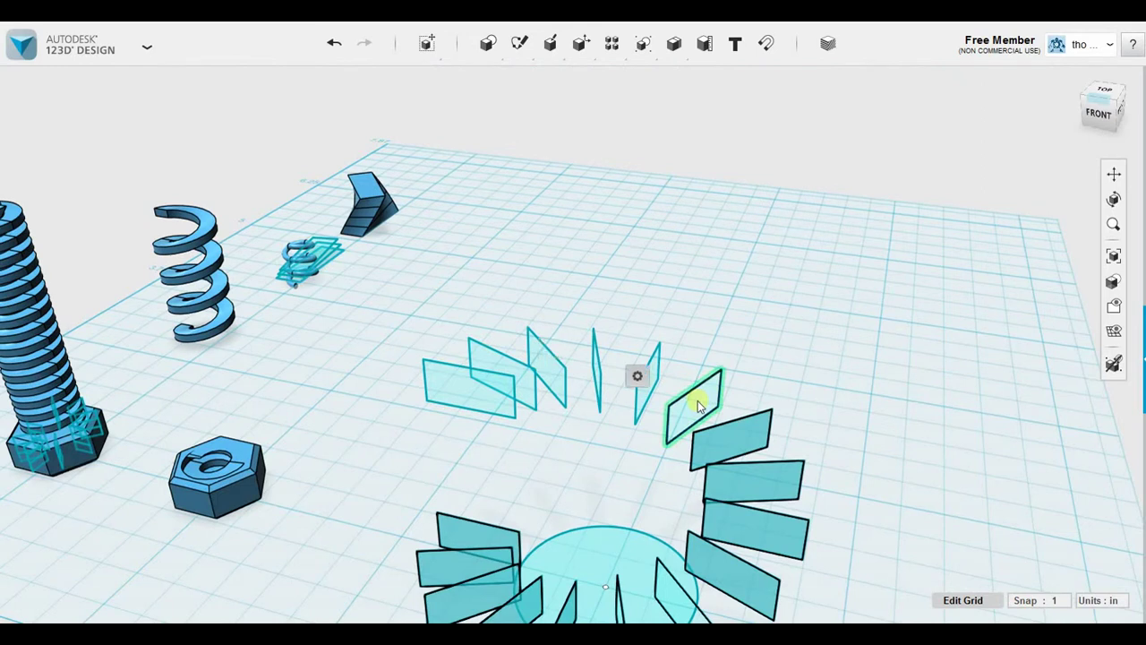
pyautogui.keyDown('shift'); pyautogui.click(649, 383); pyautogui.keyUp('shift')
pyautogui.moveTo(690, 363); pyautogui.dragTo(667, 383, button='right')
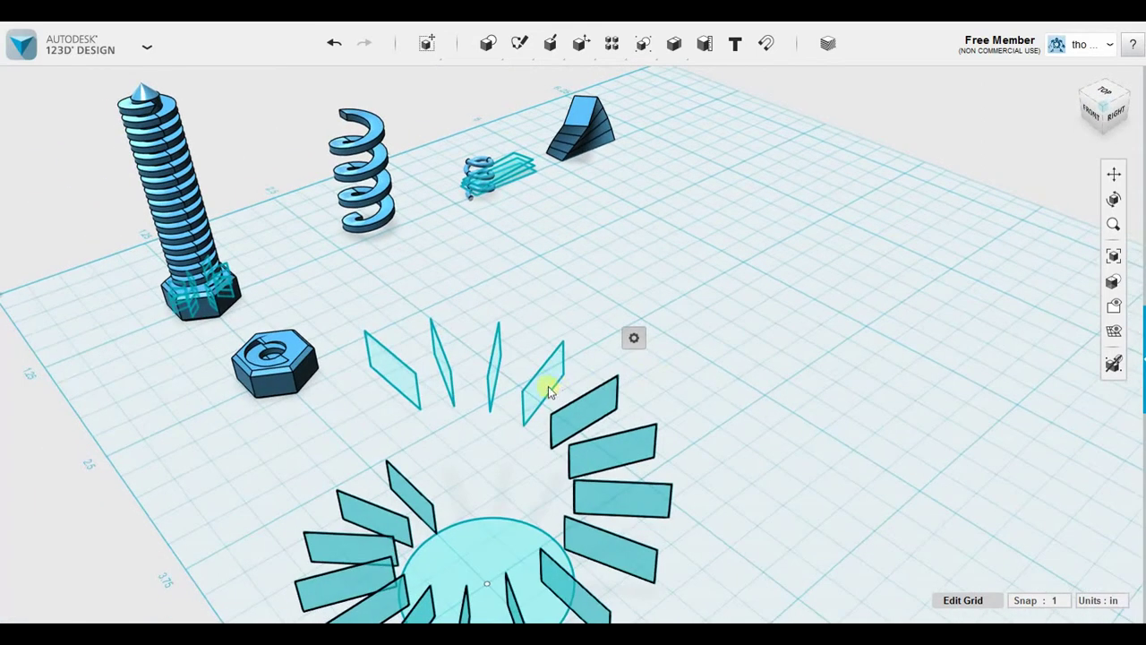
pyautogui.keyDown('shift'); pyautogui.click(571, 340); pyautogui.keyUp('shift')
pyautogui.moveTo(577, 343); pyautogui.dragTo(483, 334, button='right')
pyautogui.keyDown('shift'); pyautogui.click(464, 297); pyautogui.keyUp('shift')
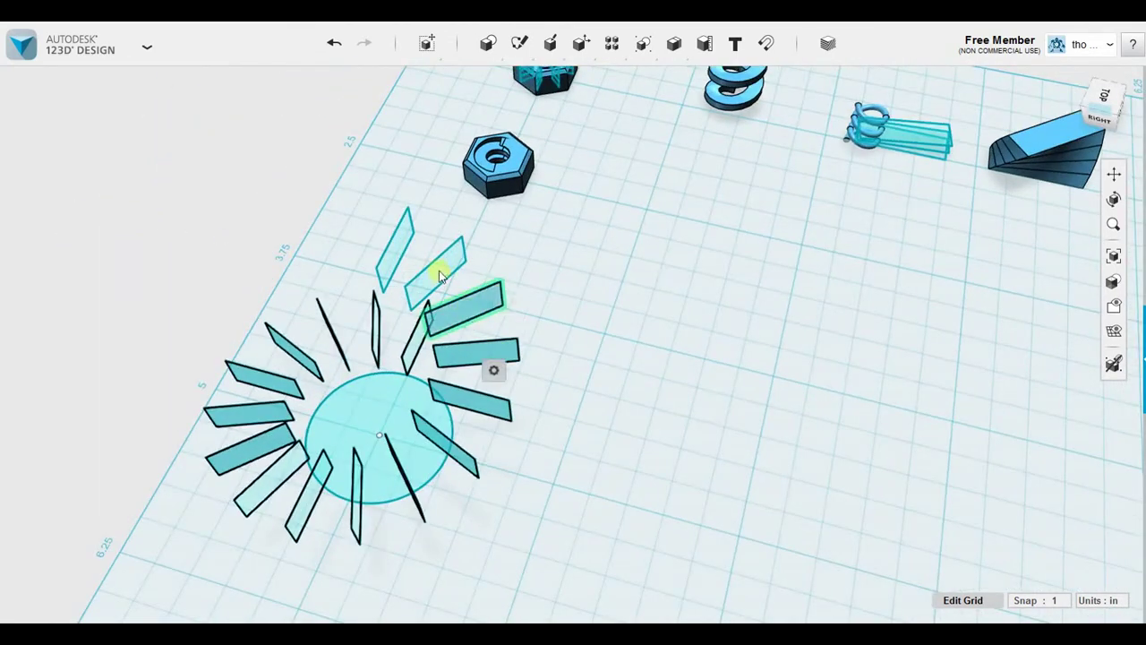
pyautogui.keyDown('shift'); pyautogui.click(440, 266); pyautogui.keyUp('shift')
pyautogui.keyDown('shift'); pyautogui.click(401, 250); pyautogui.keyUp('shift')
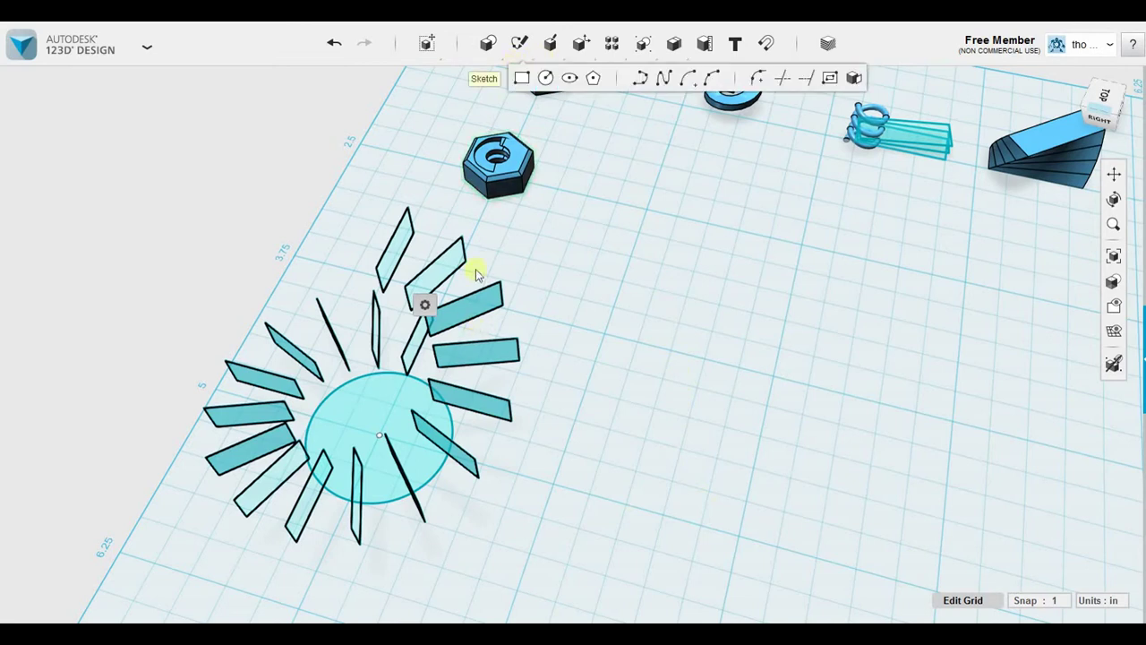
# Step: Loft all the selected rectangle profiles into one solid spiral turn
pyautogui.moveTo(553, 43)
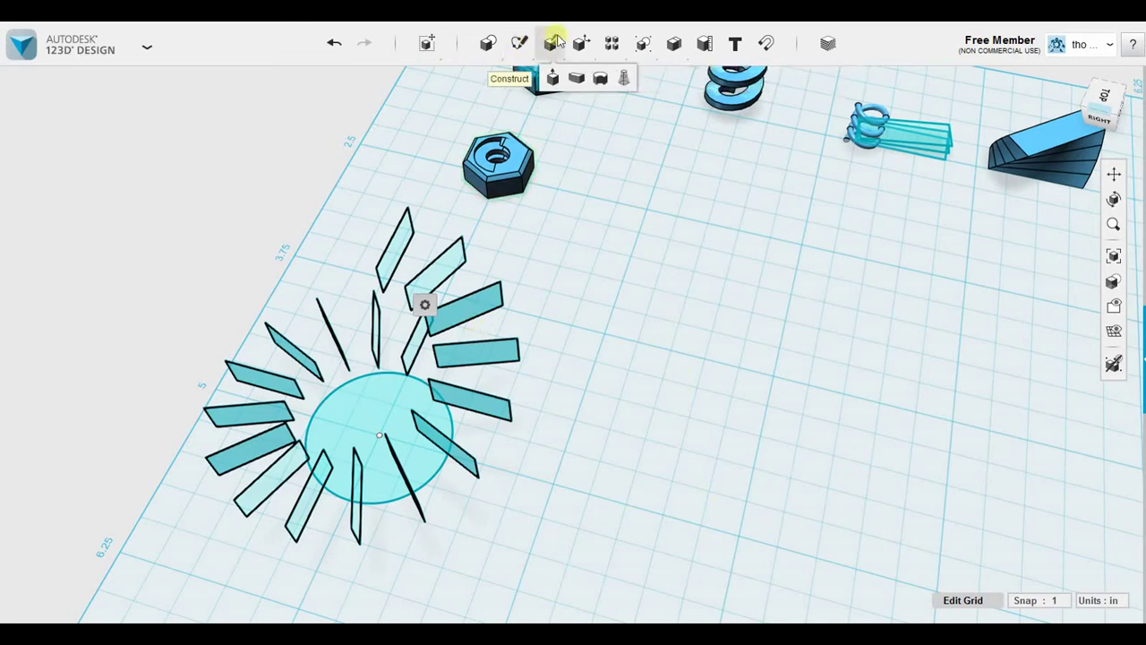
pyautogui.click(627, 80)
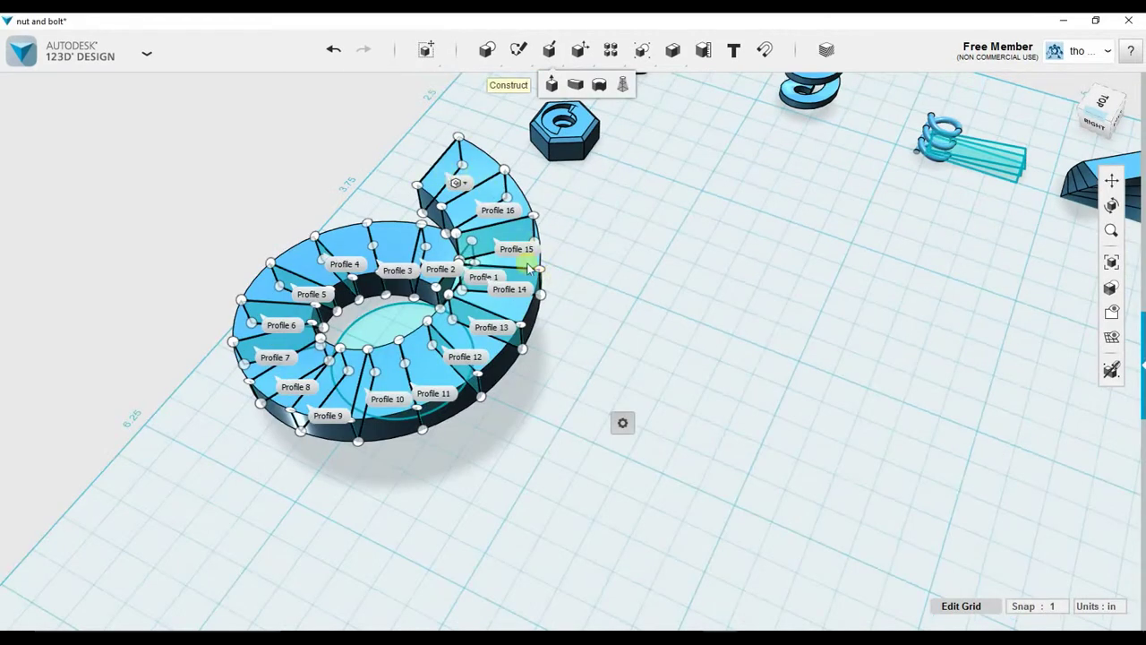
pyautogui.click(563, 332)
# Step: Hide the sketches and examine the lofted spiral turn from several sides, ending at the front
pyautogui.moveTo(610, 383); pyautogui.dragTo(599, 374, button='right')
pyautogui.moveTo(1113, 335)
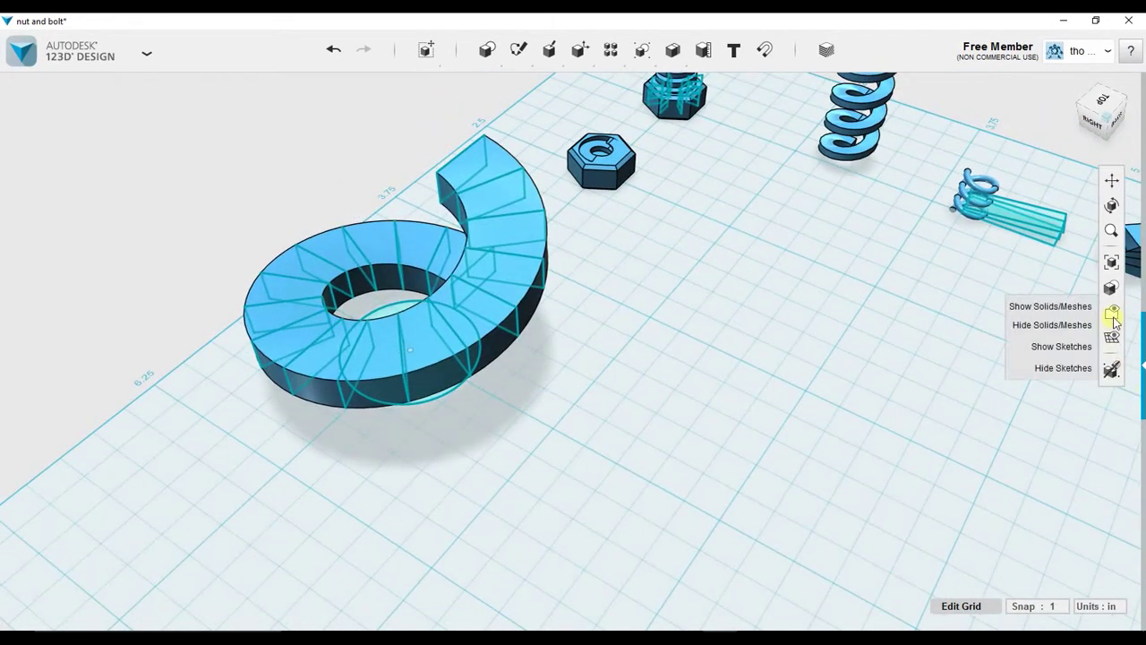
pyautogui.click(1062, 368)
pyautogui.moveTo(618, 447); pyautogui.dragTo(459, 450, button='right')
pyautogui.moveTo(418, 426); pyautogui.dragTo(314, 401, button='right')
pyautogui.moveTo(296, 509); pyautogui.dragTo(322, 516, button='right')
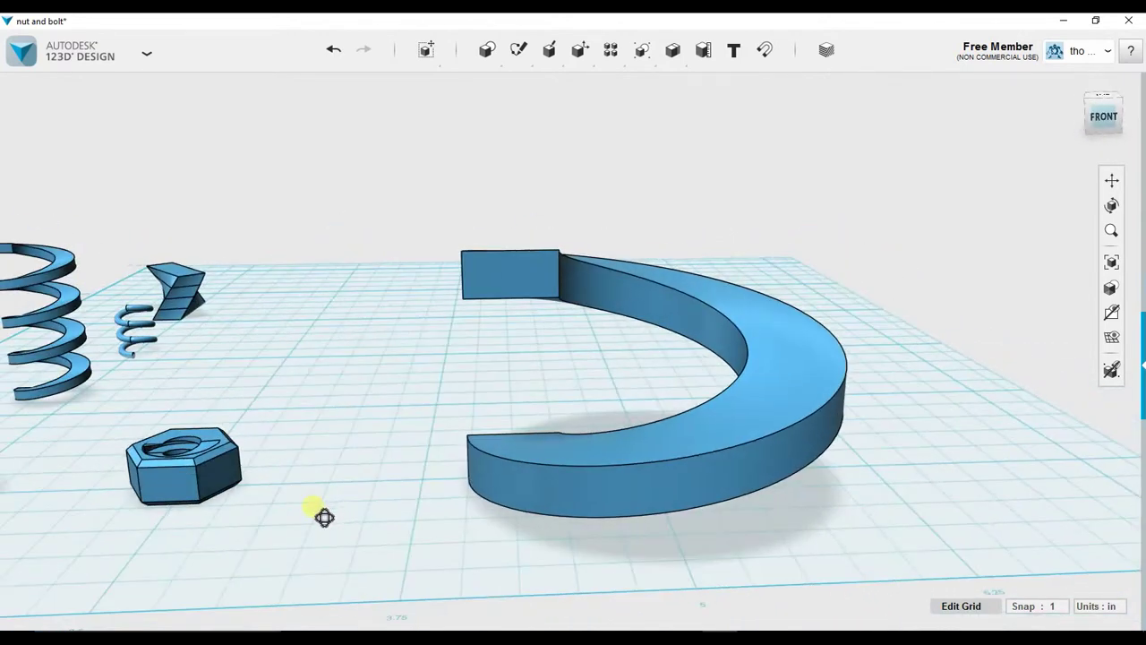
# Step: Make a copy of the spiral turn and raise it 1.00 in so it sits on the end of the original
pyautogui.click(766, 402)
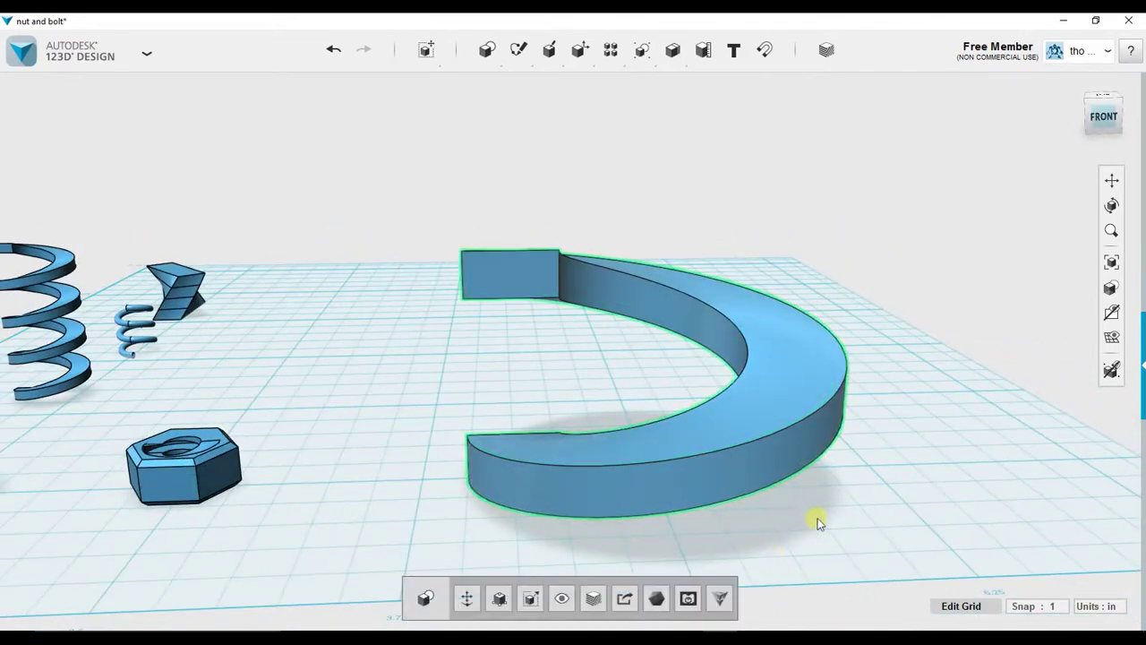
pyautogui.scroll(-3, 818, 524)
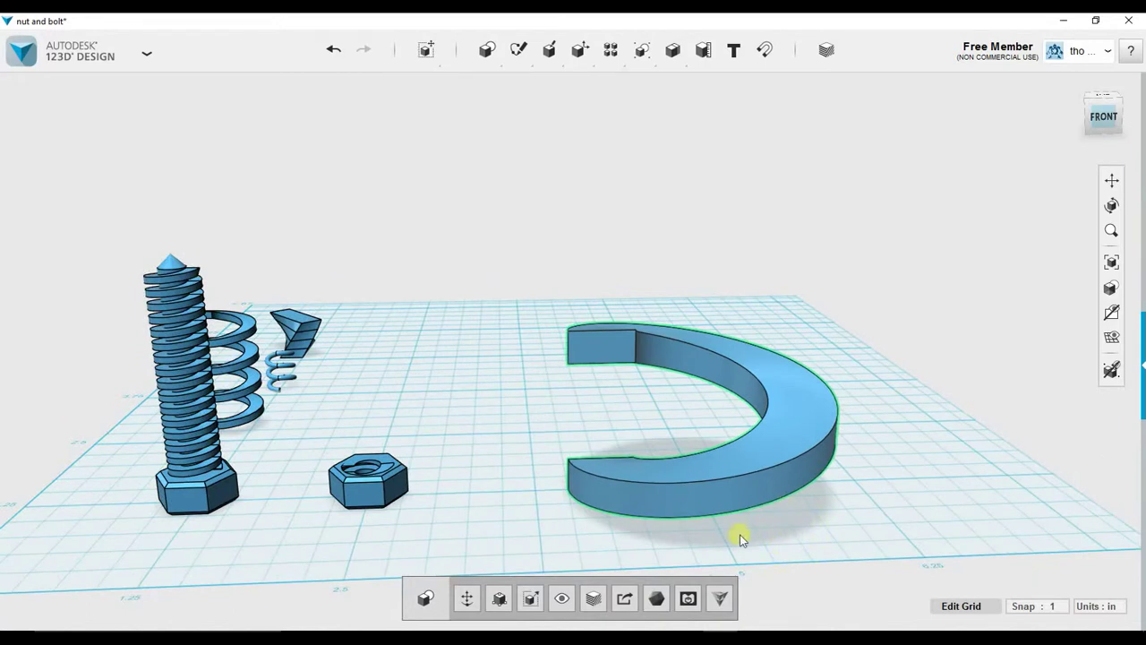
pyautogui.click(719, 483)
pyautogui.moveTo(702, 336); pyautogui.dragTo(706, 228)
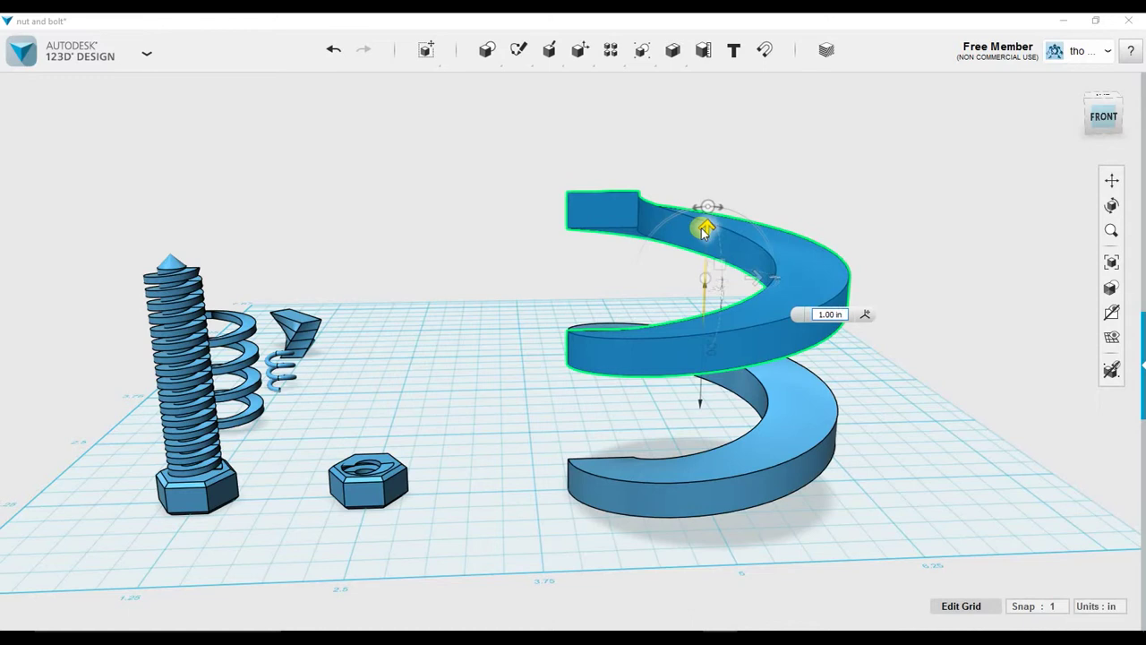
pyautogui.press('Return')
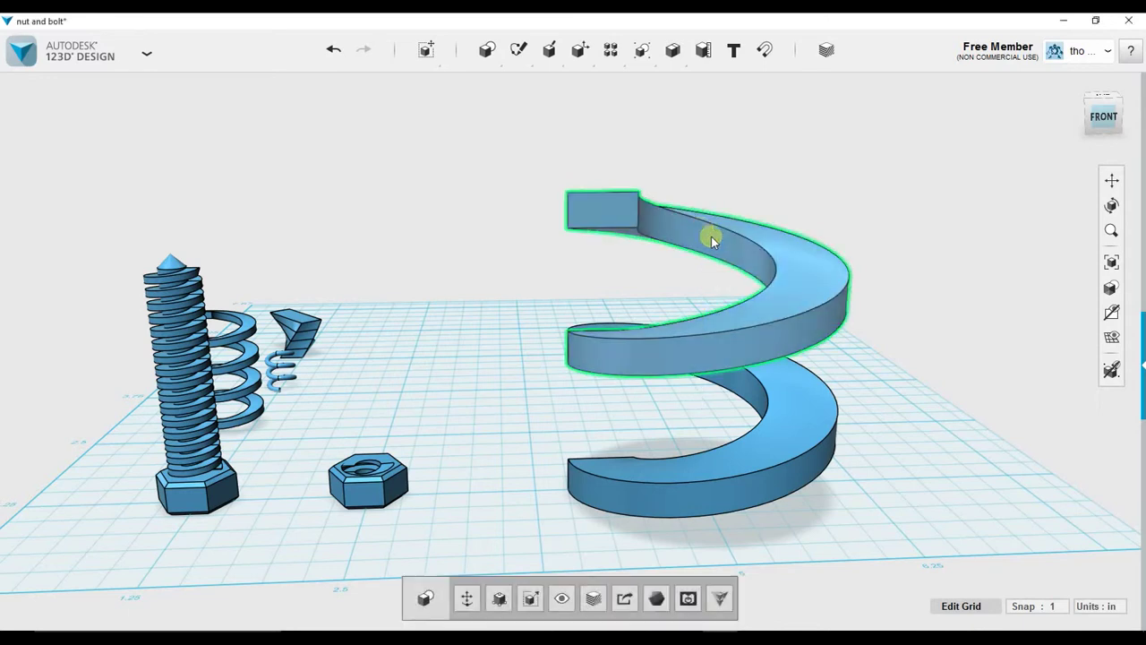
# Step: Make another copy of the spiral turn and move it 1.933, 0.943 and 0.514 in into free space beside the stack
pyautogui.scroll(-2, 942, 405)
pyautogui.scroll(-1, 934, 406)
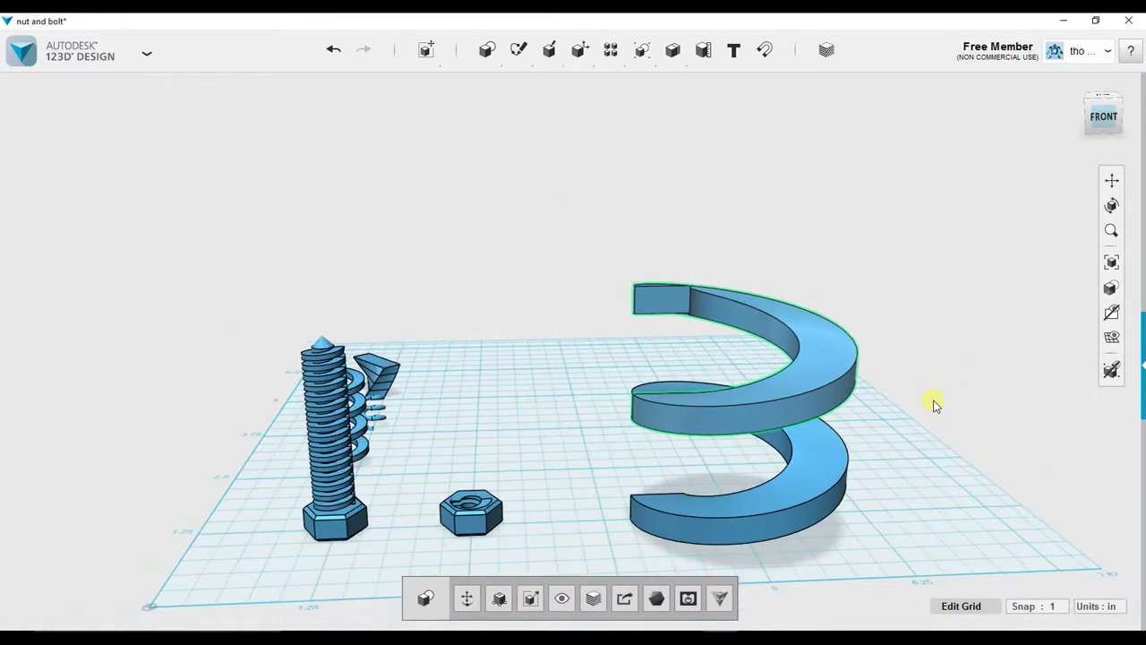
pyautogui.moveTo(946, 505); pyautogui.dragTo(931, 416, button='right')
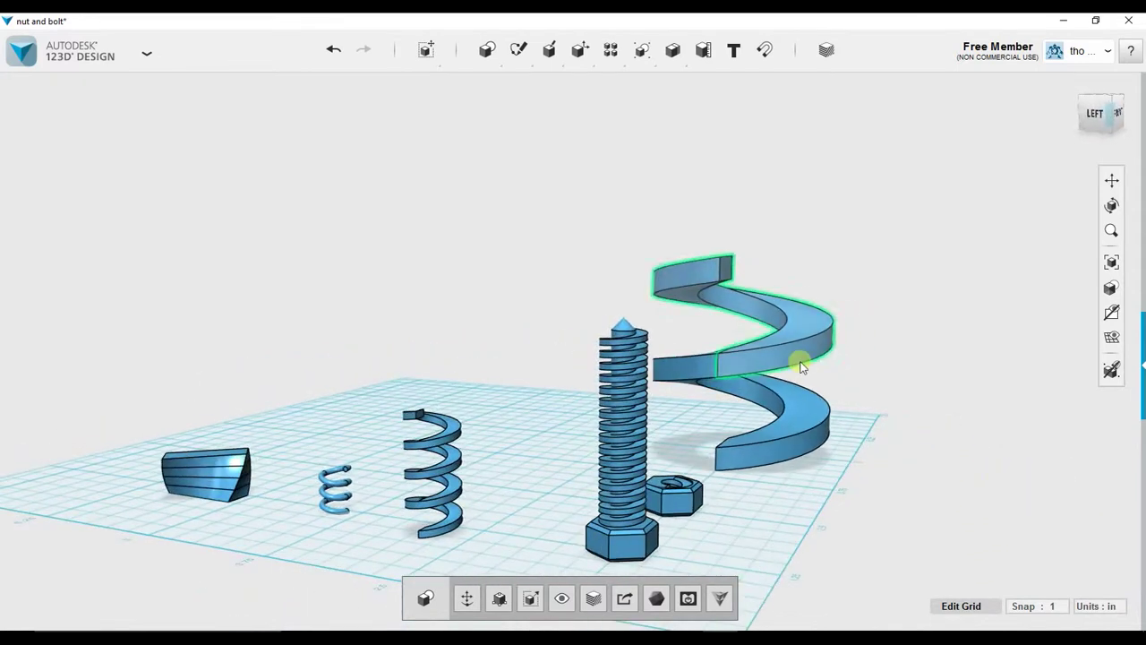
pyautogui.click(803, 339)
pyautogui.hotkey('ctrl', 't')
pyautogui.moveTo(812, 307); pyautogui.dragTo(946, 261)
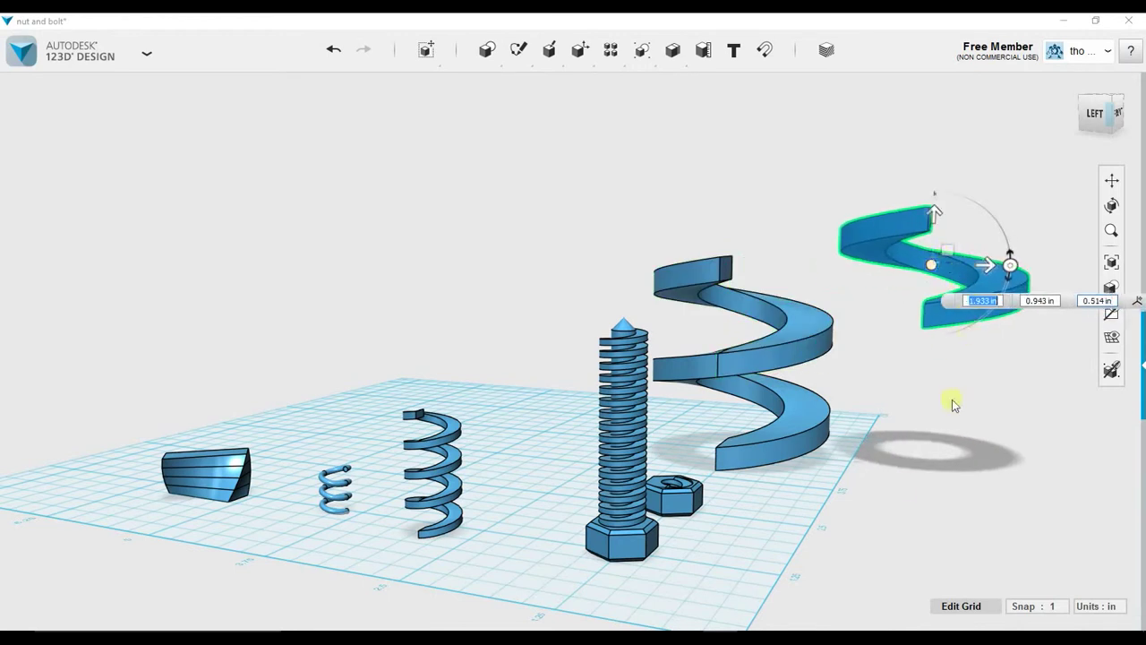
pyautogui.moveTo(905, 478); pyautogui.dragTo(959, 486, button='right')
pyautogui.moveTo(808, 333); pyautogui.dragTo(811, 325, button='right')
pyautogui.scroll(3, 759, 217)
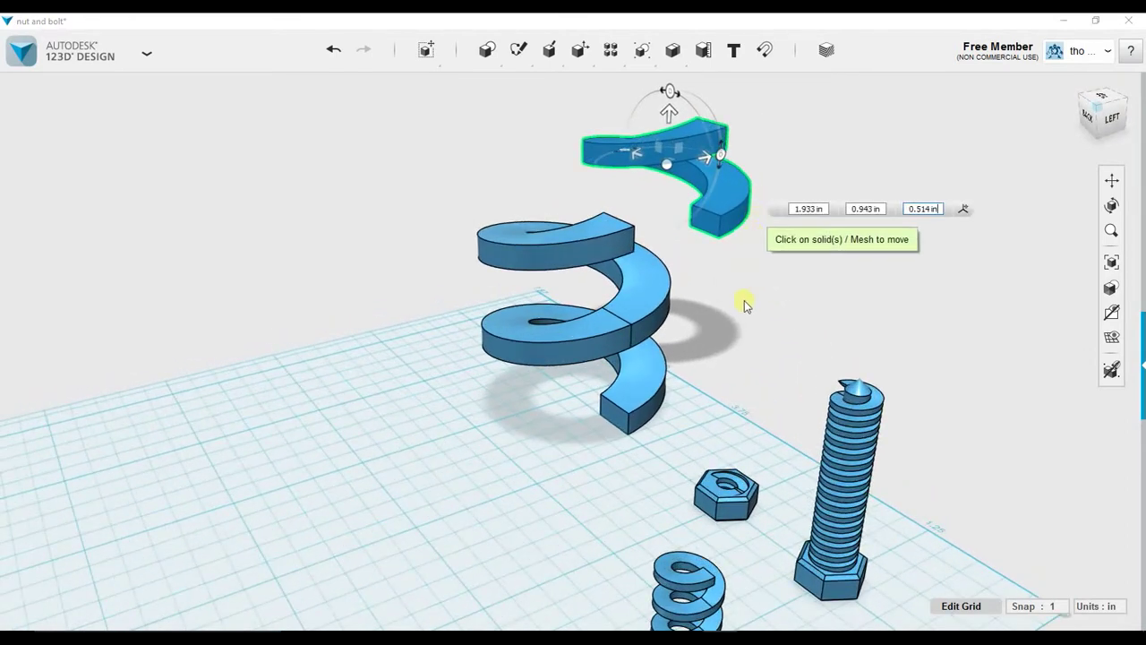
pyautogui.scroll(2, 744, 300)
pyautogui.scroll(2, 757, 346)
pyautogui.click(710, 250)
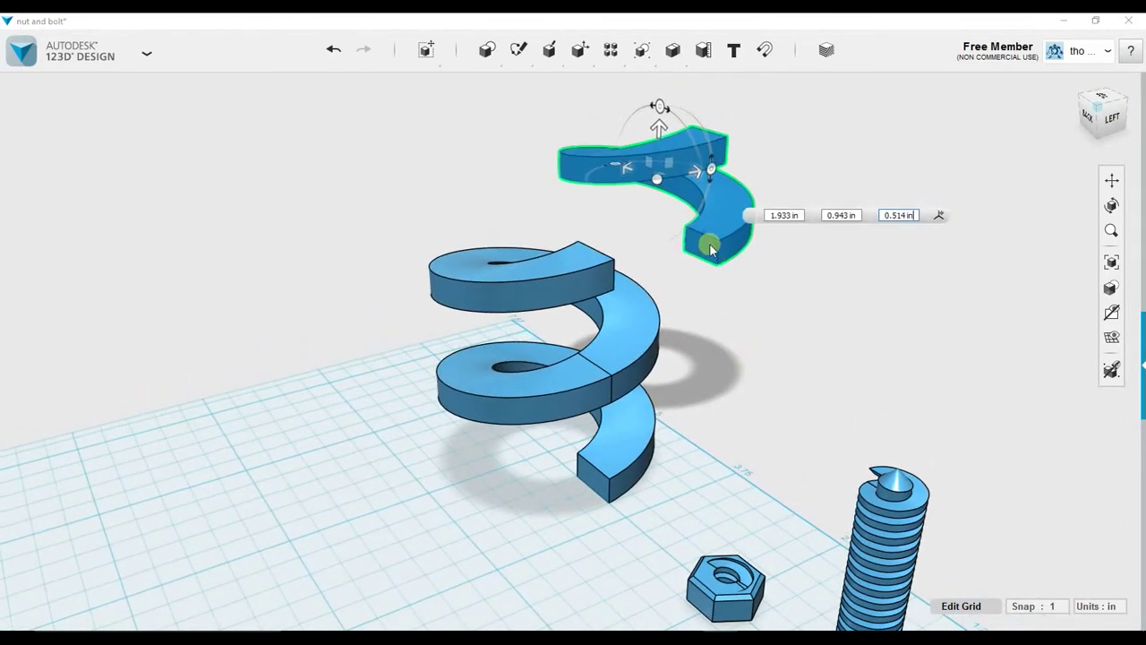
pyautogui.click(855, 154)
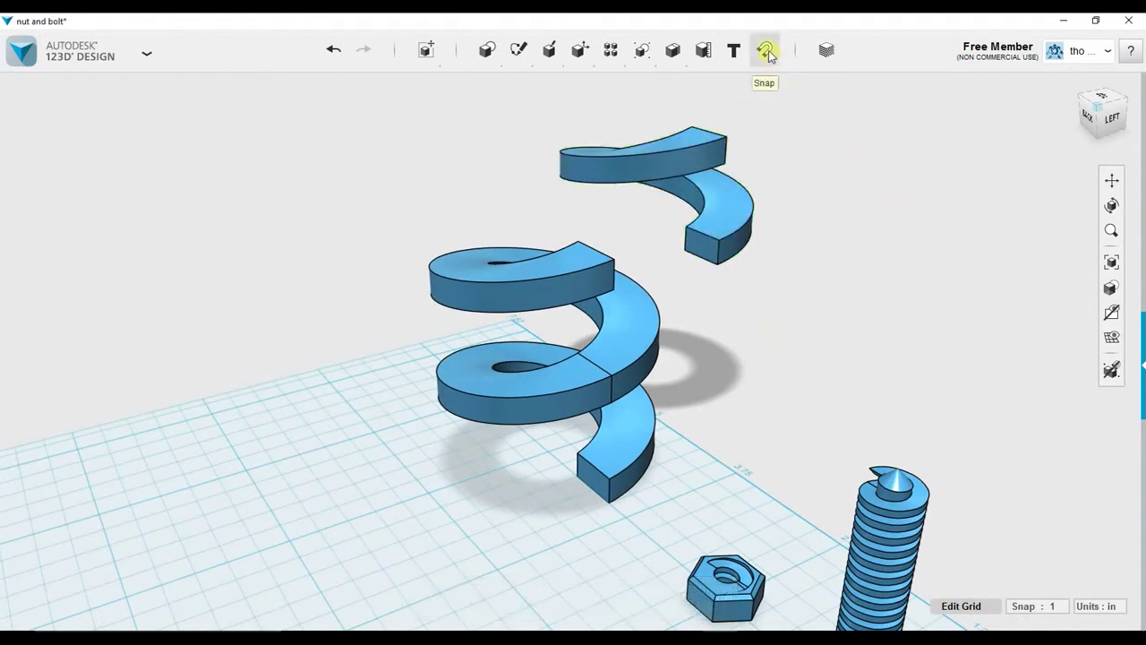
# Step: Snap the lower end face of the loose spiral turn onto the upper end face of the stacked turns
pyautogui.click(706, 248)
pyautogui.moveTo(764, 402); pyautogui.dragTo(632, 388, button='right')
pyautogui.click(685, 389)
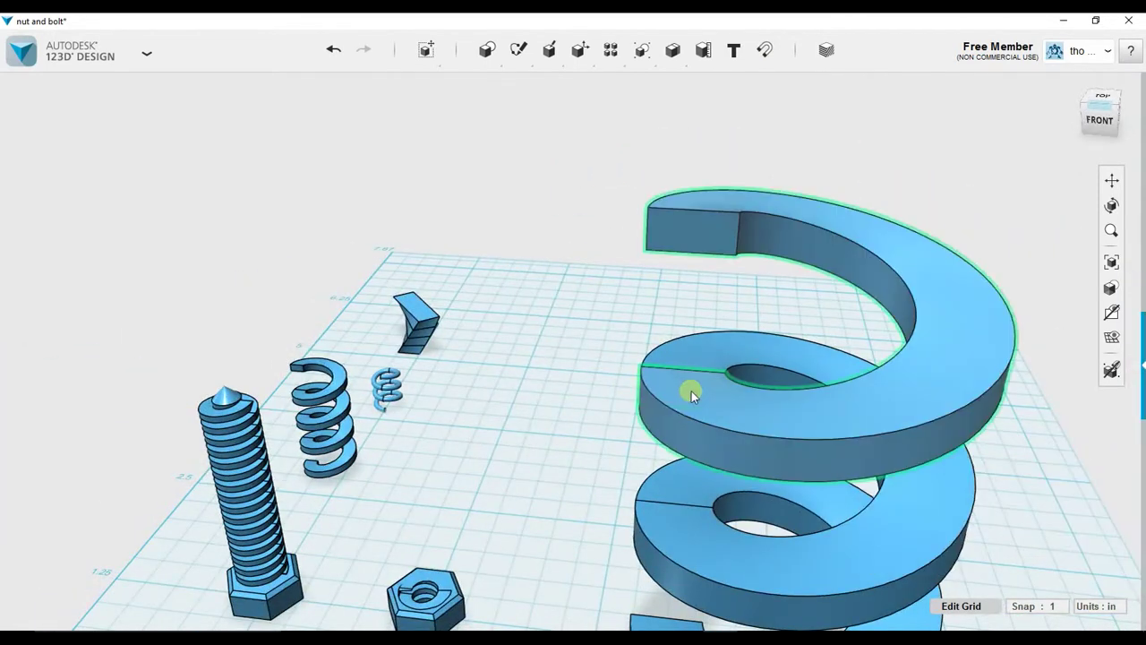
pyautogui.moveTo(451, 424); pyautogui.dragTo(532, 376, button='middle')
pyautogui.scroll(-2, 572, 368)
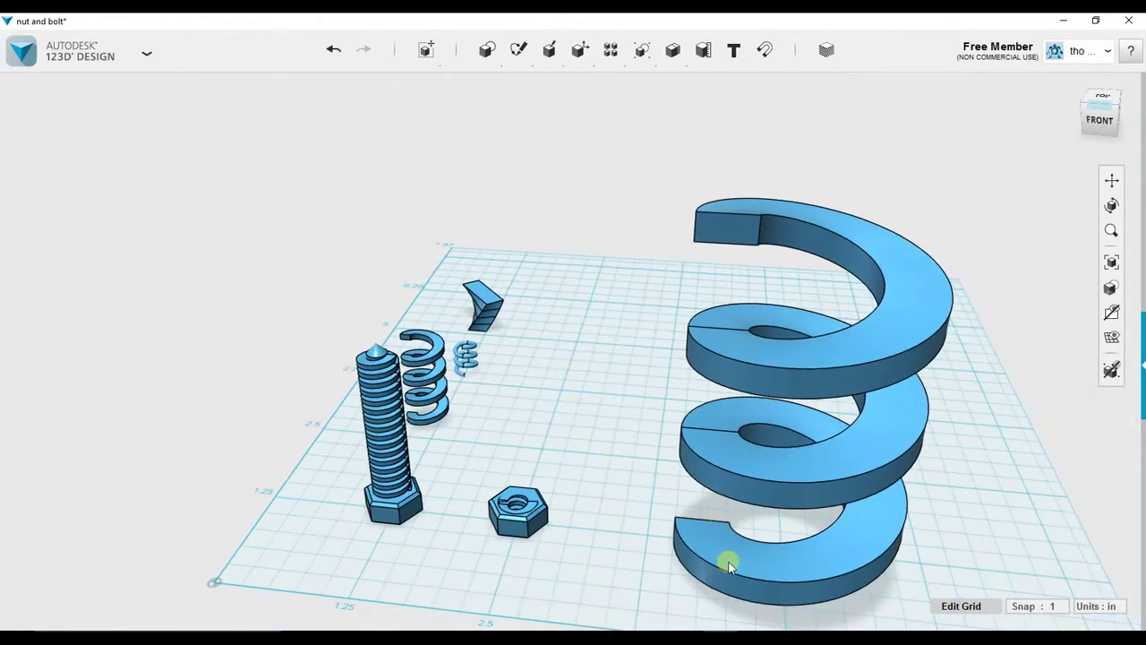
# Step: Merge the three stacked spiral turns into one solid
pyautogui.moveTo(672, 49)
pyautogui.click(674, 83)
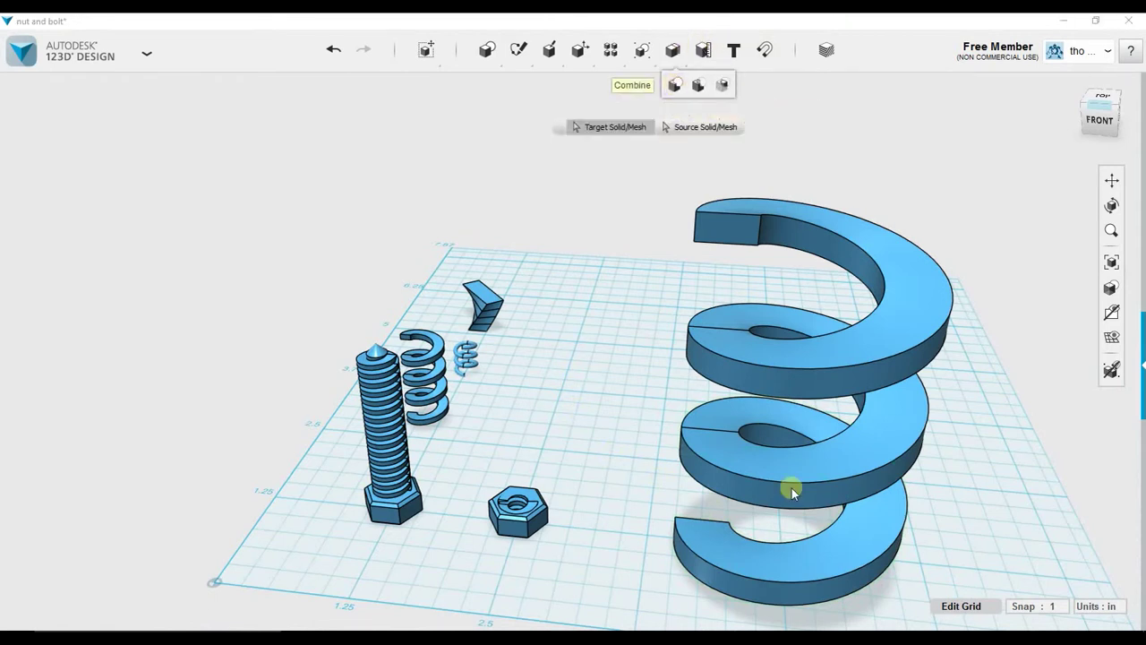
pyautogui.click(834, 538)
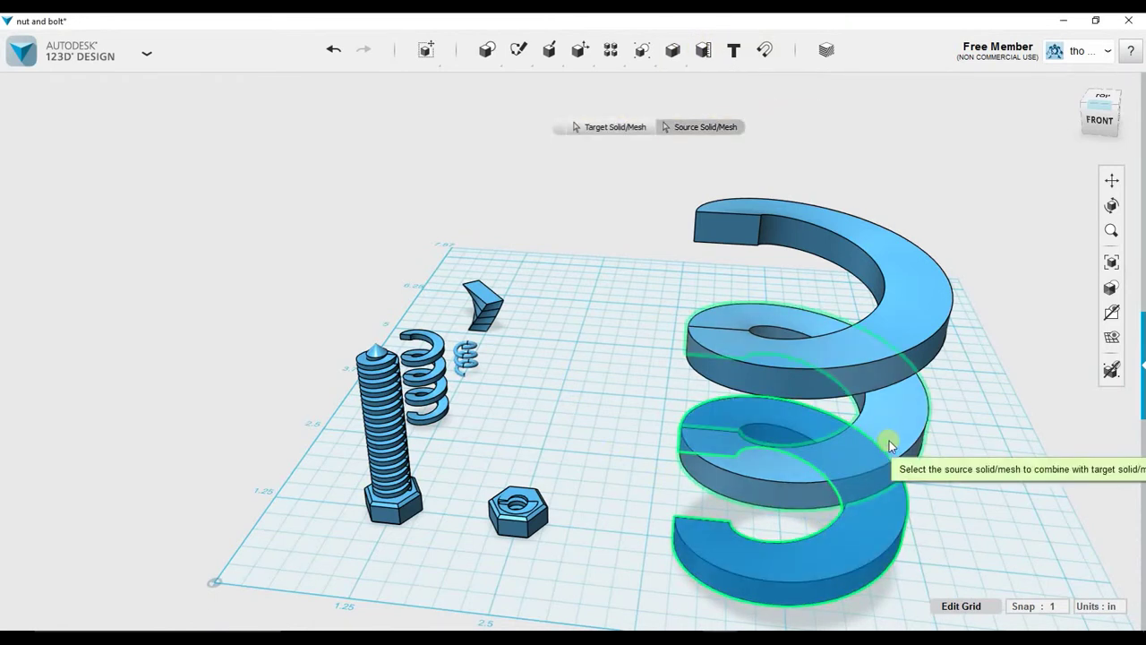
pyautogui.click(900, 317)
pyautogui.moveTo(1002, 503); pyautogui.dragTo(977, 501, button='right')
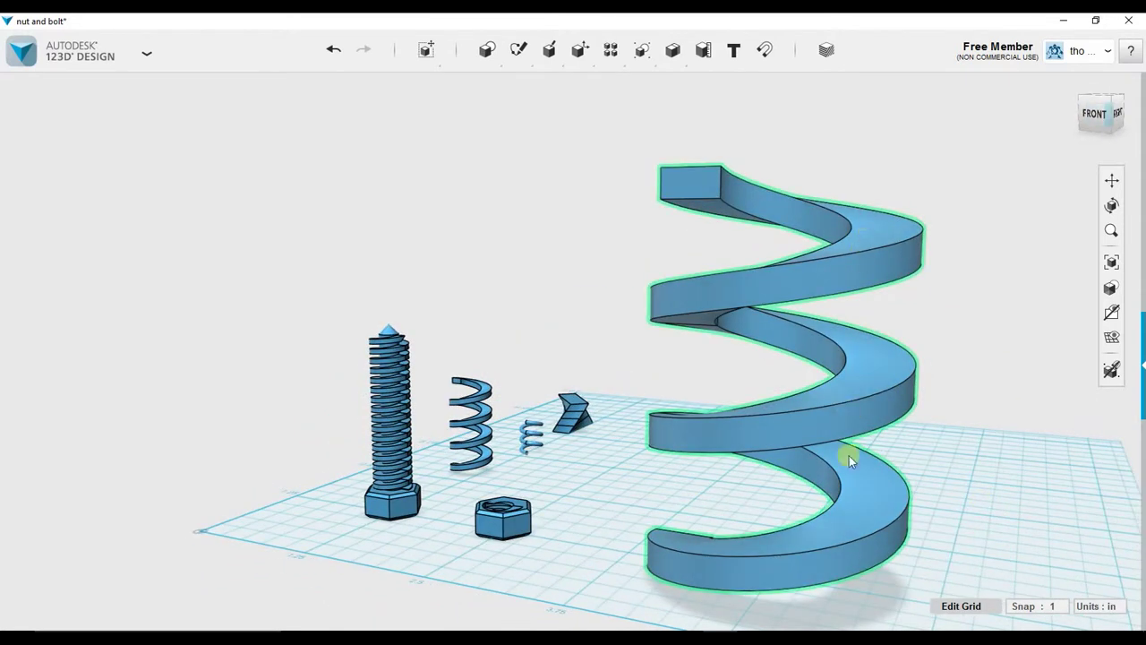
pyautogui.moveTo(995, 531); pyautogui.dragTo(1026, 548, button='right')
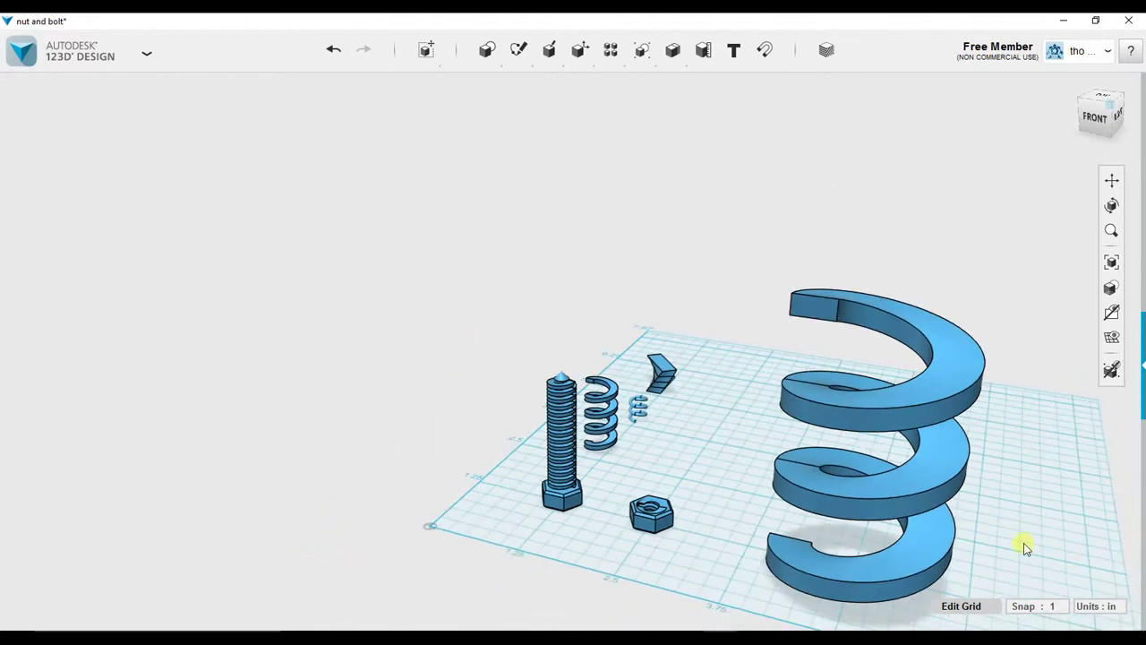
# Step: Check the overall width, depth and height of the merged spiral with Smart Scale
pyautogui.click(934, 555)
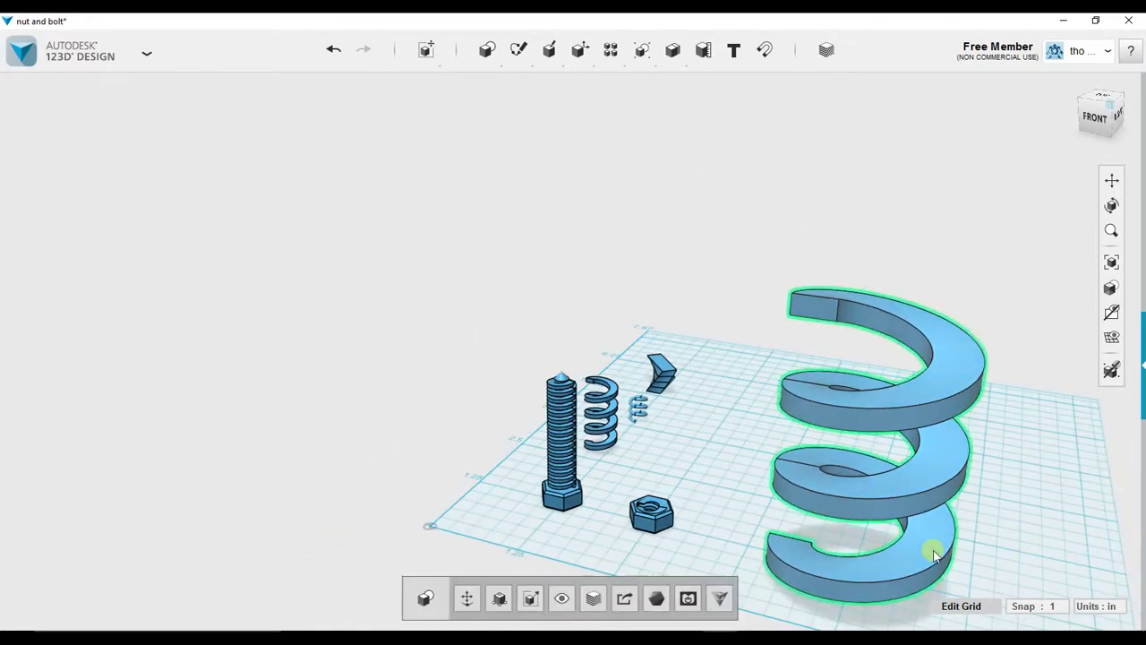
pyautogui.click(498, 598)
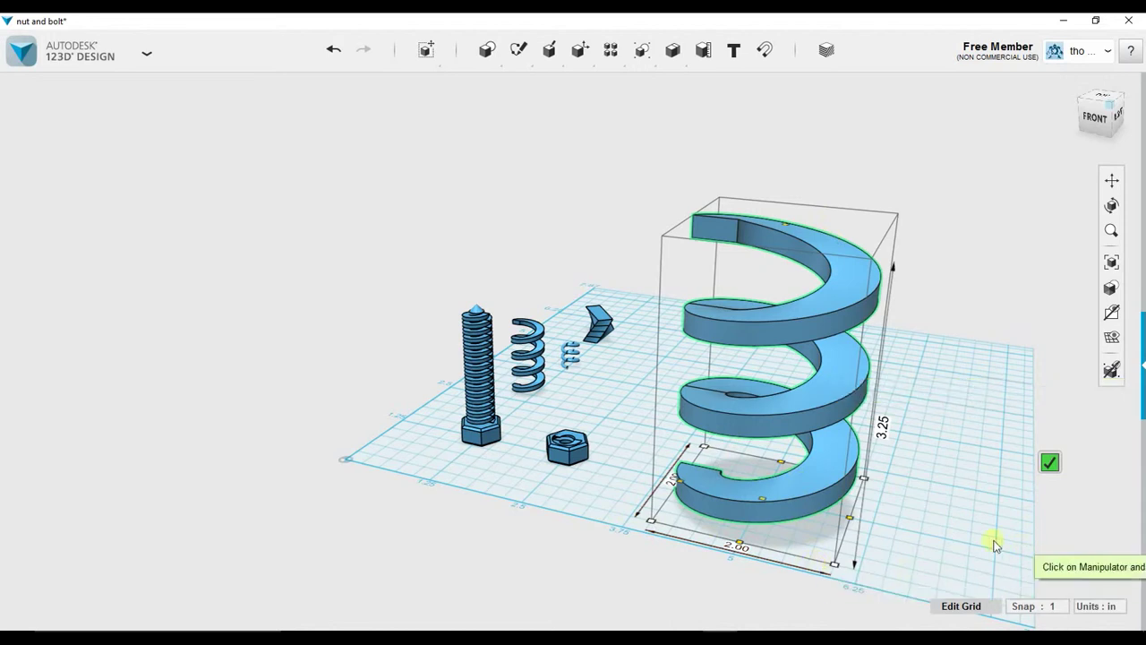
pyautogui.moveTo(948, 539)
pyautogui.mouseDown(button='right')
pyautogui.moveTo(967, 535)
pyautogui.moveTo(959, 545)
pyautogui.mouseUp(button='right')
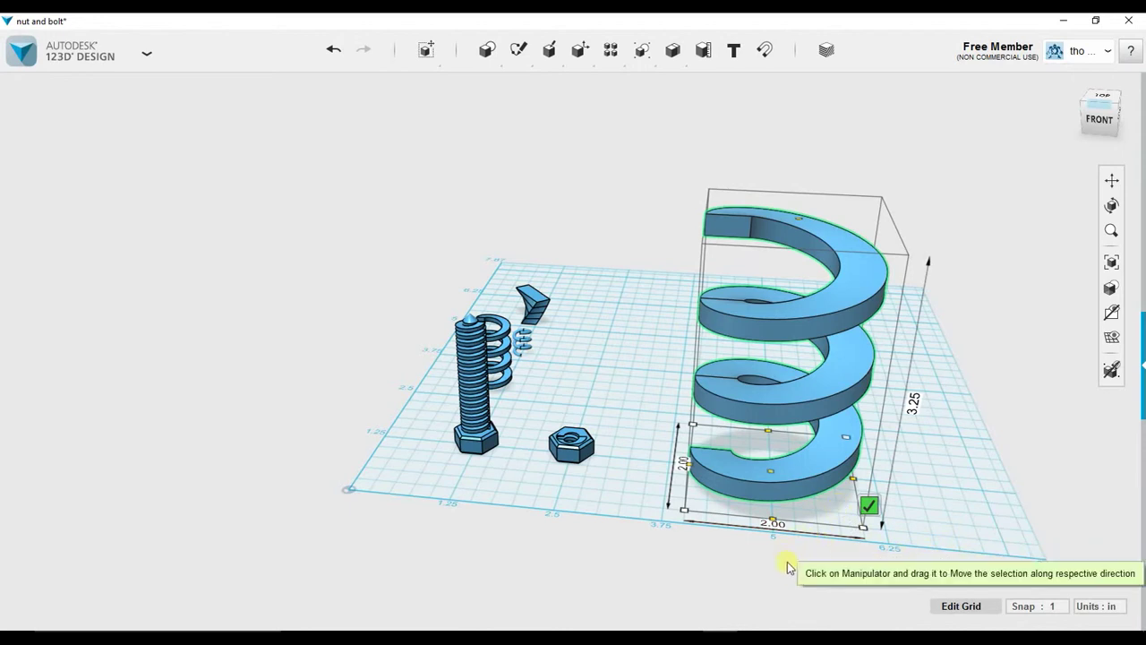
pyautogui.click(1000, 494)
# Step: Scale the merged spiral uniformly by a factor of 0.25
pyautogui.click(822, 476)
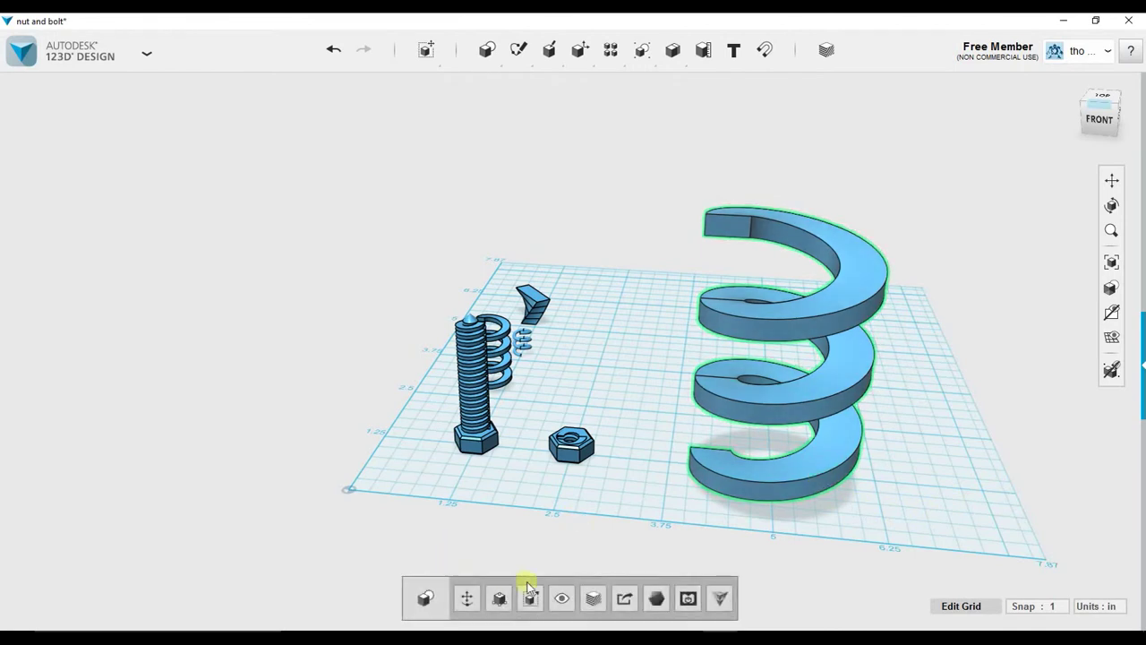
pyautogui.click(531, 598)
pyautogui.click(662, 593)
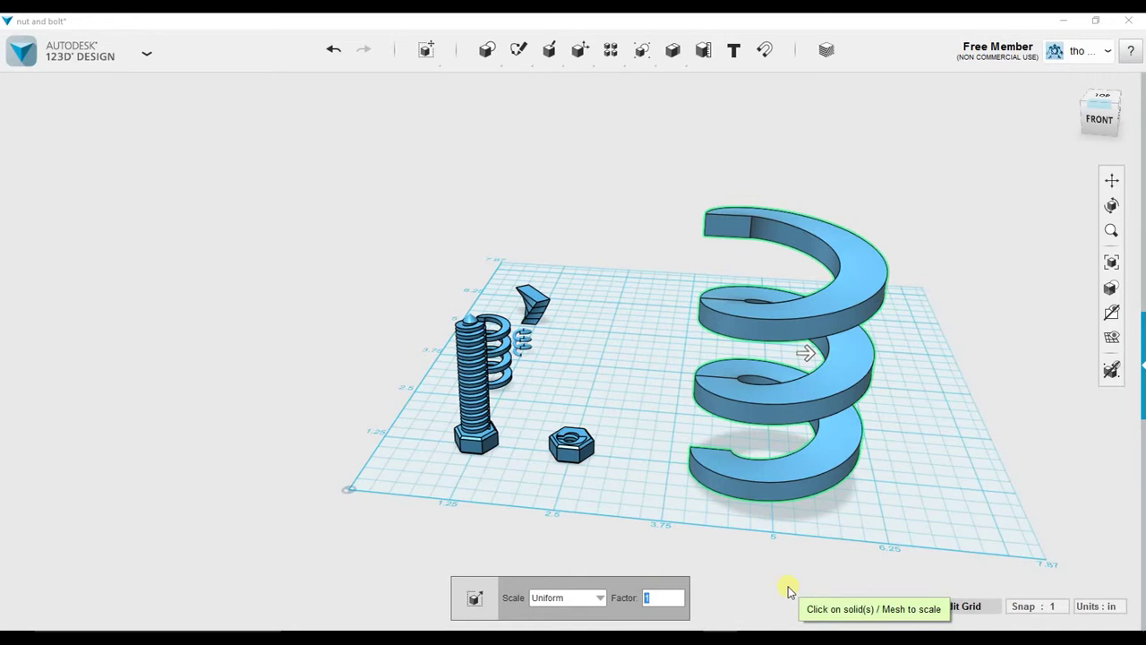
pyautogui.write('0.25')
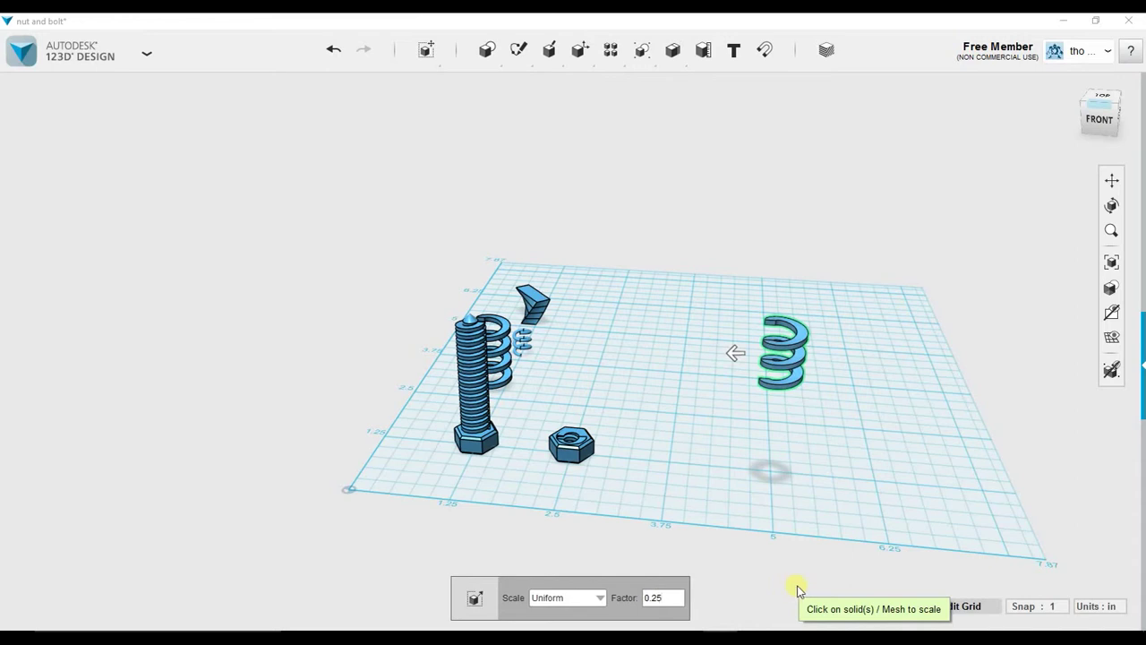
pyautogui.click(835, 532)
# Step: Start Smart Scale on the reduced spiral and check its overall width, depth and height
pyautogui.moveTo(827, 400); pyautogui.dragTo(839, 382, button='right')
pyautogui.scroll(3, 826, 366)
pyautogui.click(775, 351)
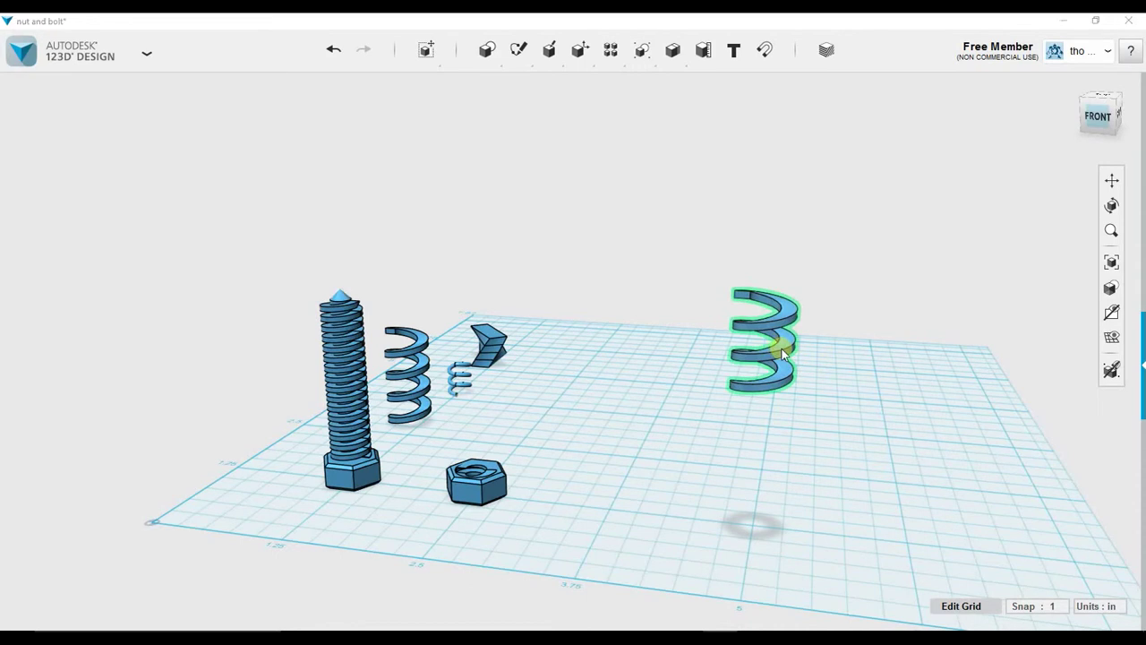
pyautogui.click(500, 598)
pyautogui.moveTo(954, 471); pyautogui.dragTo(841, 535, button='right')
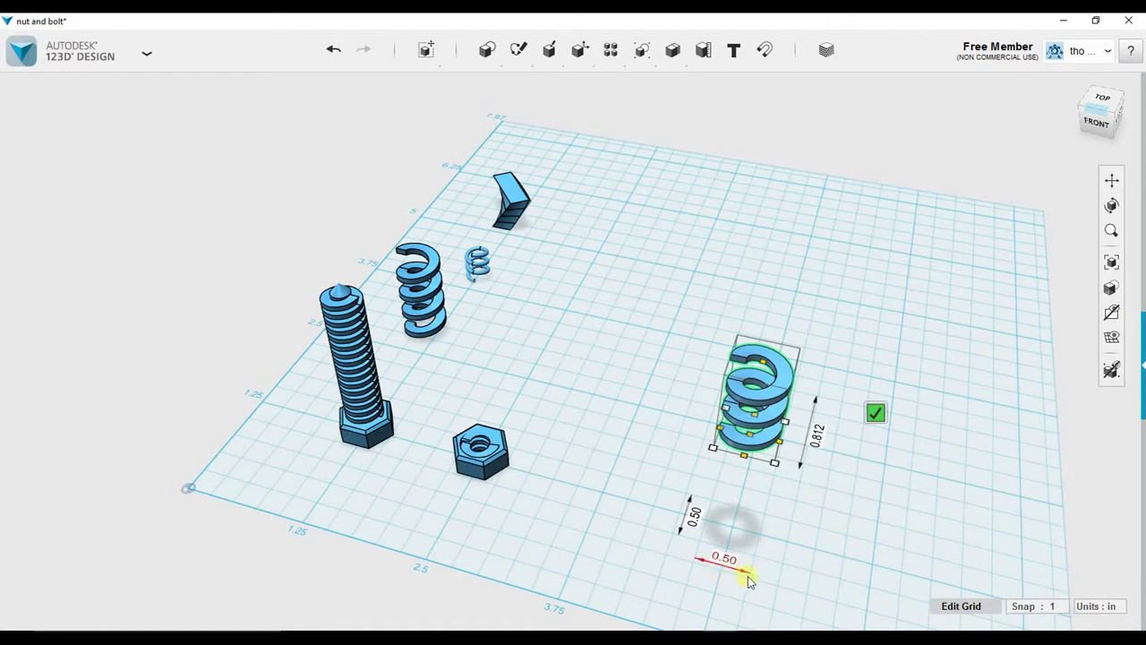
pyautogui.moveTo(841, 575); pyautogui.dragTo(796, 571, button='right')
# Step: Compress the spiral's height to 0.30 in and further down to 0.10 in, leaving its width and depth alone
pyautogui.moveTo(781, 309); pyautogui.dragTo(778, 394)
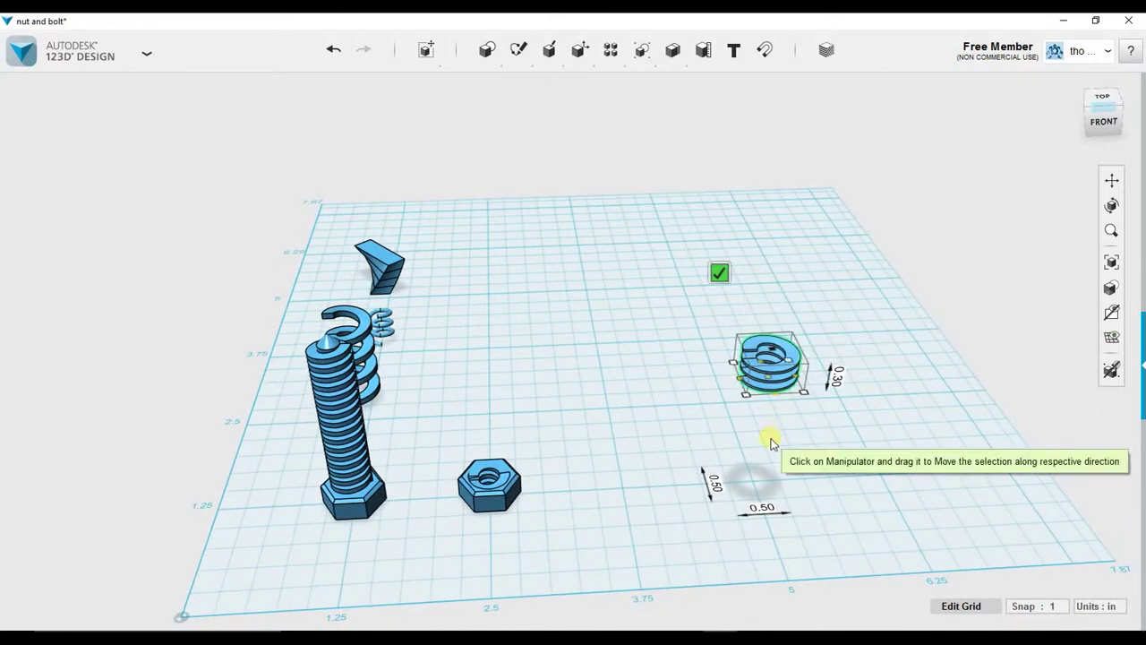
pyautogui.moveTo(779, 437); pyautogui.dragTo(772, 344, button='right')
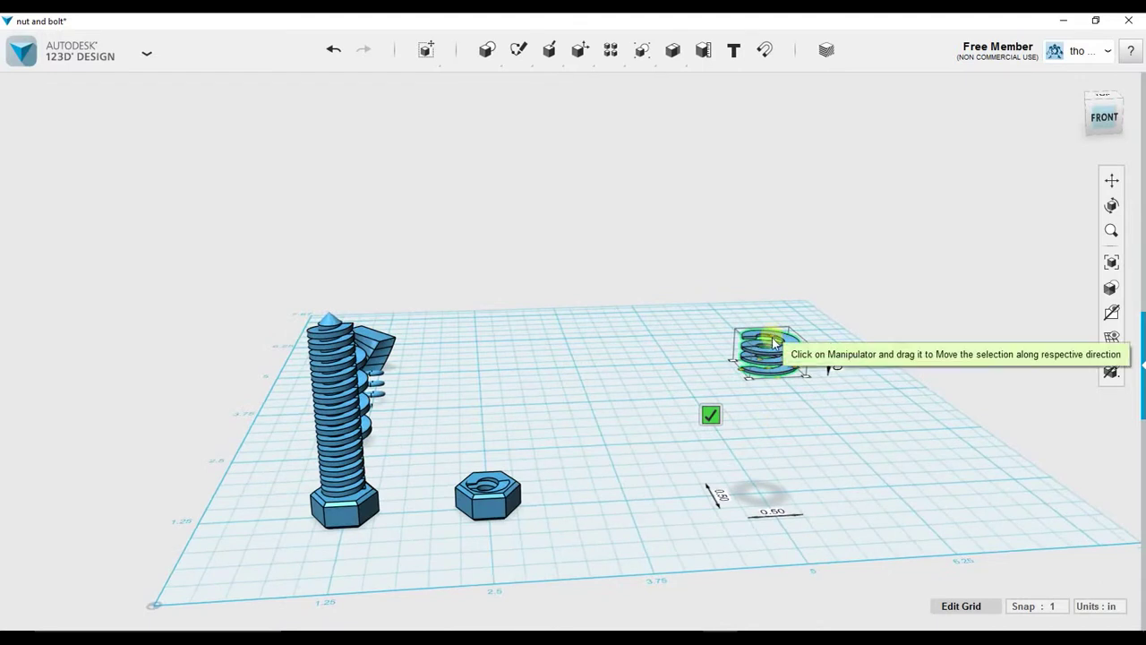
pyautogui.moveTo(767, 332); pyautogui.dragTo(768, 358)
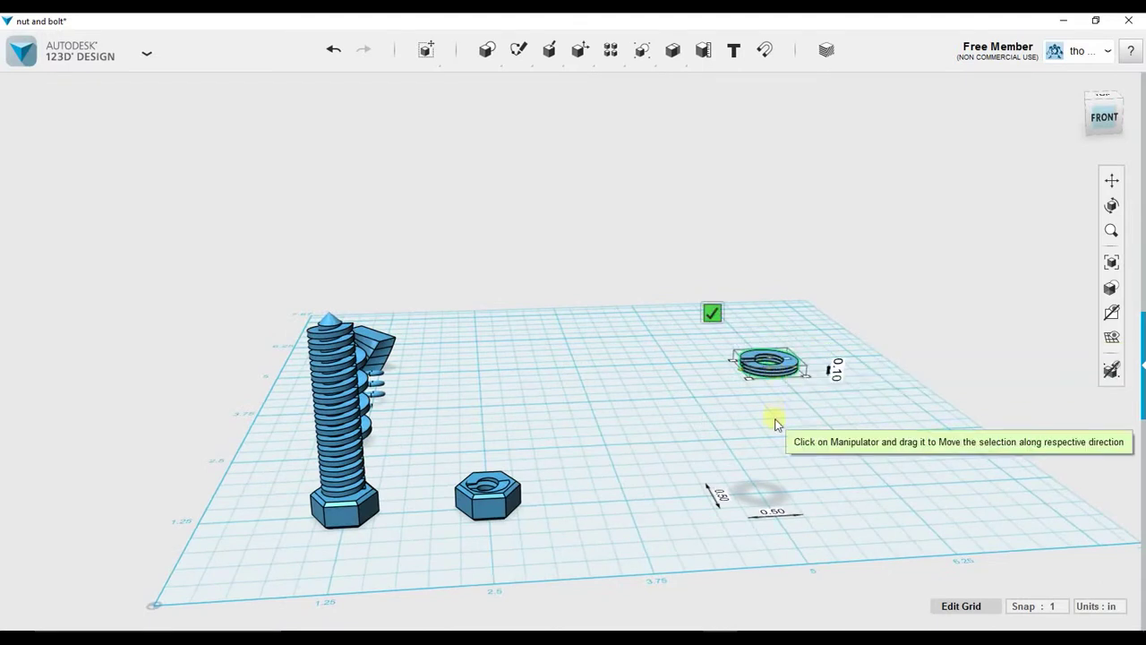
pyautogui.scroll(3, 776, 424)
pyautogui.moveTo(785, 394); pyautogui.dragTo(777, 431, button='right')
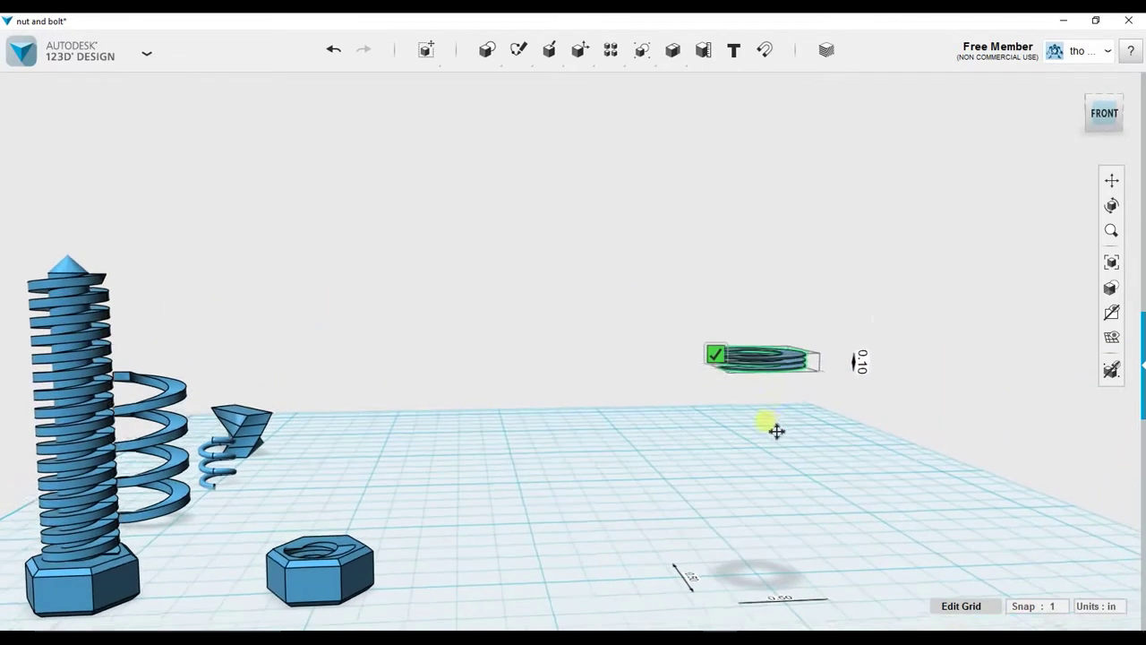
pyautogui.scroll(5, 767, 379)
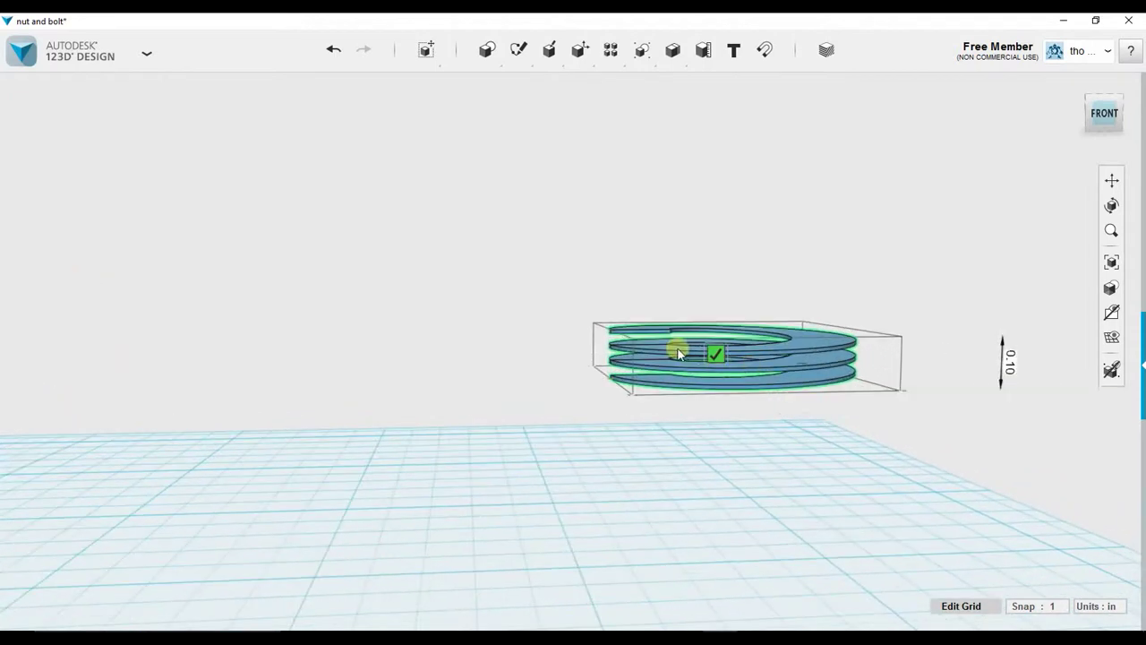
# Step: Stretch the flattened spiral's height to 0.97 in and further up to 2.25 in
pyautogui.scroll(-3, 883, 469)
pyautogui.moveTo(942, 482); pyautogui.dragTo(891, 493, button='right')
pyautogui.moveTo(839, 410); pyautogui.dragTo(869, 138)
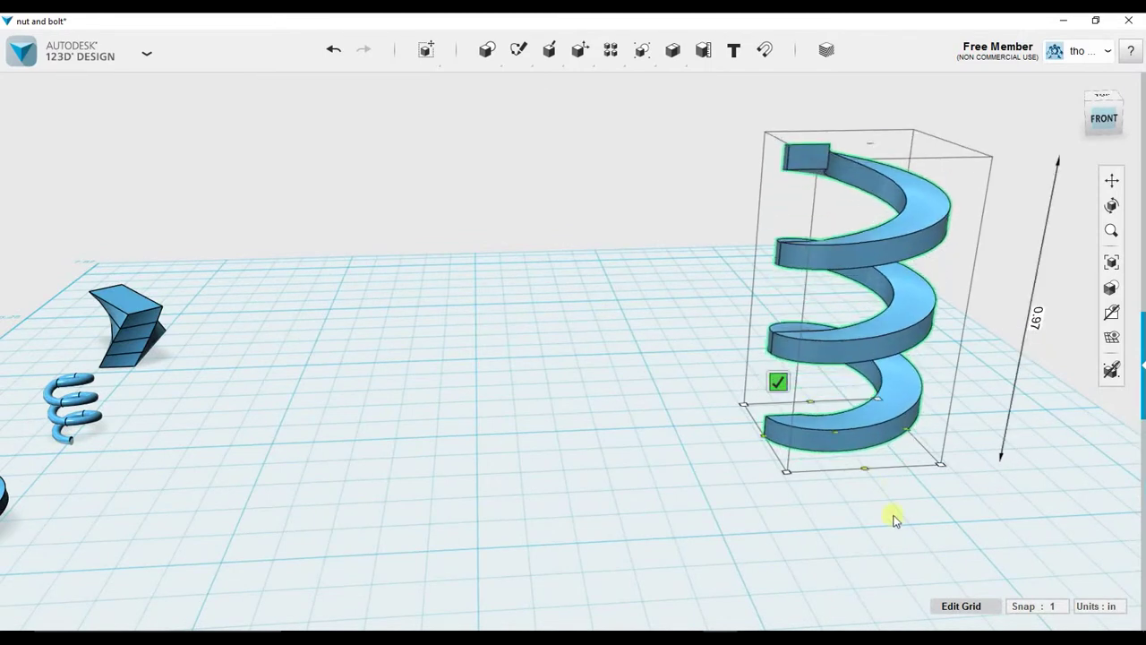
pyautogui.scroll(-3, 894, 517)
pyautogui.scroll(-2, 893, 522)
pyautogui.moveTo(881, 315); pyautogui.dragTo(909, 116)
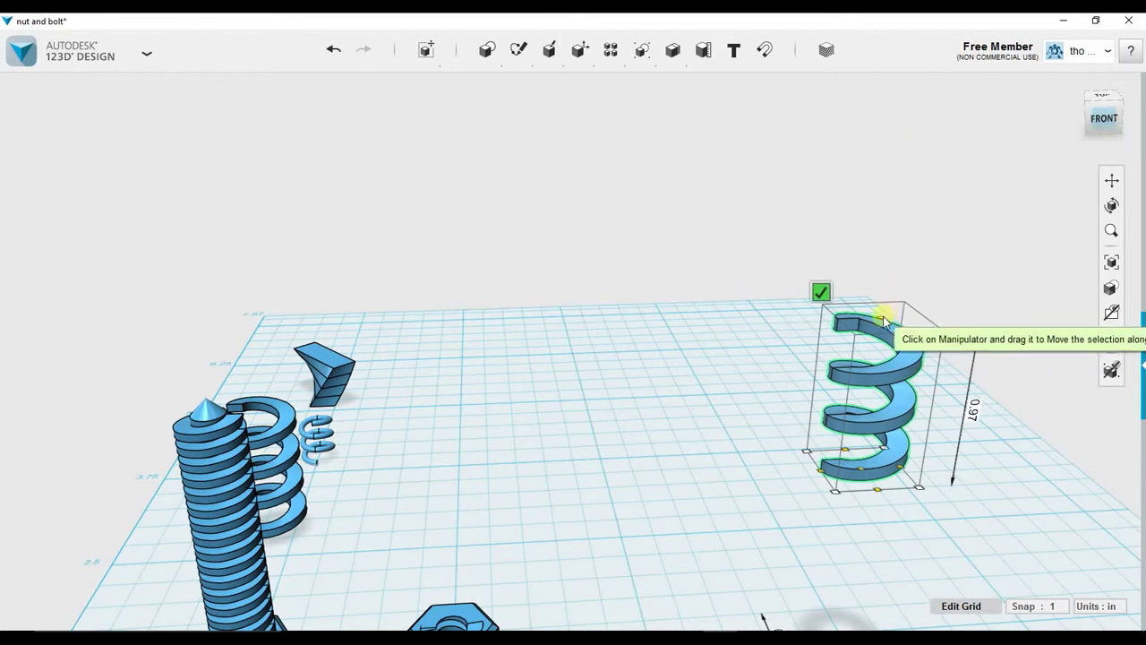
pyautogui.moveTo(880, 312); pyautogui.dragTo(900, 90)
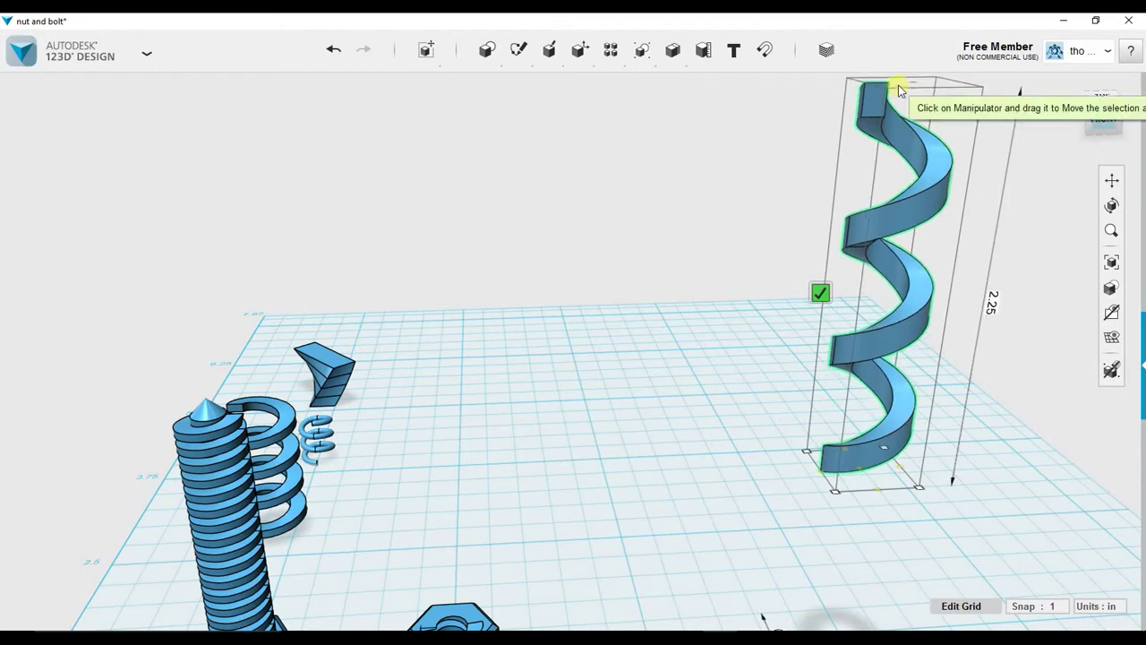
# Step: Stretch the spiral vertically once more to make it even taller
pyautogui.moveTo(1026, 331); pyautogui.dragTo(1060, 463, button='right')
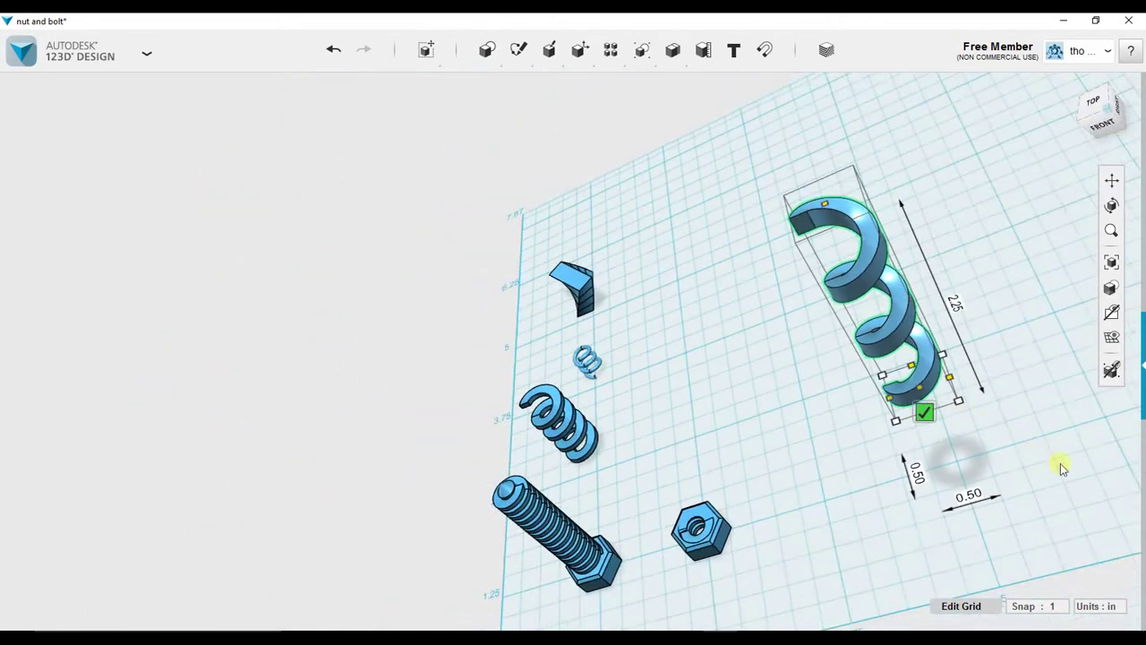
pyautogui.moveTo(1017, 382); pyautogui.dragTo(1040, 367, button='right')
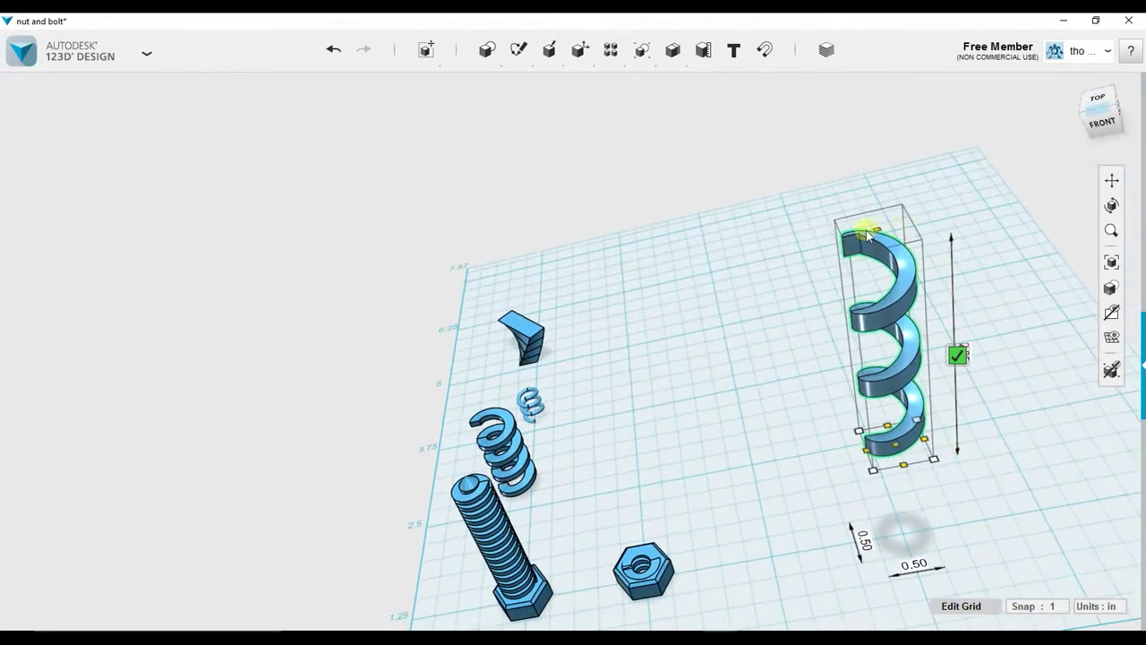
pyautogui.moveTo(878, 234); pyautogui.dragTo(843, 75)
pyautogui.moveTo(990, 401); pyautogui.dragTo(646, 398, button='right')
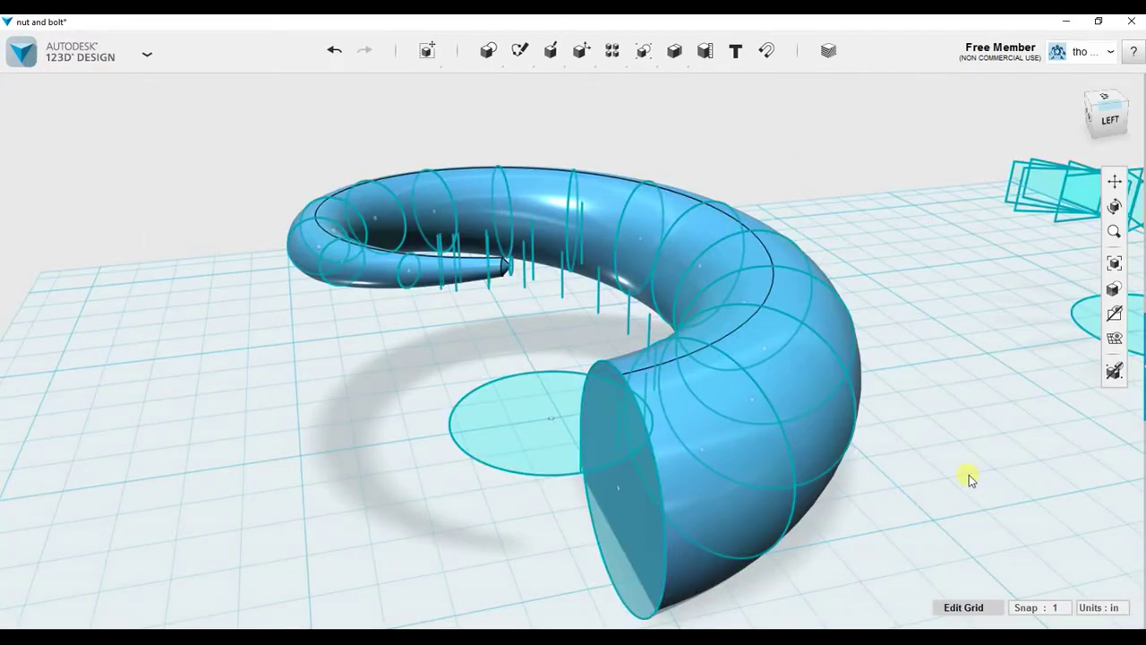
# Step: Examine the curved horn lofted through progressively smaller circle profiles, including its large end face, narrow tip and underside
pyautogui.moveTo(972, 509)
pyautogui.mouseDown(button='right')
pyautogui.moveTo(949, 514)
pyautogui.moveTo(1008, 490)
pyautogui.moveTo(957, 499)
pyautogui.moveTo(985, 491)
pyautogui.mouseUp(button='right')
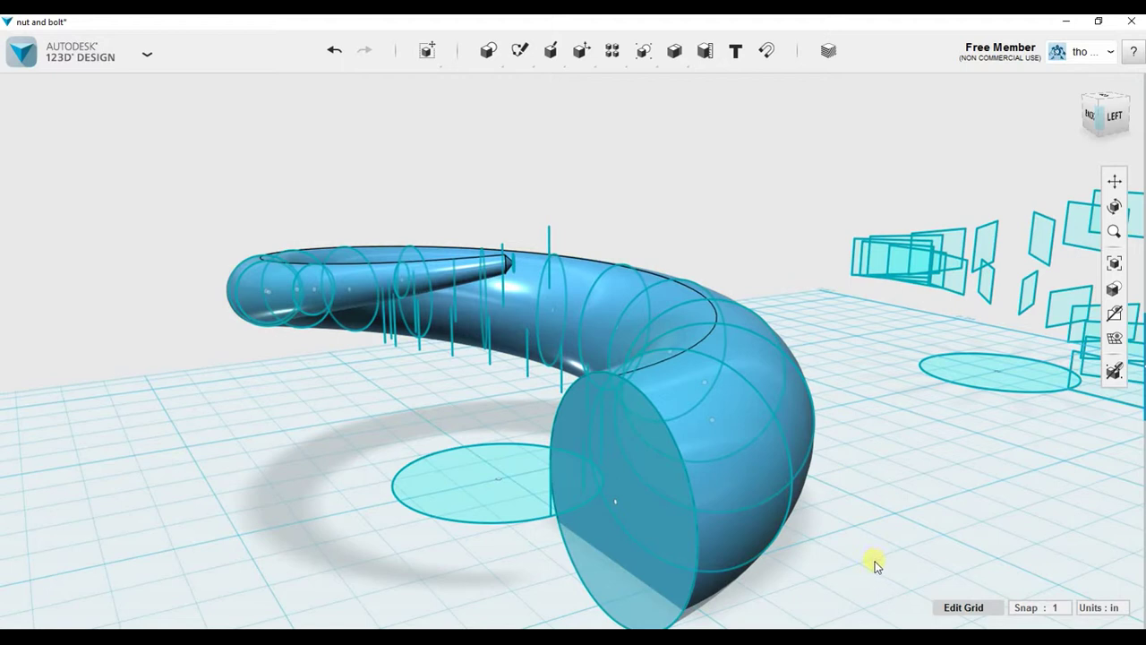
pyautogui.moveTo(869, 572); pyautogui.dragTo(781, 520, button='right')
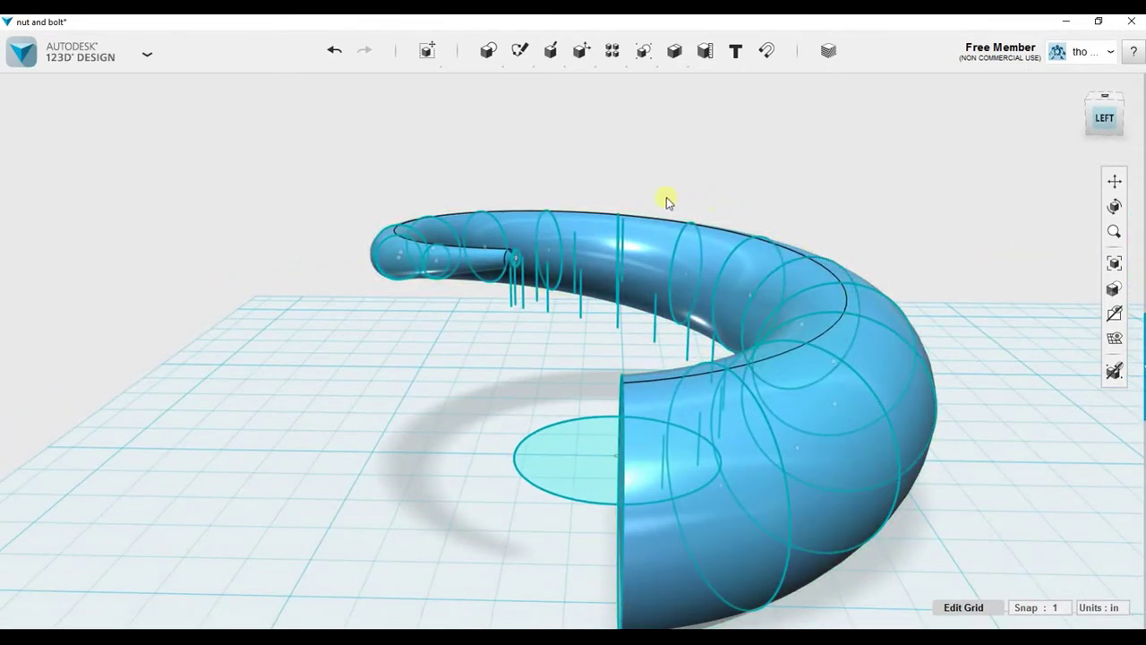
pyautogui.moveTo(339, 549); pyautogui.dragTo(451, 553, button='right')
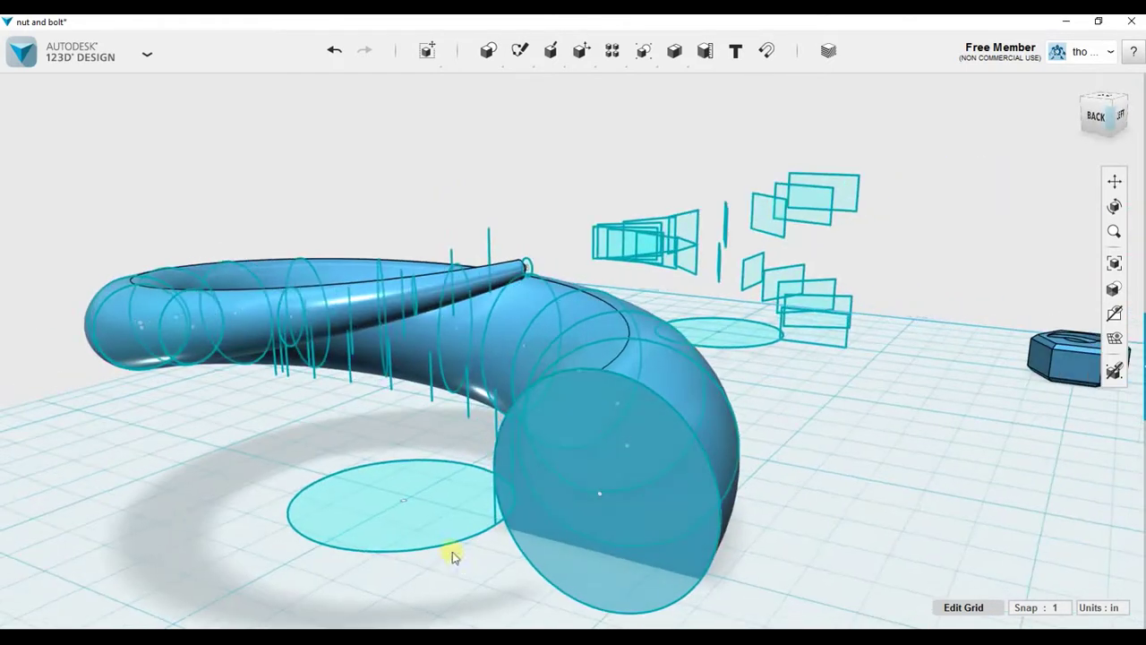
pyautogui.moveTo(893, 556); pyautogui.dragTo(826, 505, button='right')
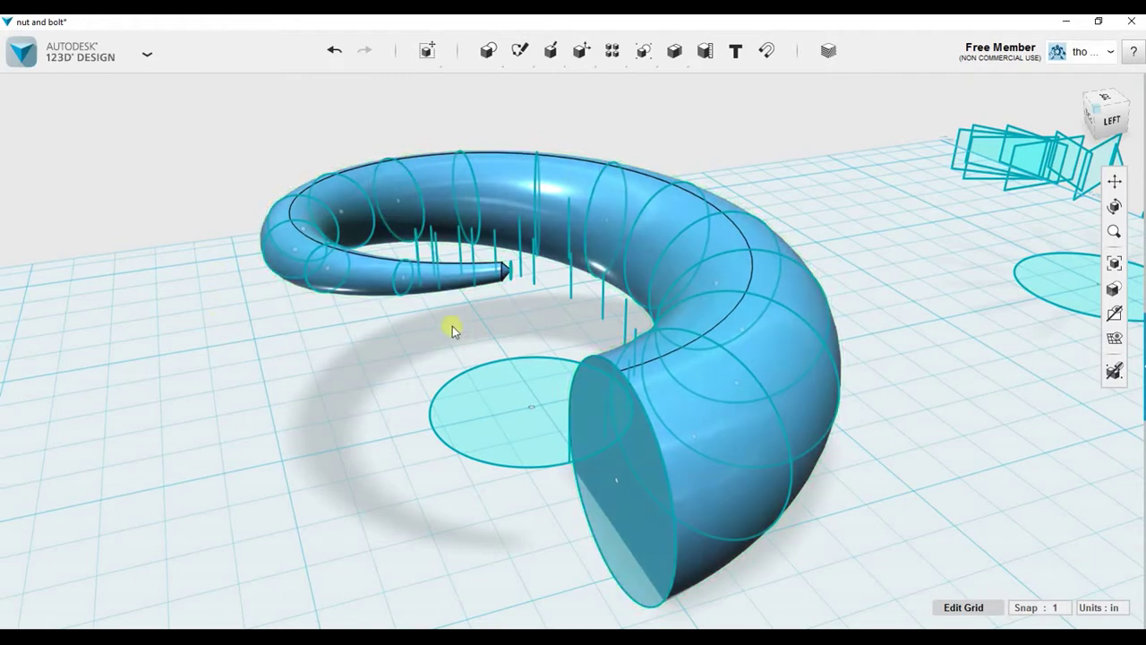
pyautogui.scroll(4, 499, 273)
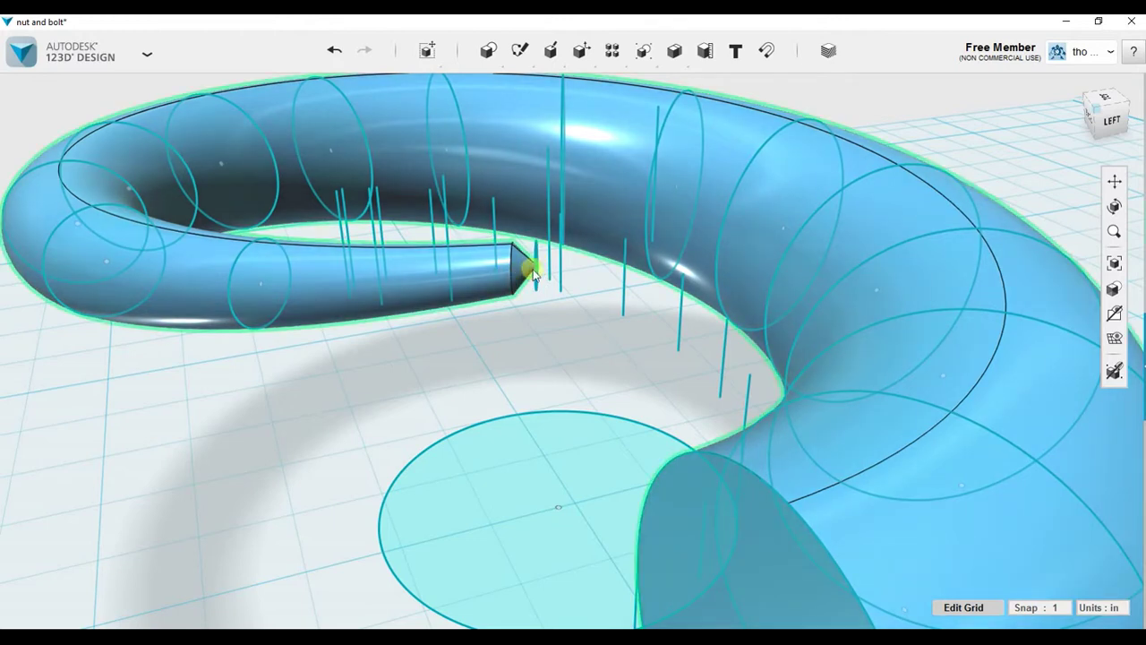
pyautogui.scroll(-3, 535, 273)
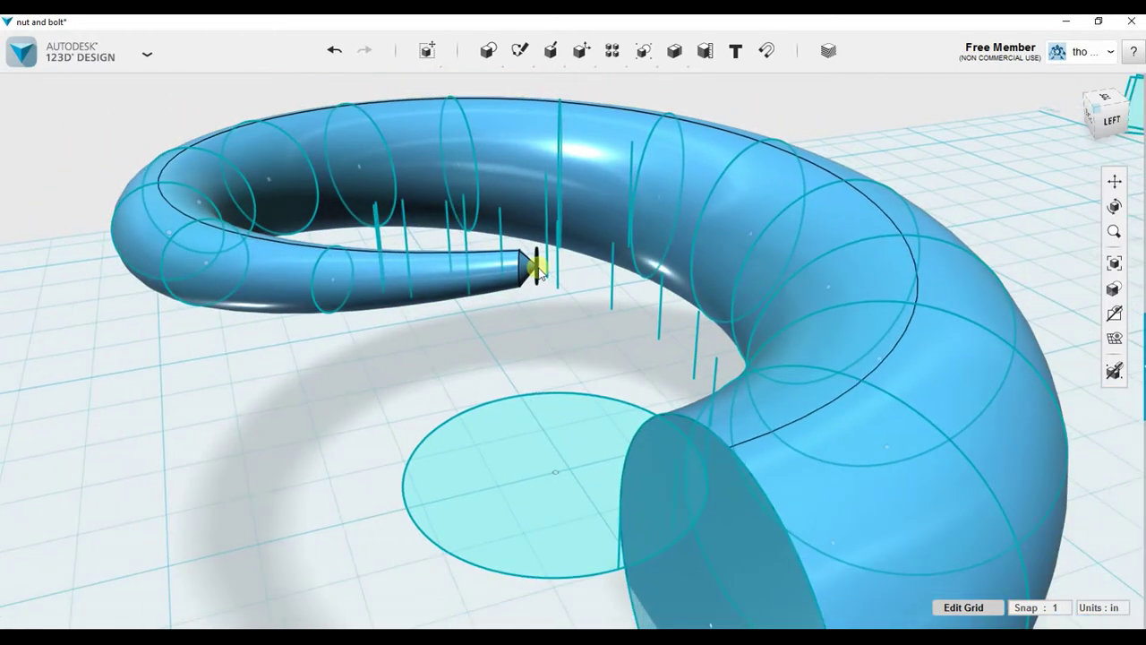
pyautogui.scroll(-1, 537, 271)
pyautogui.scroll(-3, 327, 439)
pyautogui.moveTo(336, 464)
pyautogui.mouseDown(button='right')
pyautogui.moveTo(363, 458)
pyautogui.moveTo(276, 456)
pyautogui.moveTo(313, 429)
pyautogui.moveTo(363, 421)
pyautogui.moveTo(355, 458)
pyautogui.mouseUp(button='right')
pyautogui.scroll(-2, 356, 457)
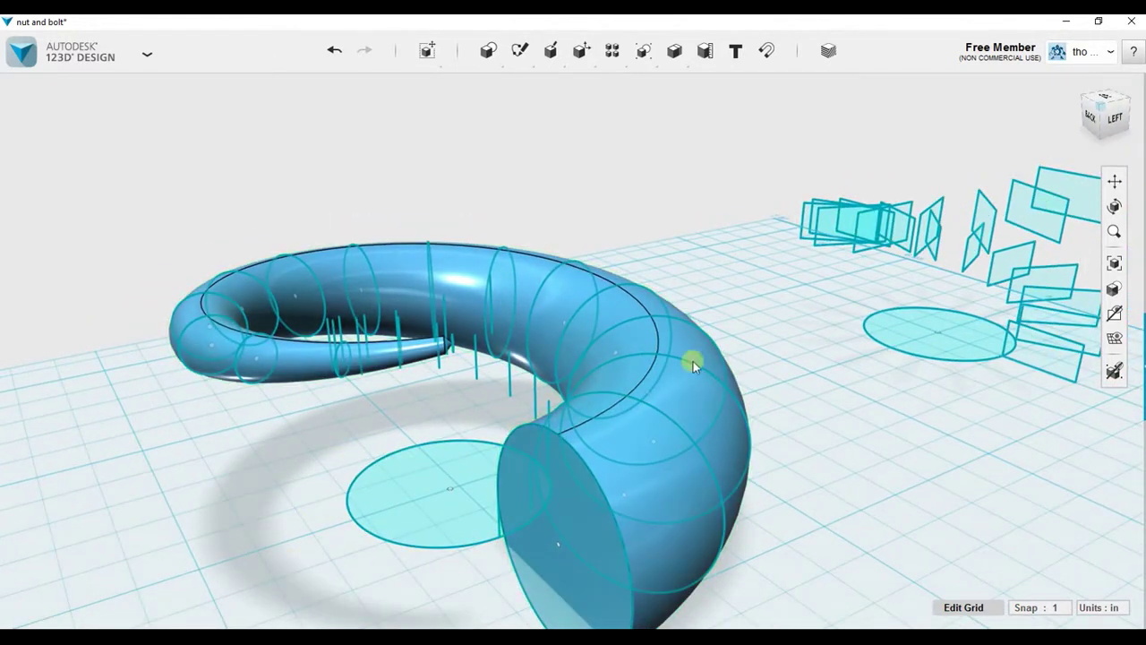
pyautogui.scroll(-5, 860, 480)
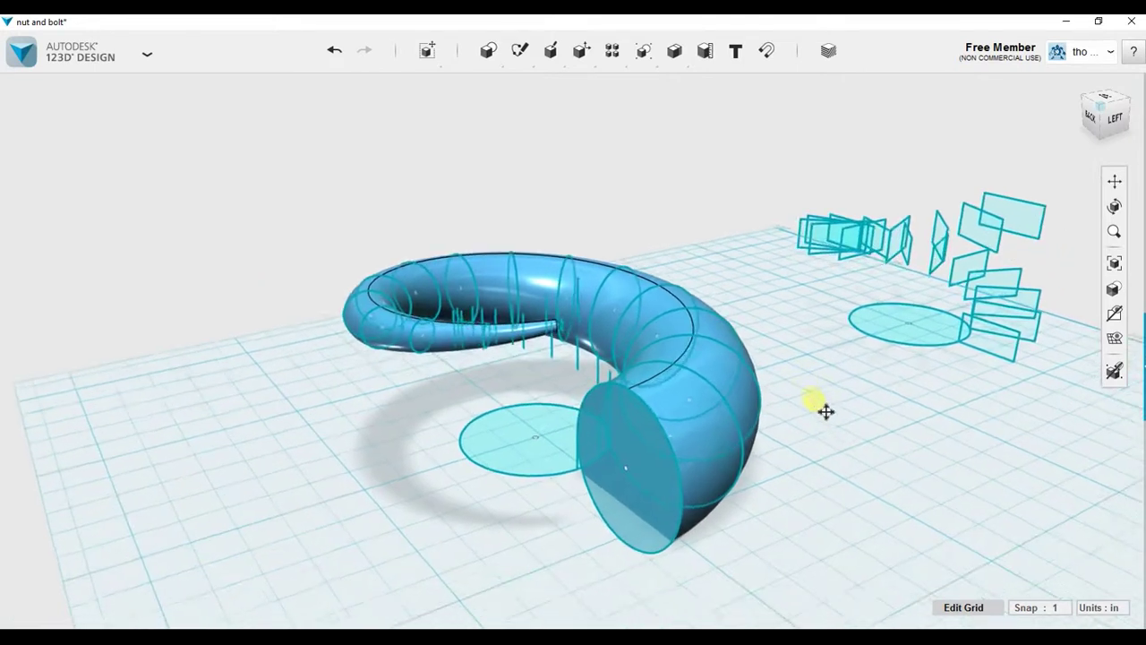
pyautogui.moveTo(813, 459); pyautogui.dragTo(836, 453, button='right')
pyautogui.moveTo(843, 399); pyautogui.dragTo(844, 399, button='right')
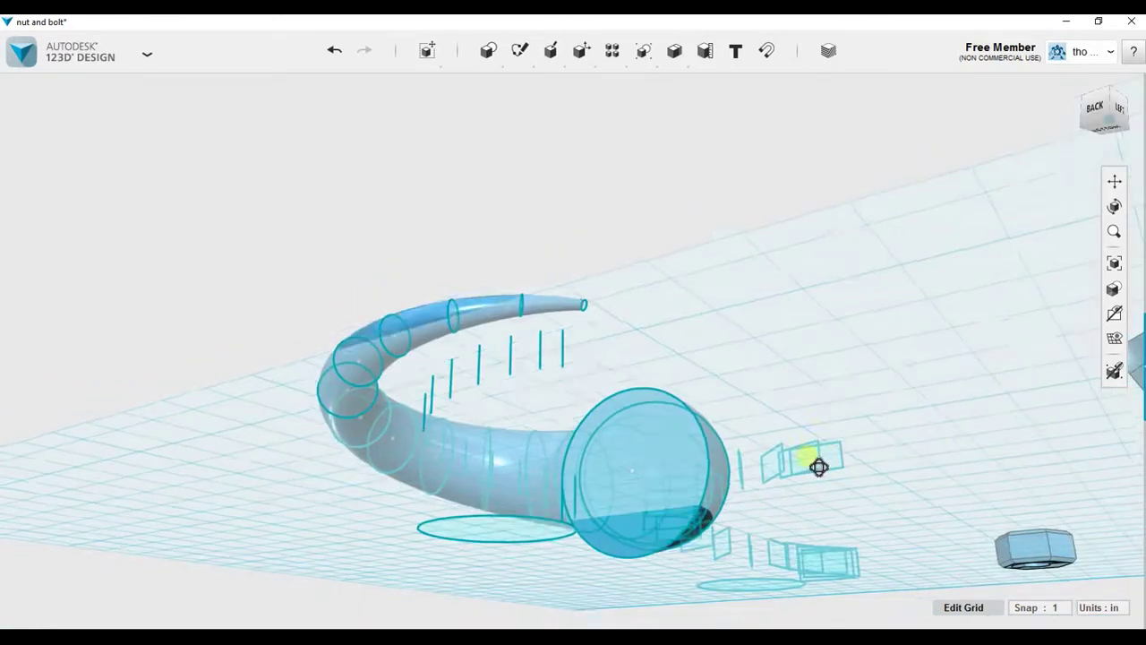
pyautogui.moveTo(818, 466); pyautogui.dragTo(813, 472, button='right')
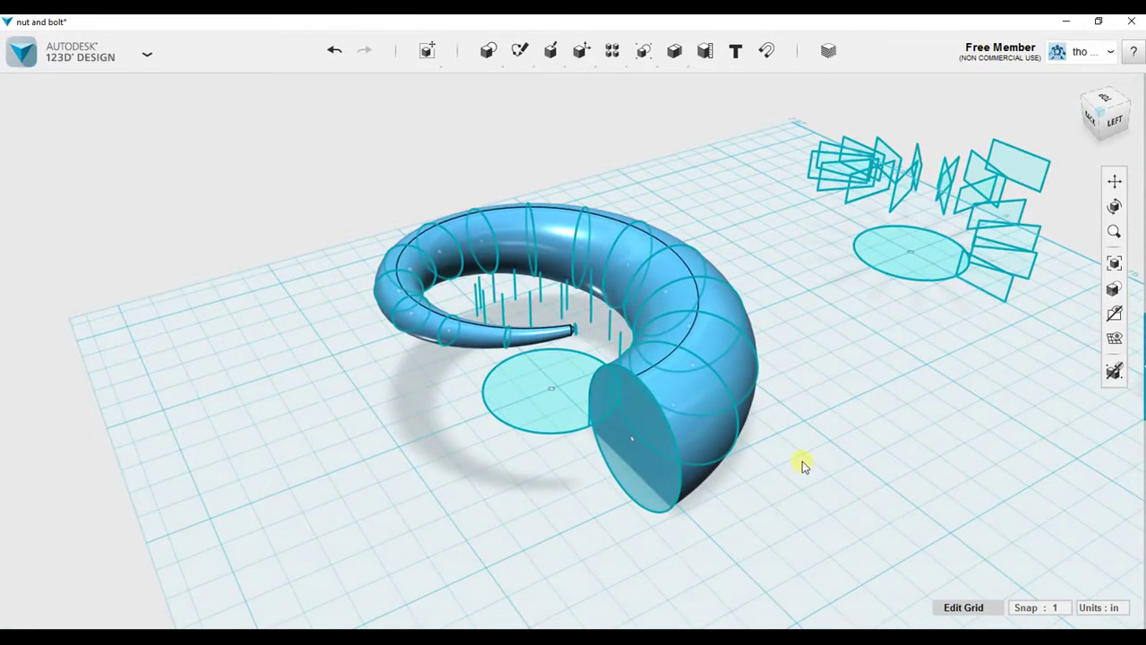